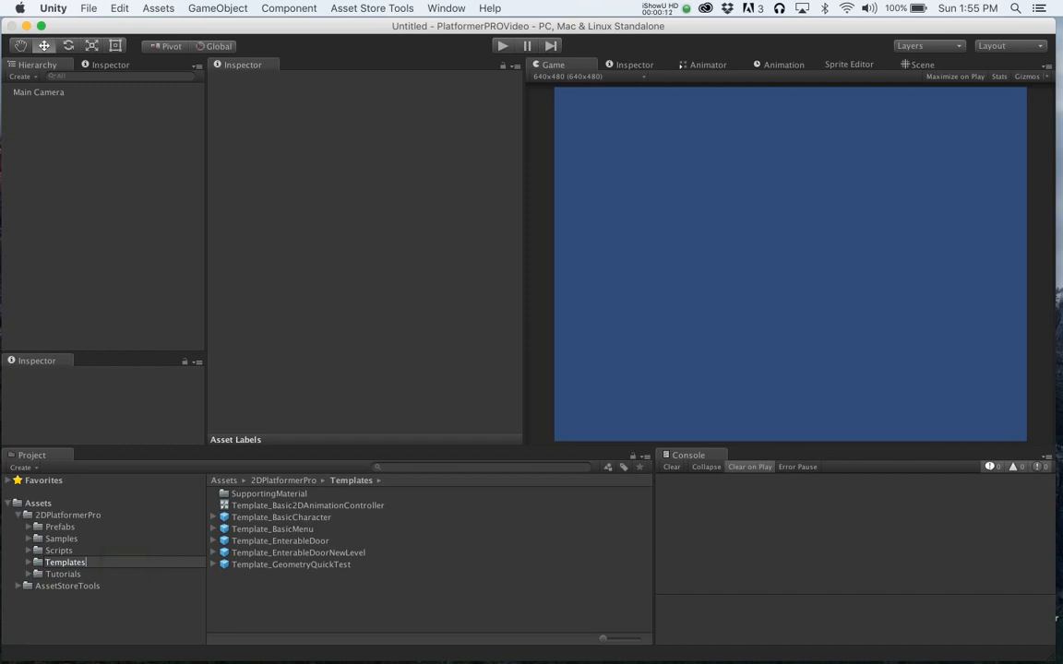
- Run the scene with the Template_BasicMenu prefab, move through its menu options, and stop play mode
{"action": "double_click", "coordinate": [300, 530]}
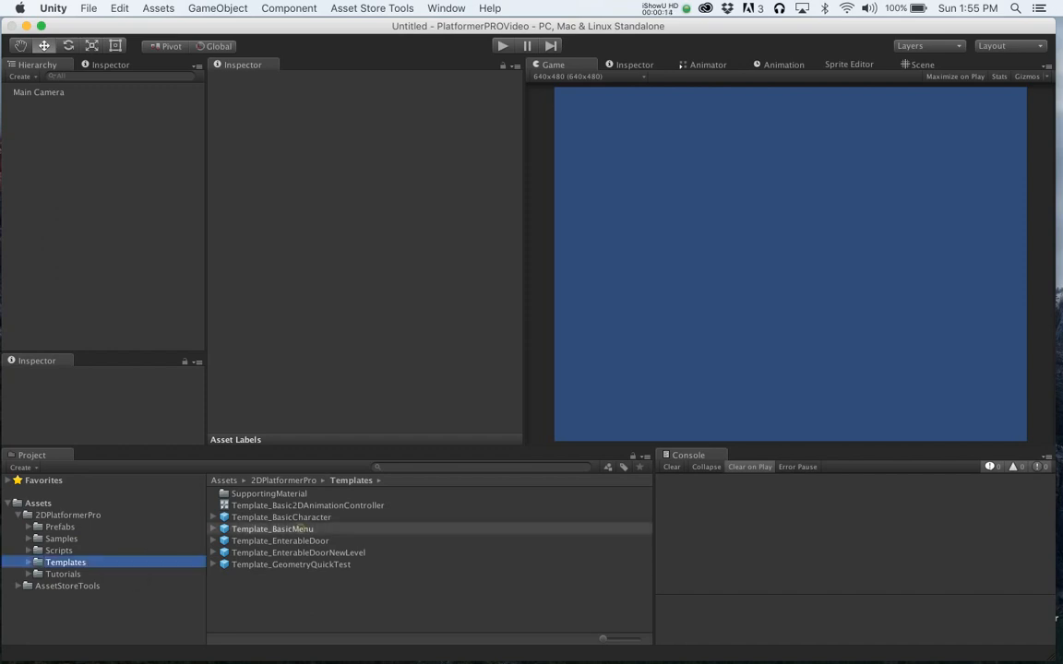
{"action": "left_click", "coordinate": [505, 47]}
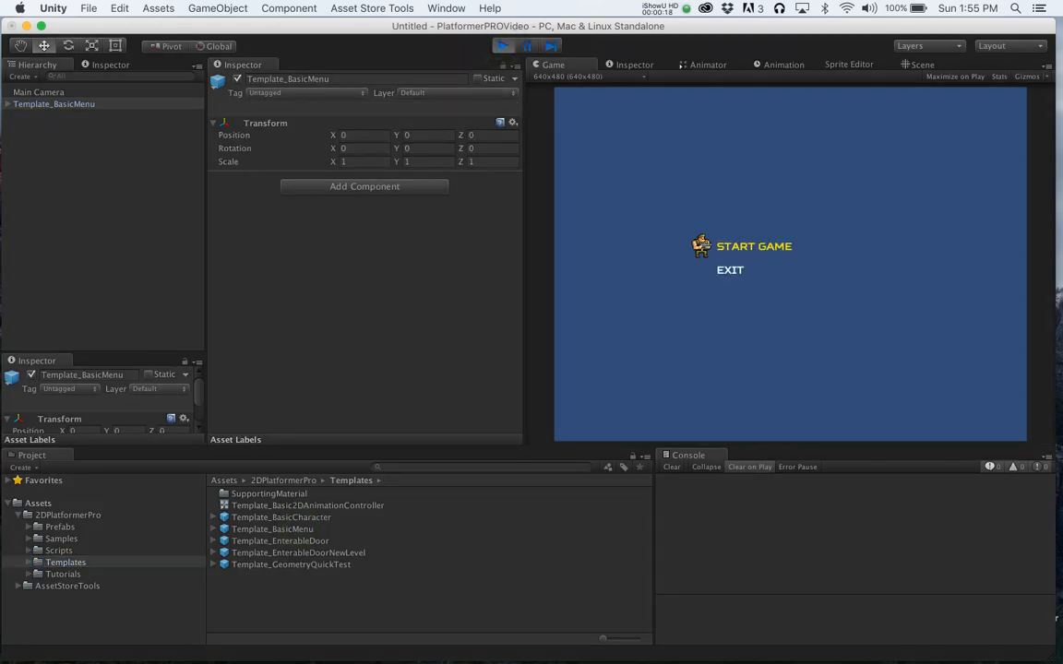
{"action": "key", "text": "Down"}
{"action": "key", "text": "Up"}
{"action": "key", "text": "Down"}
{"action": "key", "text": "Up"}
{"action": "key", "text": "Down"}
{"action": "key", "text": "Up"}
{"action": "key", "text": "super+p"}
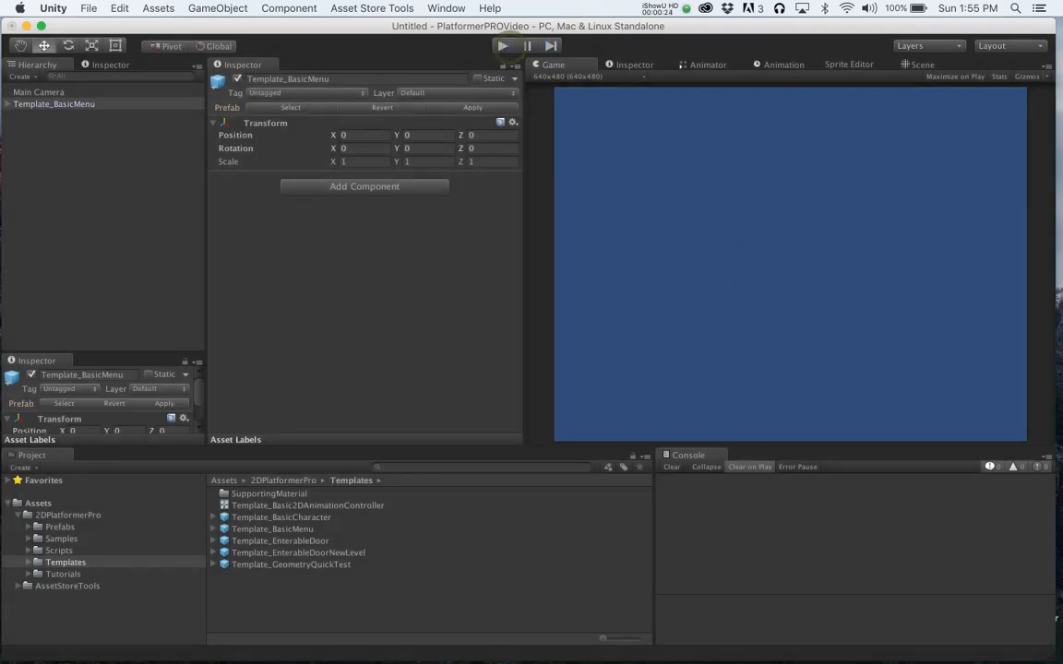
- Delete the Template_BasicMenu instance from the scene hierarchy
{"action": "left_click", "coordinate": [100, 108]}
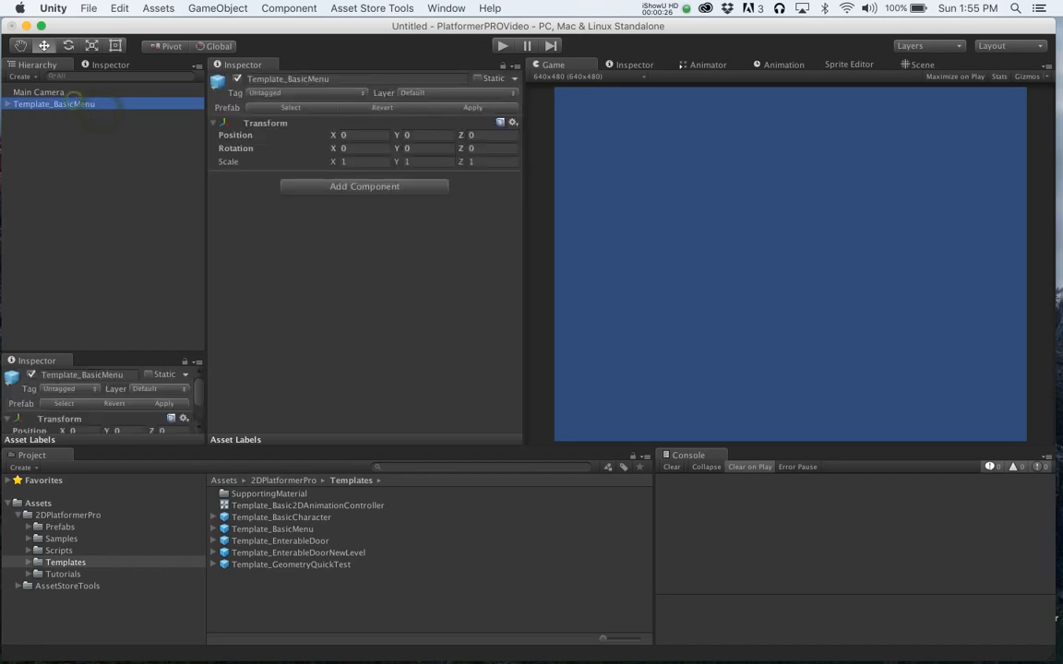
{"action": "key", "text": "super+BackSpace"}
{"action": "left_click", "coordinate": [95, 128]}
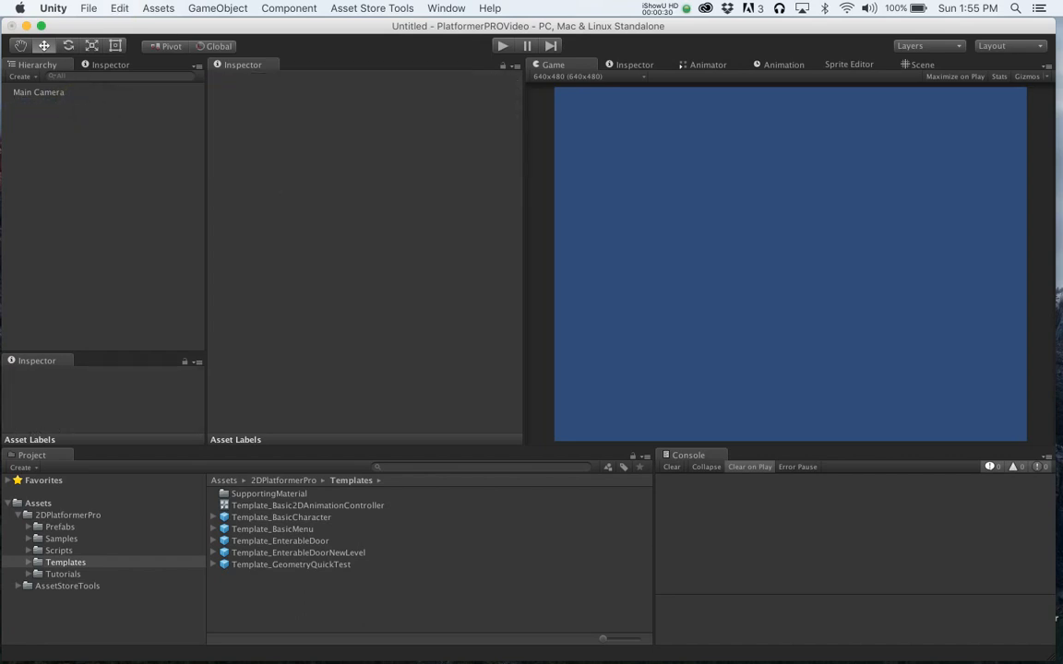
- Create a new UI Canvas in the scene
{"action": "left_click", "coordinate": [218, 9]}
{"action": "mouse_move", "coordinate": [240, 110]}
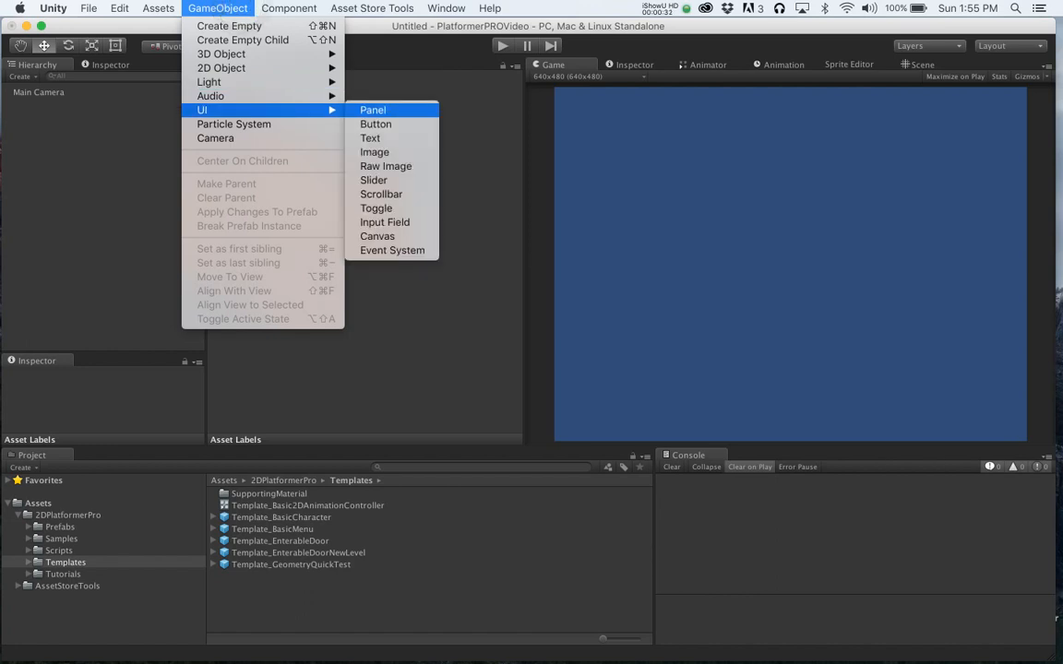
{"action": "left_click", "coordinate": [377, 236]}
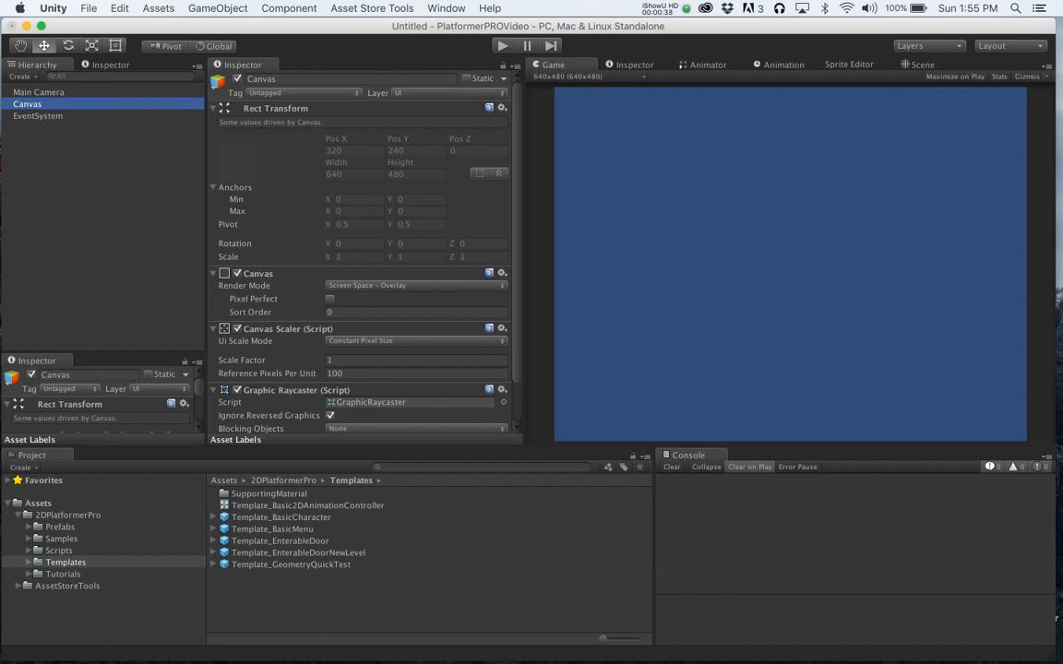
- Create an empty child object under the Canvas and name it Menu
{"action": "left_click", "coordinate": [218, 8]}
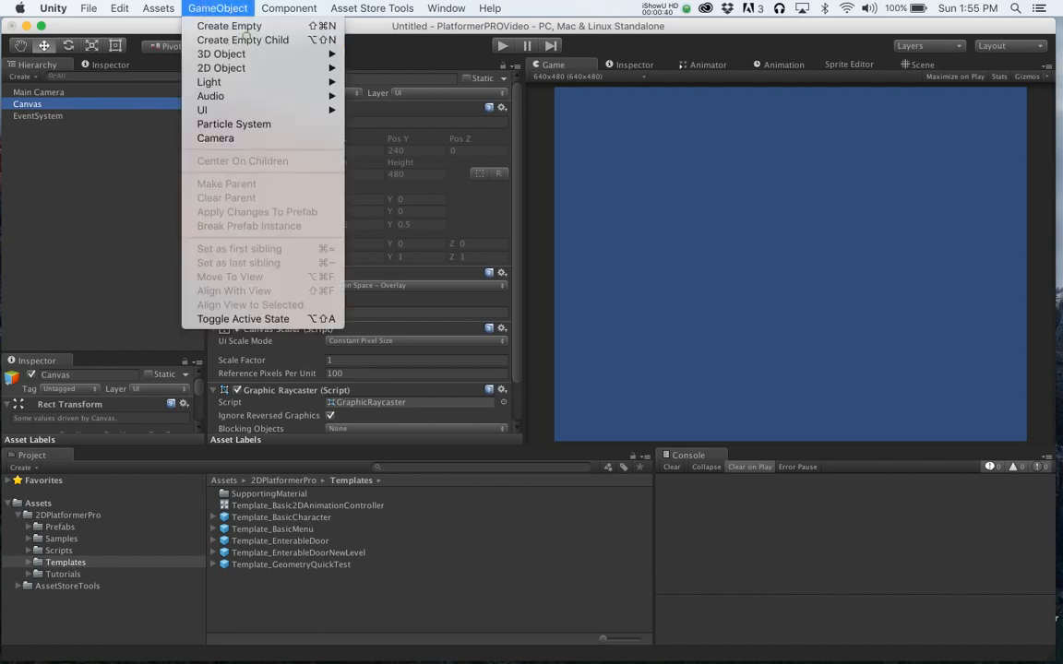
{"action": "left_click", "coordinate": [243, 40]}
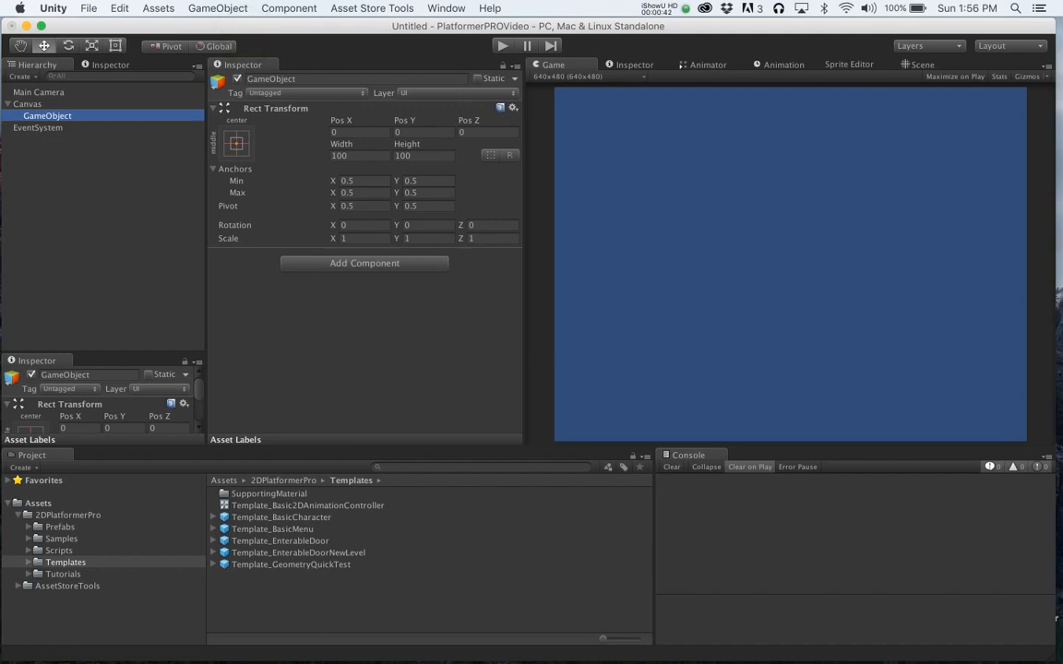
{"action": "left_click", "coordinate": [63, 115]}
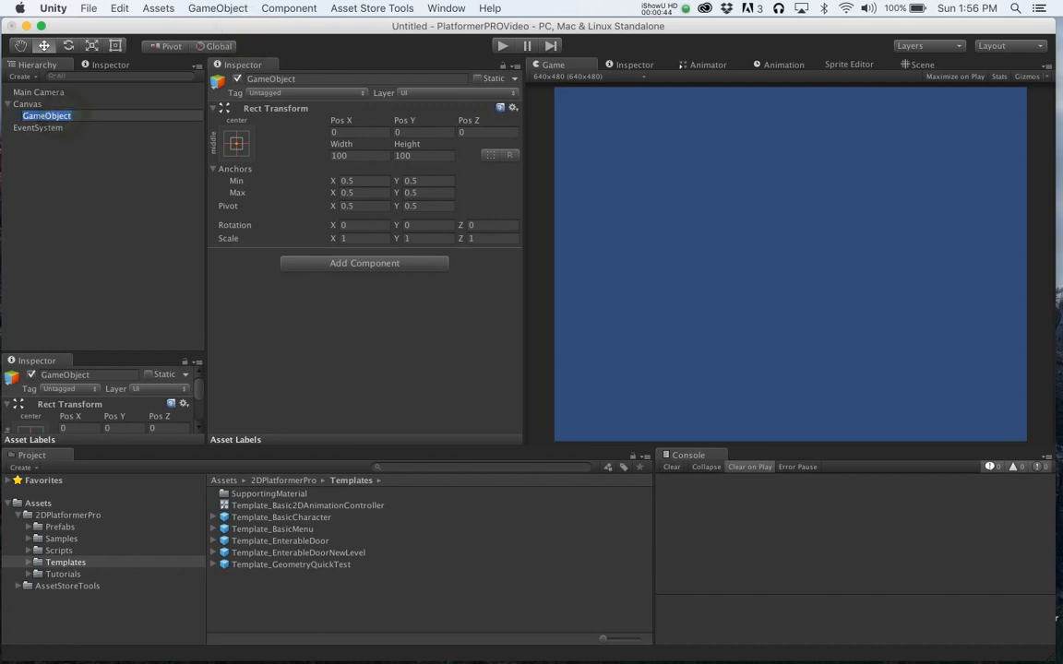
{"action": "type", "text": "Menu"}
{"action": "key", "text": "Return"}
- Add the UIBasic Menu script component to the Menu object
{"action": "left_click", "coordinate": [364, 263]}
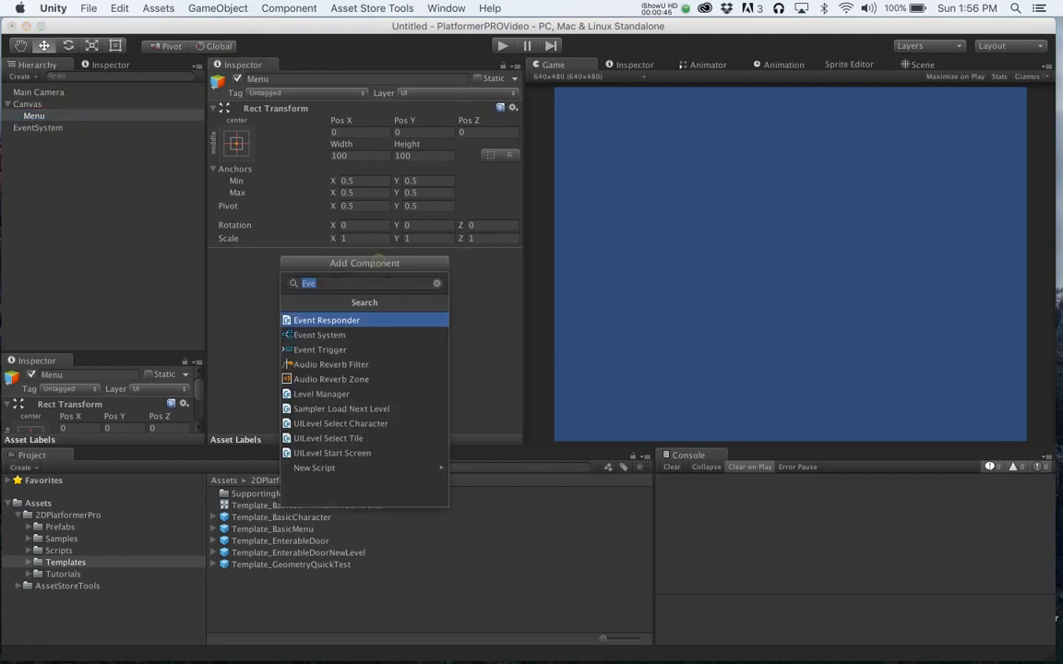
{"action": "type", "text": "Menu"}
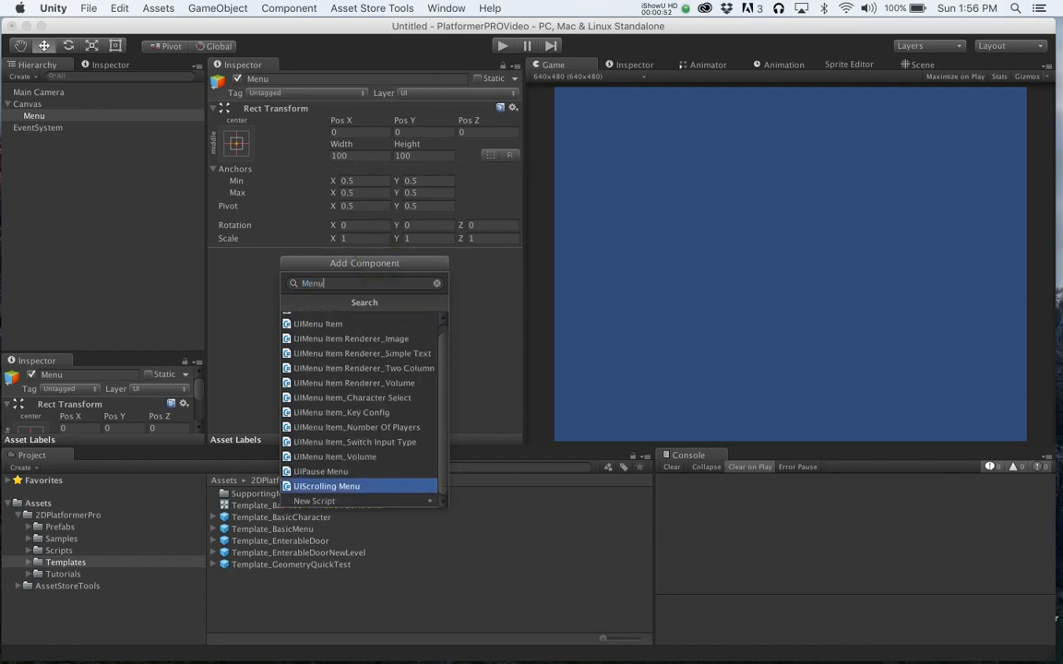
{"action": "left_click", "coordinate": [329, 321]}
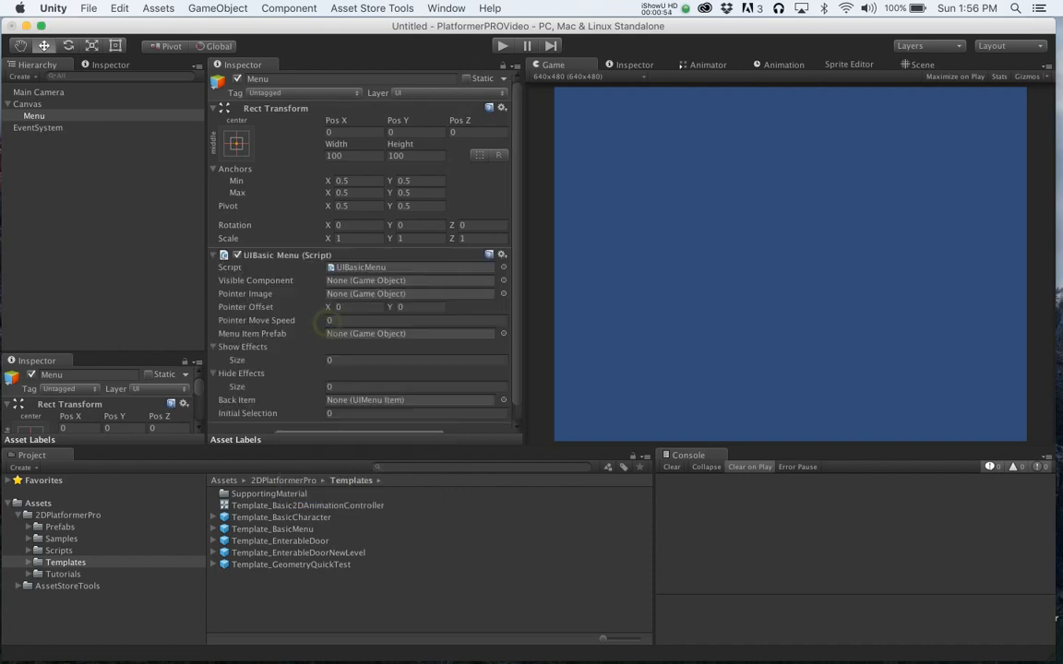
- Create an empty child object under Menu and name it VisibleContent
{"action": "left_click", "coordinate": [34, 115]}
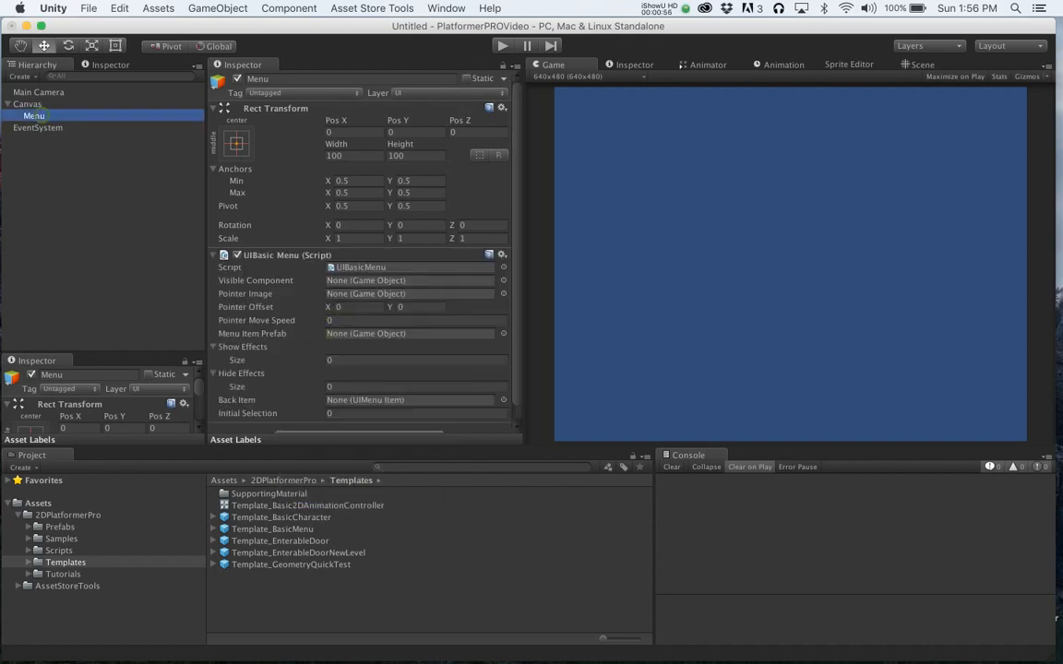
{"action": "left_click", "coordinate": [214, 8]}
{"action": "left_click", "coordinate": [242, 40]}
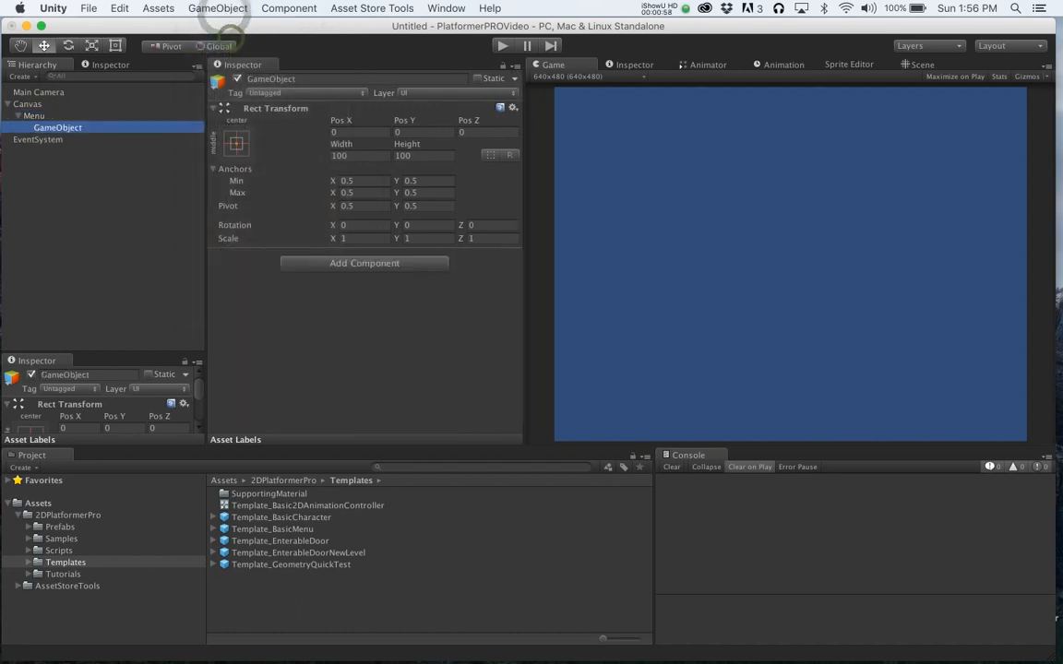
{"action": "left_click", "coordinate": [58, 128]}
{"action": "key", "text": "Return"}
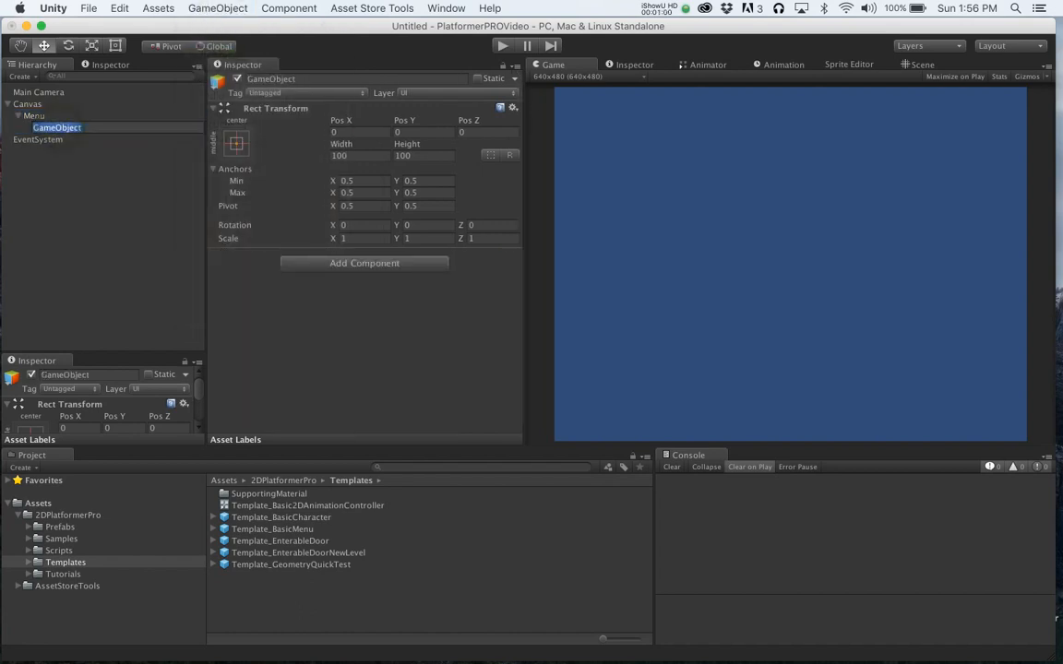
{"action": "type", "text": "VisibleContent"}
{"action": "key", "text": "Return"}
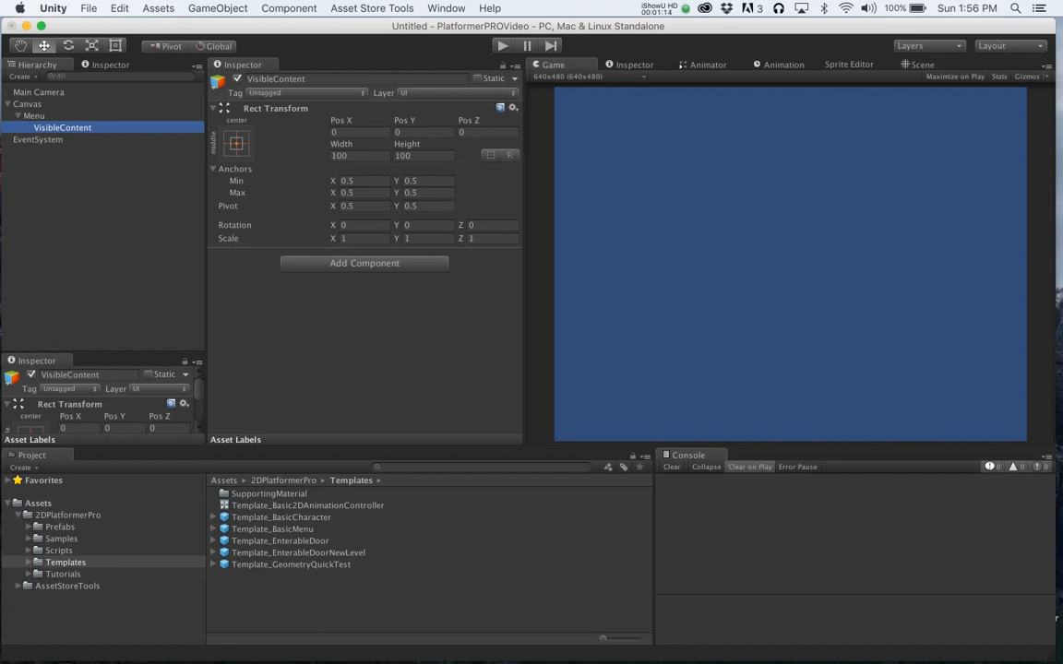
- Create an empty child object under VisibleContent and name it Pointer
{"action": "left_click", "coordinate": [82, 130]}
{"action": "left_click", "coordinate": [218, 8]}
{"action": "left_click", "coordinate": [243, 43]}
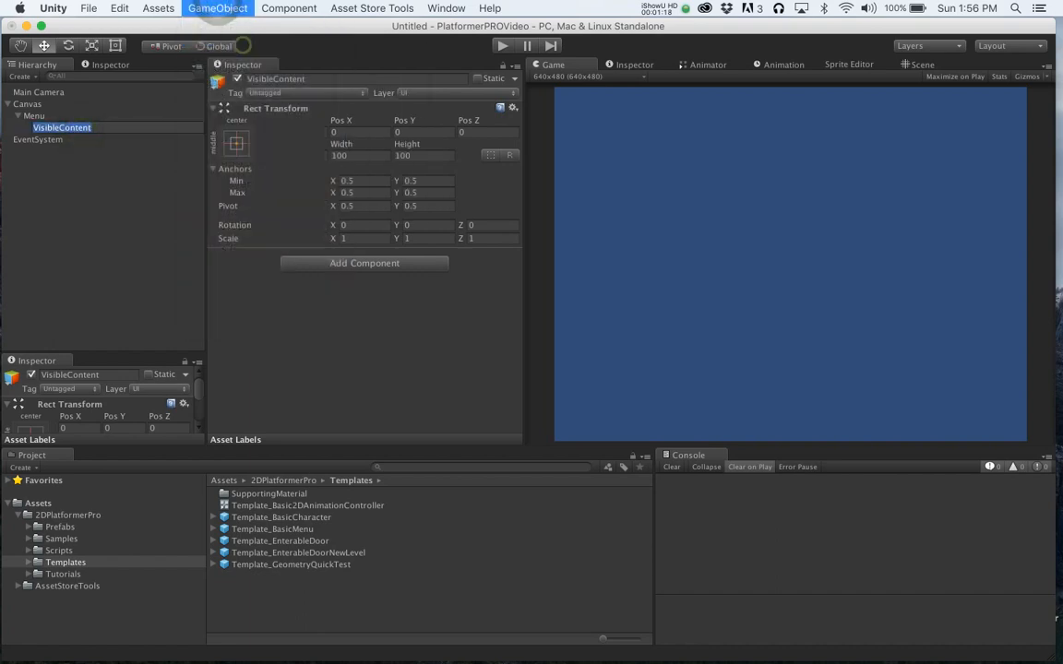
{"action": "left_click", "coordinate": [100, 140]}
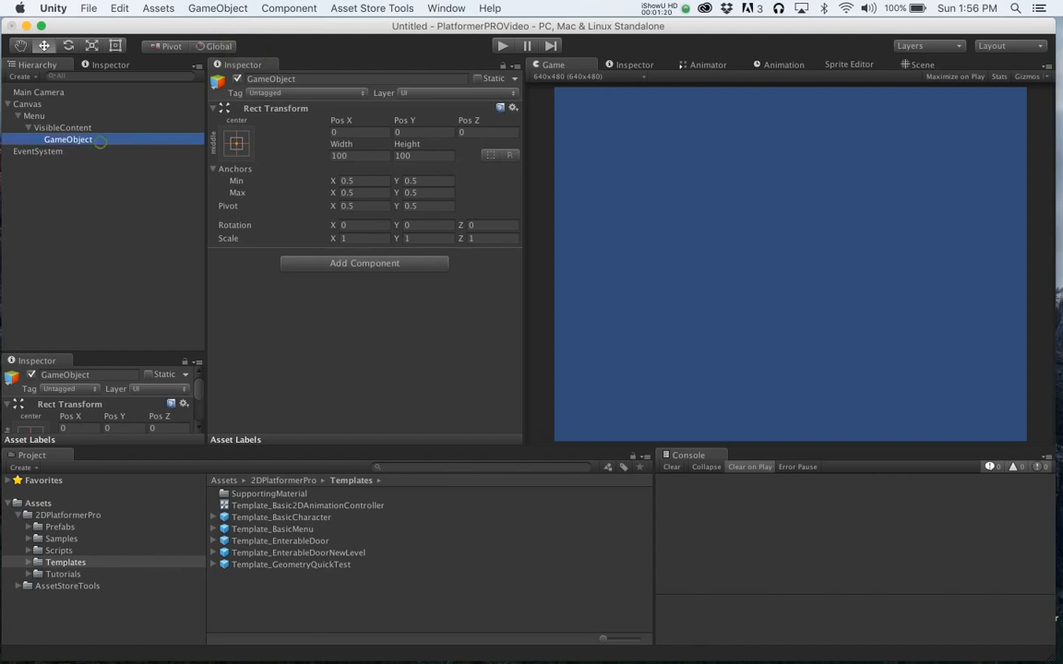
{"action": "type", "text": "pointer"}
{"action": "key", "text": "Return"}
{"action": "key", "text": "Return"}
{"action": "type", "text": "Pointer"}
{"action": "key", "text": "Return"}
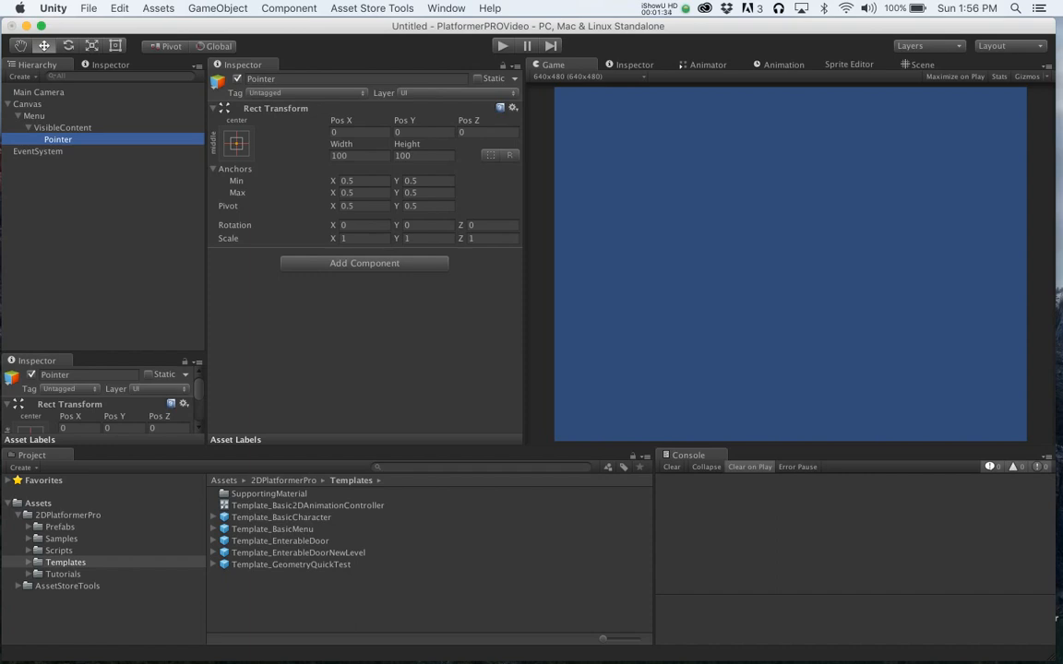
- On Menu's UIBasic Menu, assign VisibleContent as Visible Component and Pointer as Pointer Image
{"action": "left_click", "coordinate": [35, 116]}
{"action": "scroll", "coordinate": [364, 259], "scroll_direction": "down", "scroll_amount": 2}
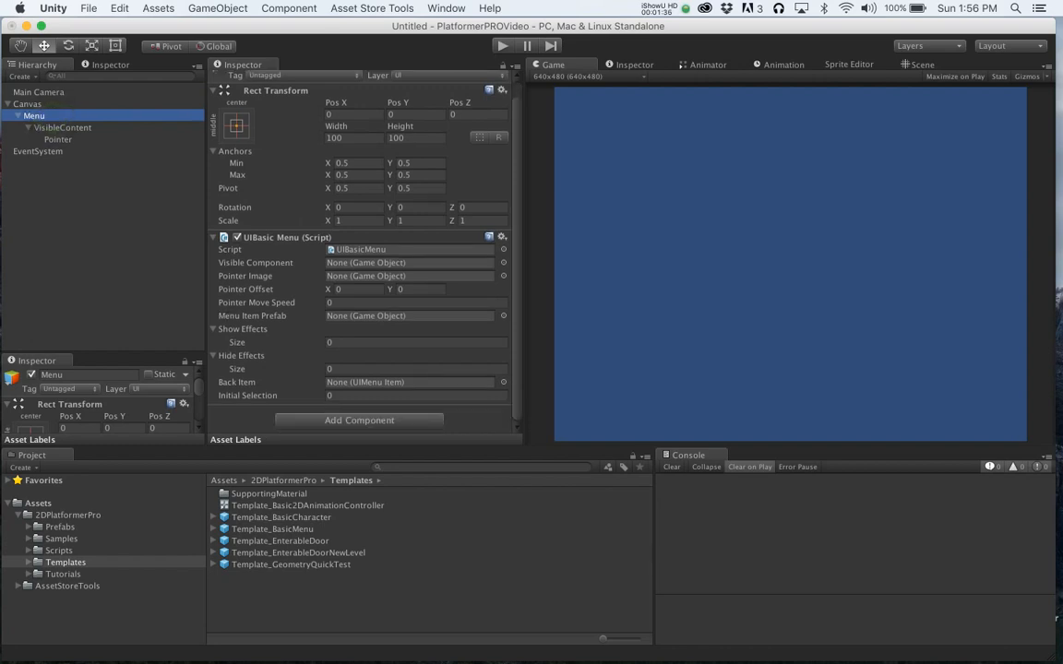
{"action": "left_click_drag", "start_coordinate": [62, 127], "coordinate": [387, 263]}
{"action": "left_click_drag", "start_coordinate": [57, 139], "coordinate": [406, 276]}
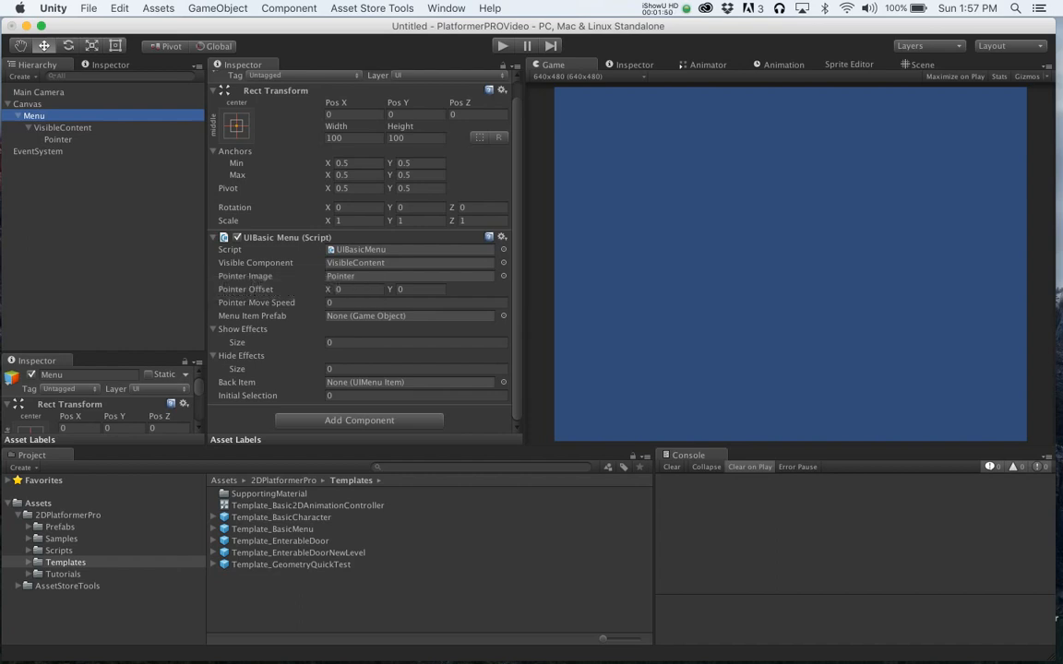
- Create another empty child object under Menu and name it MenuItem1
{"action": "left_click", "coordinate": [29, 127]}
{"action": "left_click", "coordinate": [218, 8]}
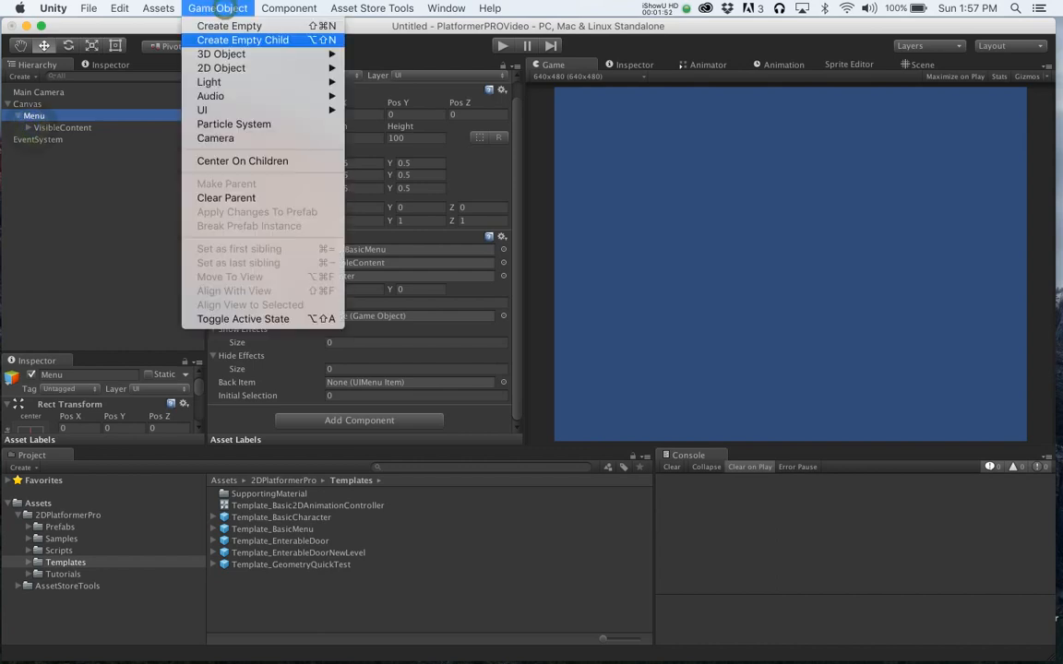
{"action": "key", "text": "Return"}
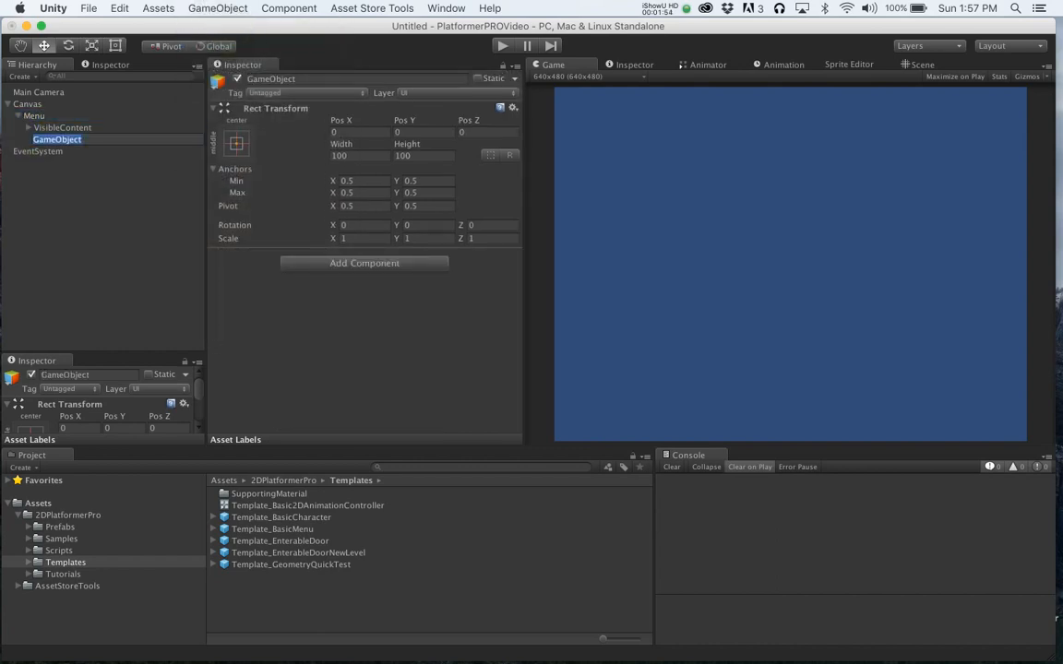
{"action": "type", "text": "MenuItem1"}
{"action": "key", "text": "Return"}
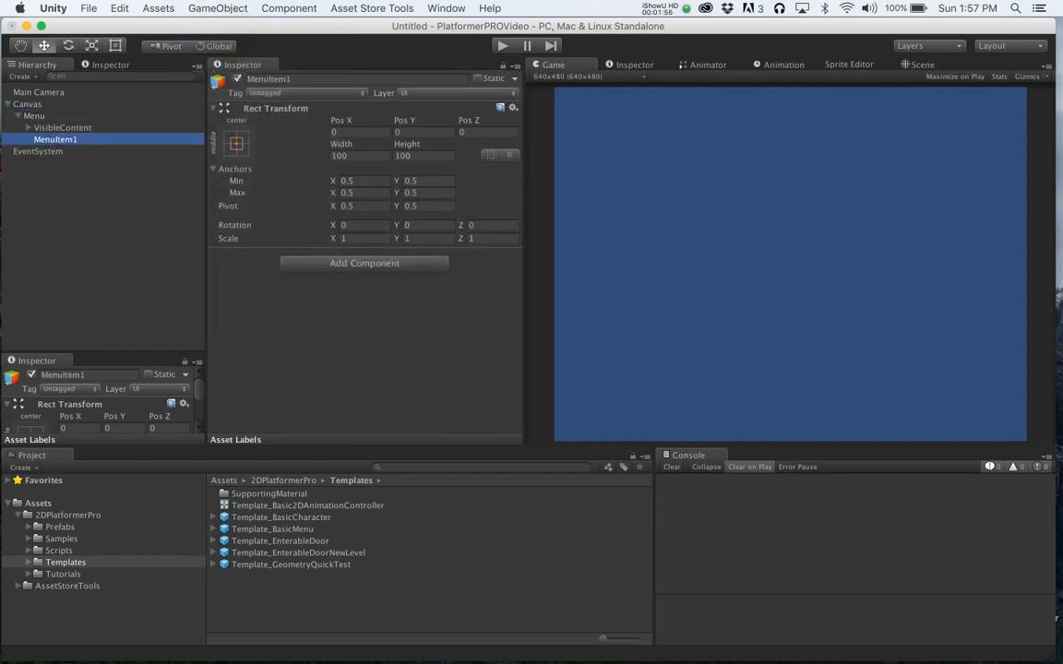
- Search components for UIMenu, browse the listed item types, and add the UIMenu Item script to MenuItem1
{"action": "key", "text": "super+shift+a"}
{"action": "type", "text": "UIMenu"}
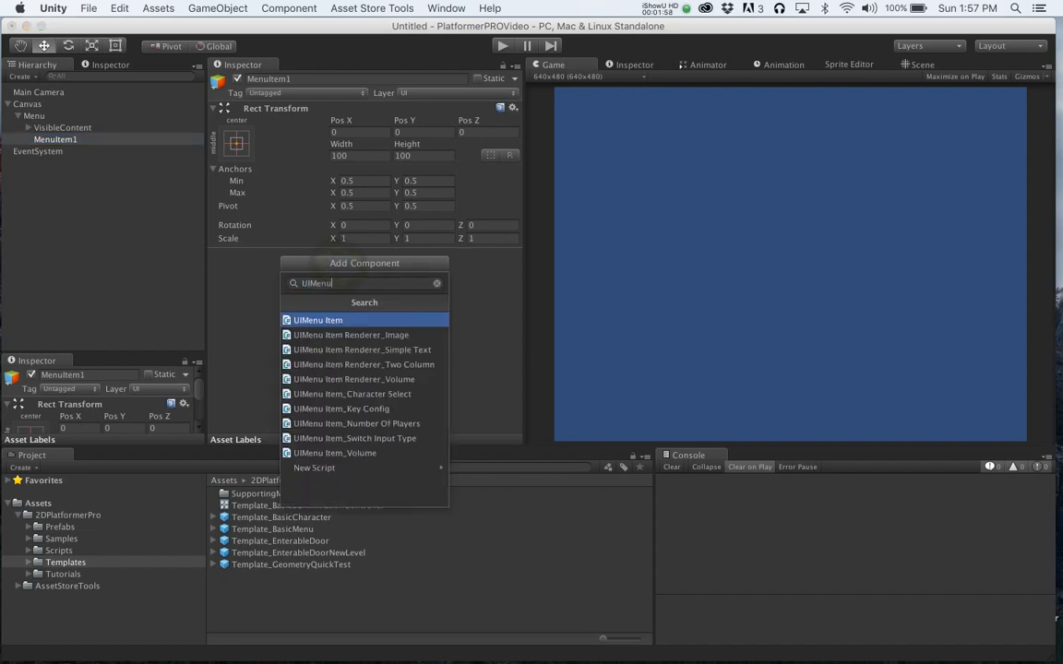
{"action": "key", "text": "Down"}
{"action": "key", "text": "Down"}
{"action": "key", "text": "Down"}
{"action": "key", "text": "Down"}
{"action": "key", "text": "Down"}
{"action": "key", "text": "Down"}
{"action": "key", "text": "Down"}
{"action": "key", "text": "Down"}
{"action": "key", "text": "Down"}
{"action": "key", "text": "Down"}
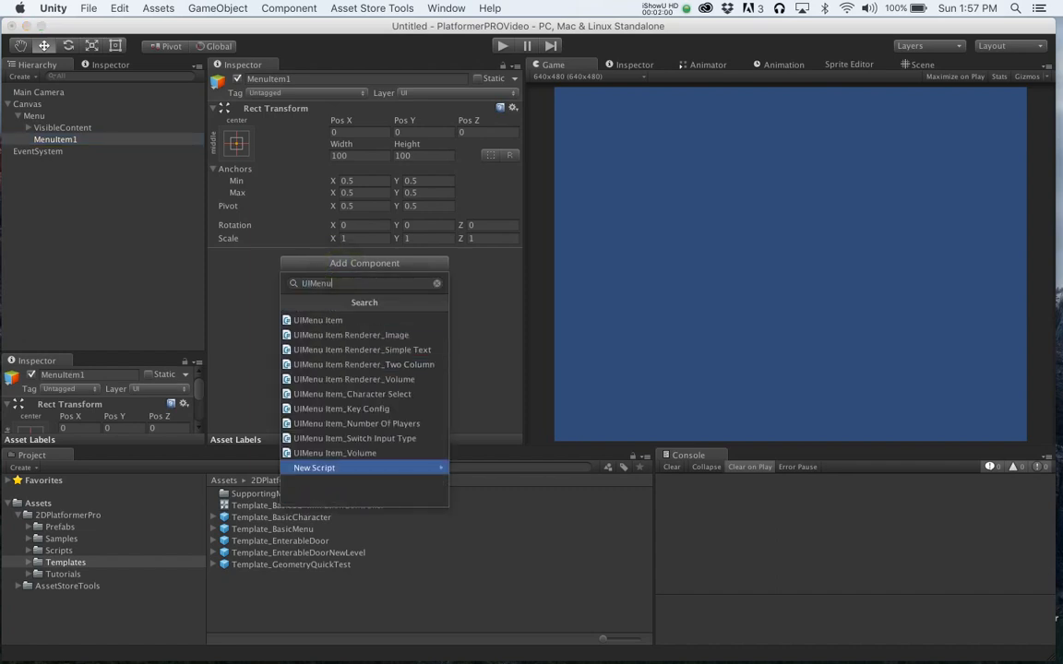
{"action": "key", "text": "Up"}
{"action": "key", "text": "Up"}
{"action": "key", "text": "Up"}
{"action": "key", "text": "Up"}
{"action": "key", "text": "Up"}
{"action": "key", "text": "Up"}
{"action": "key", "text": "Up"}
{"action": "key", "text": "Up"}
{"action": "key", "text": "Up"}
{"action": "key", "text": "Up"}
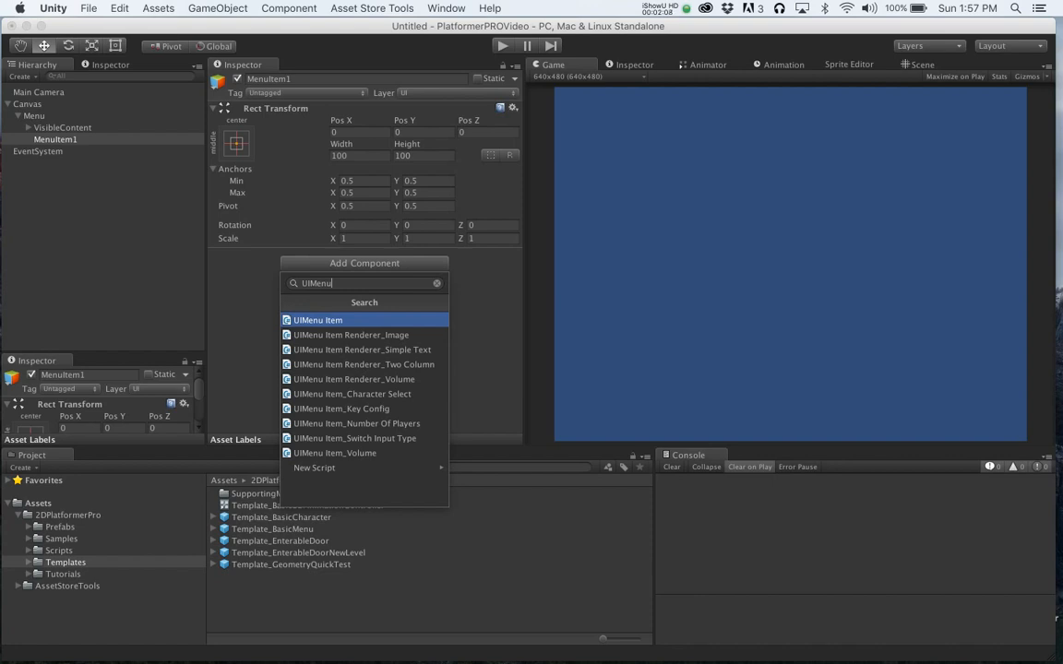
{"action": "key", "text": "Down"}
{"action": "key", "text": "Down"}
{"action": "key", "text": "Down"}
{"action": "key", "text": "Down"}
{"action": "key", "text": "Down"}
{"action": "key", "text": "Down"}
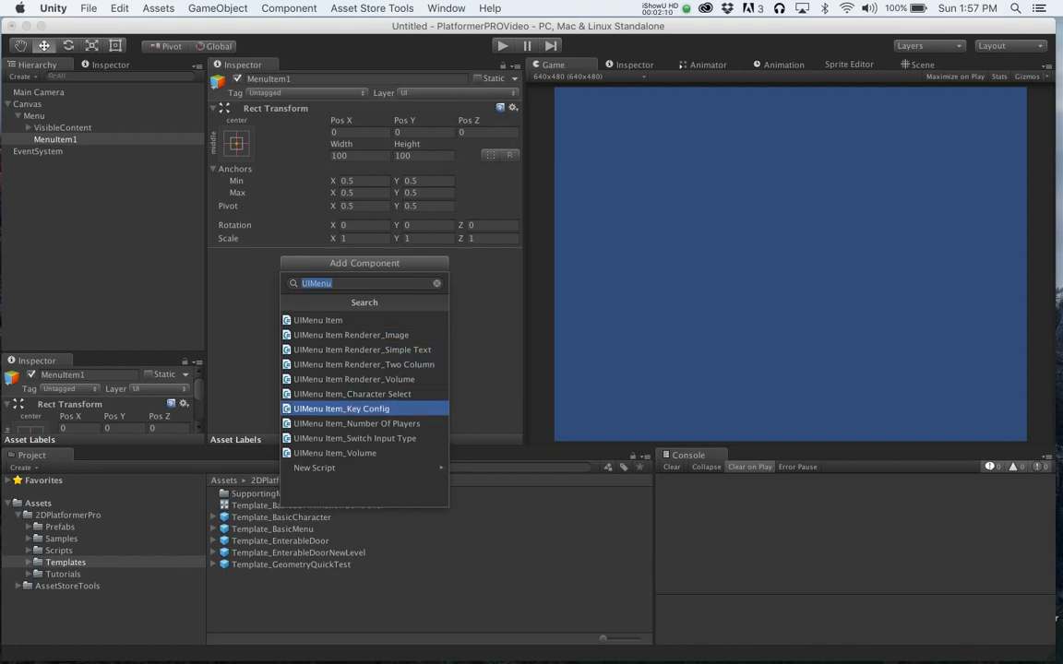
{"action": "key", "text": "Up"}
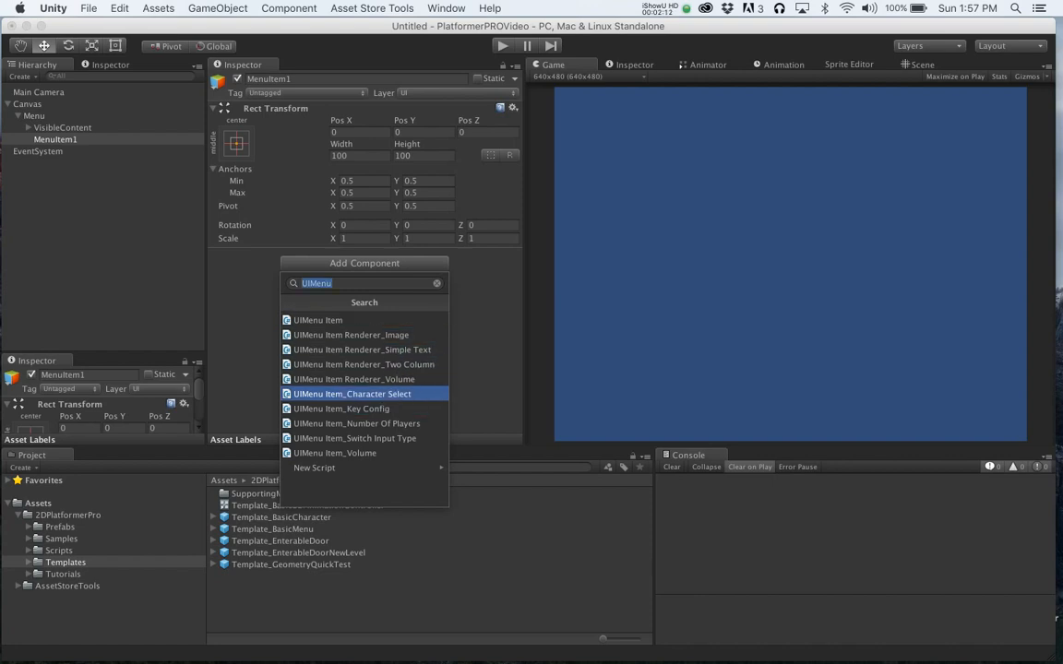
{"action": "key", "text": "Down"}
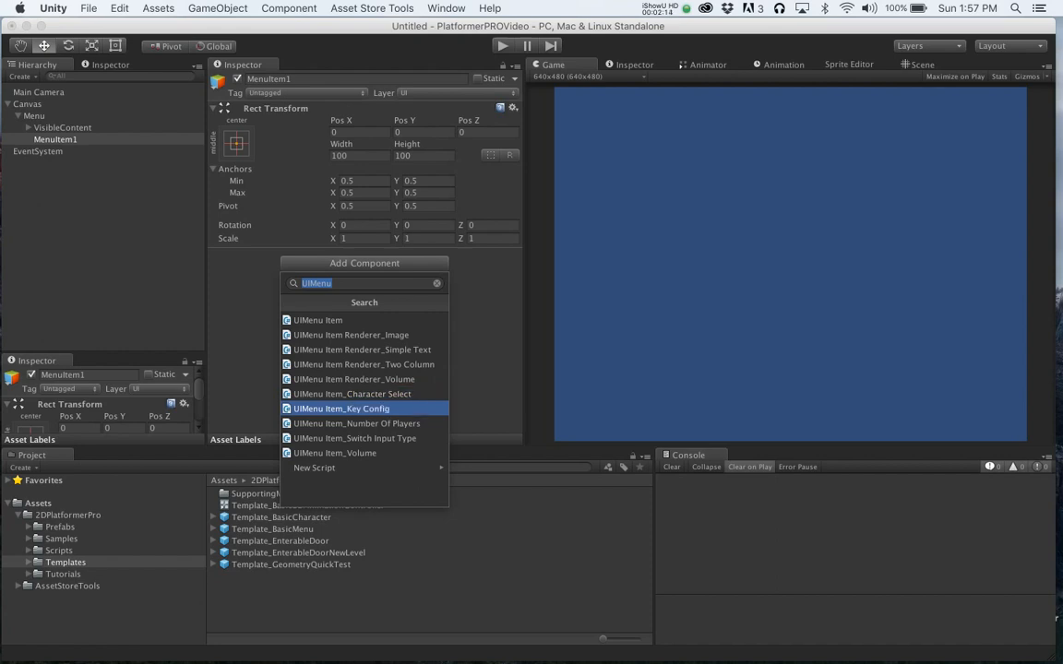
{"action": "key", "text": "Down"}
{"action": "key", "text": "Down"}
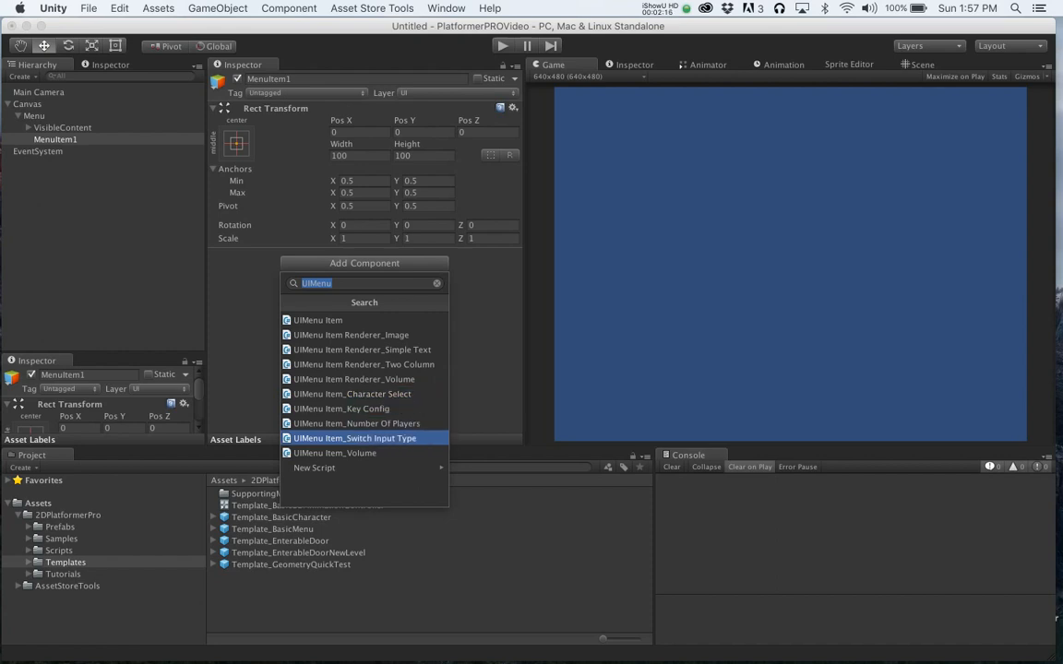
{"action": "key", "text": "Down"}
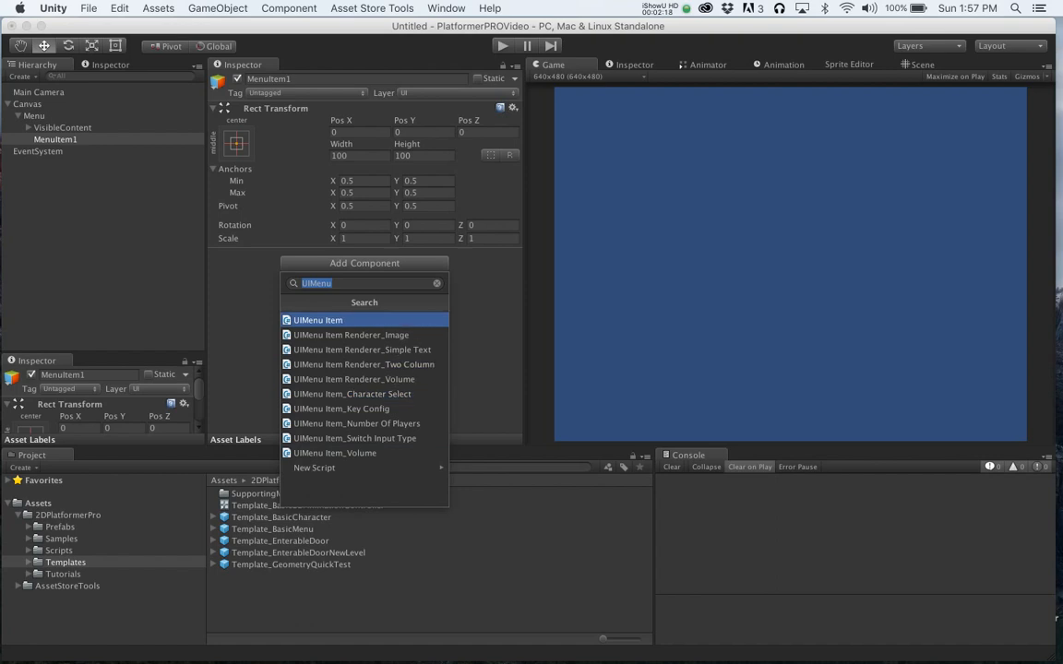
{"action": "left_click", "coordinate": [324, 321]}
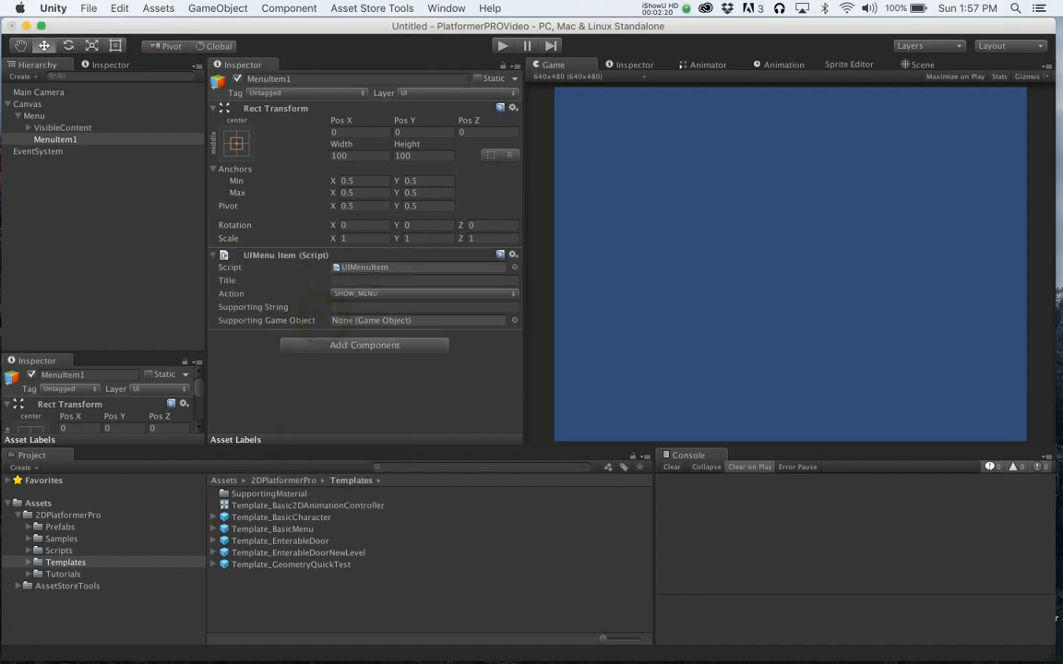
- Set MenuItem1's UIMenu Item title to Menu Option One
{"action": "left_click", "coordinate": [387, 279]}
{"action": "type", "text": "Menu "}
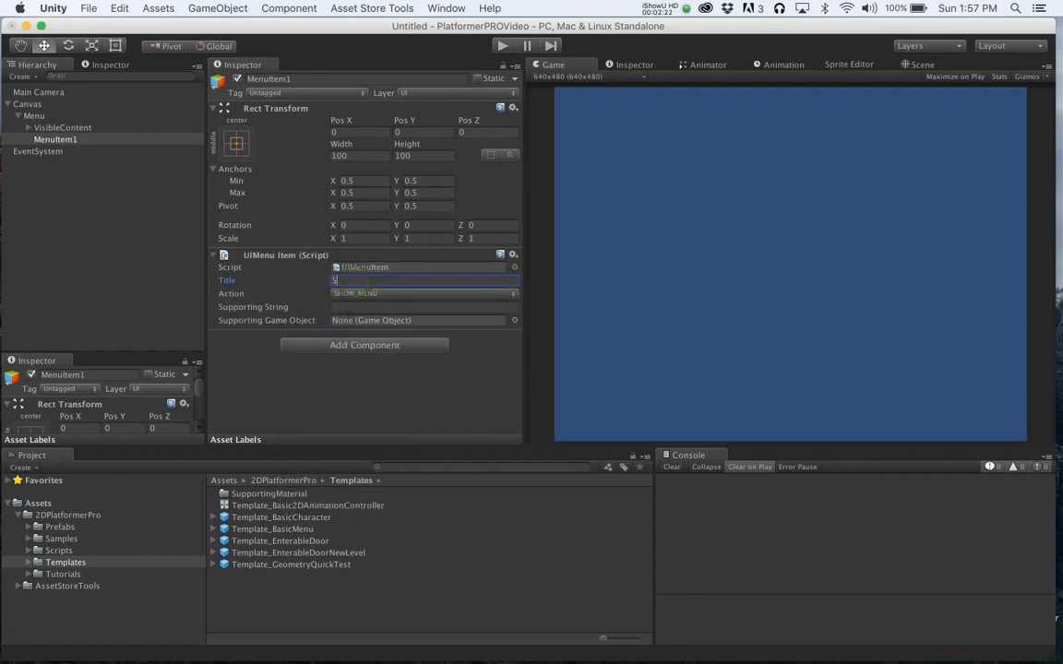
{"action": "type", "text": "Option One"}
{"action": "left_click", "coordinate": [422, 293]}
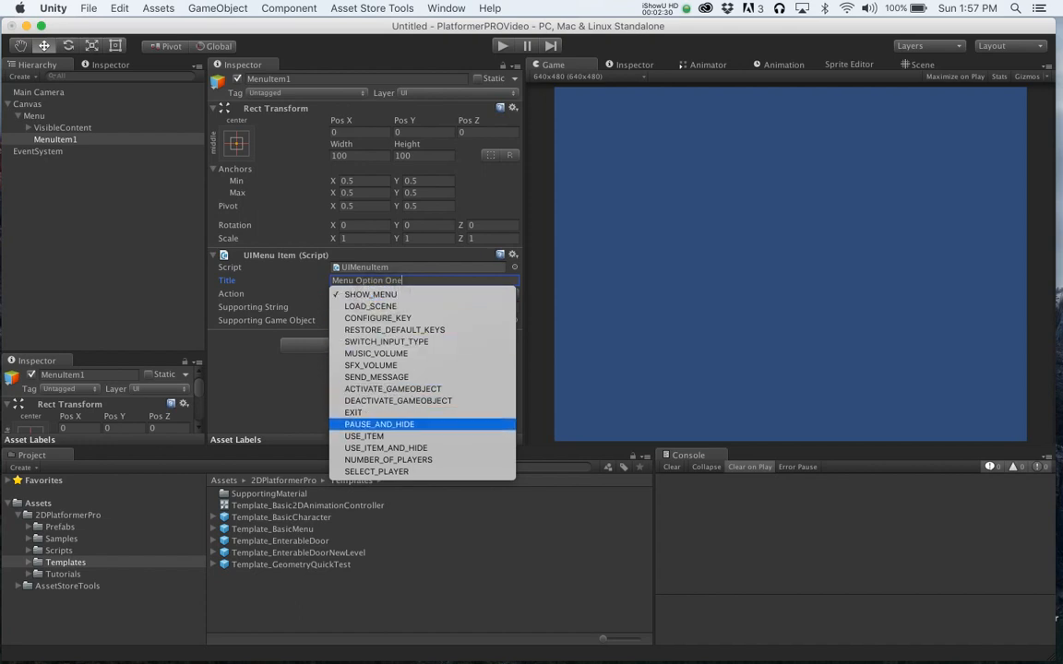
{"action": "left_click", "coordinate": [305, 378]}
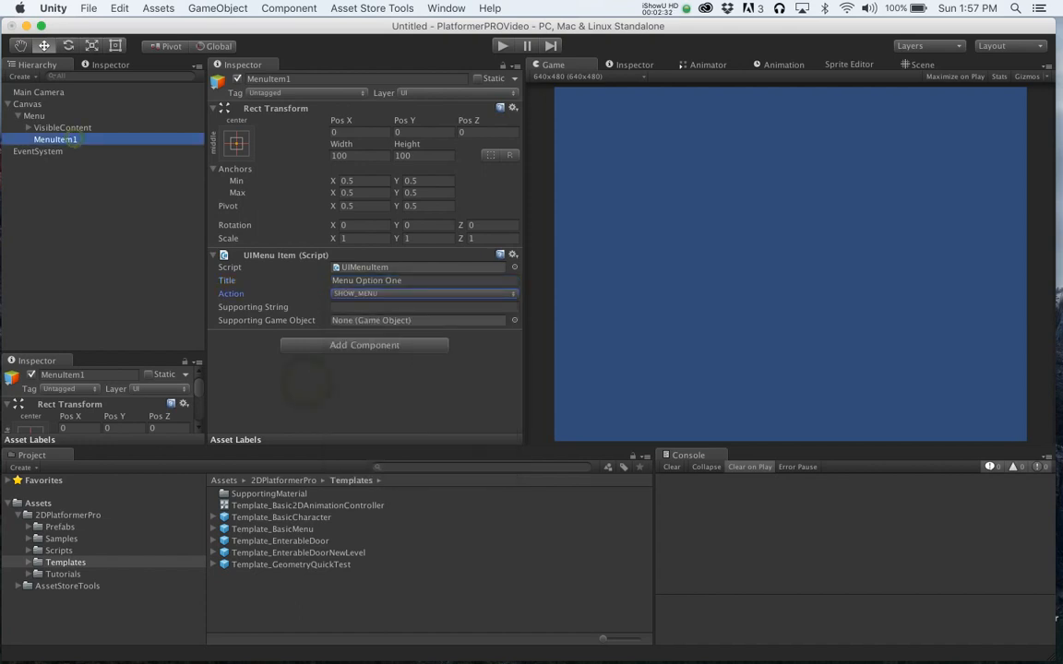
- Duplicate MenuItem1, name the copy MenuItem2, and set its title to Menu Option Two
{"action": "key", "text": "super+d"}
{"action": "key", "text": "Return"}
{"action": "key", "text": "Right"}
{"action": "key", "text": "BackSpace"}
{"action": "type", "text": "2"}
{"action": "key", "text": "Return"}
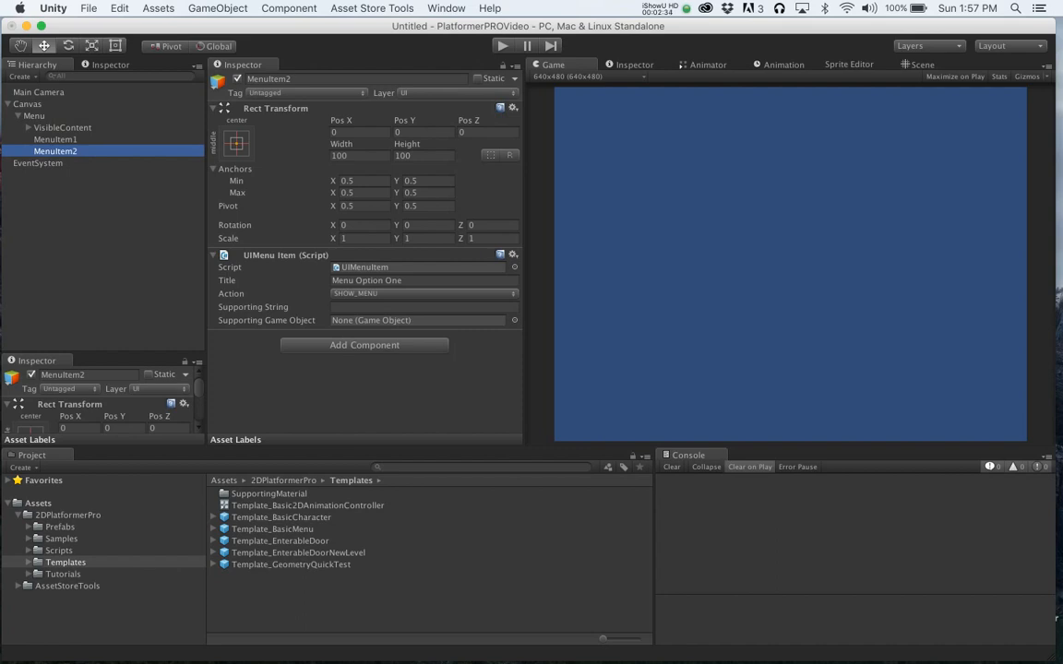
{"action": "double_click", "coordinate": [392, 280]}
{"action": "type", "text": "Two"}
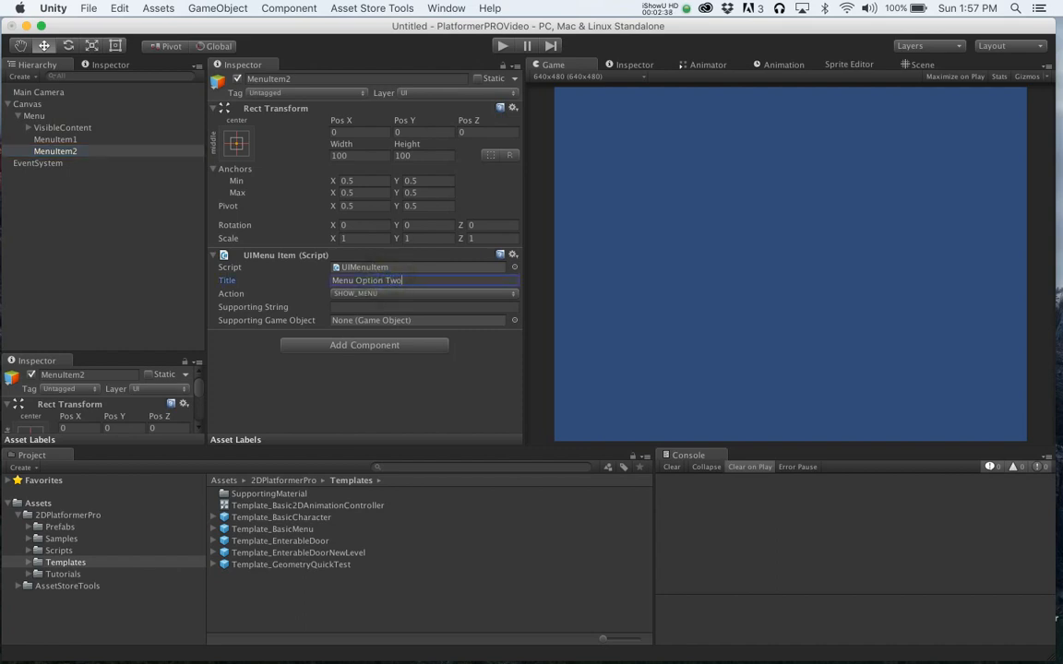
- Assign Prefab_ImageMenuItem from the Prefabs folder as the Menu Item Prefab of Menu's UIBasic Menu
{"action": "left_click", "coordinate": [34, 115]}
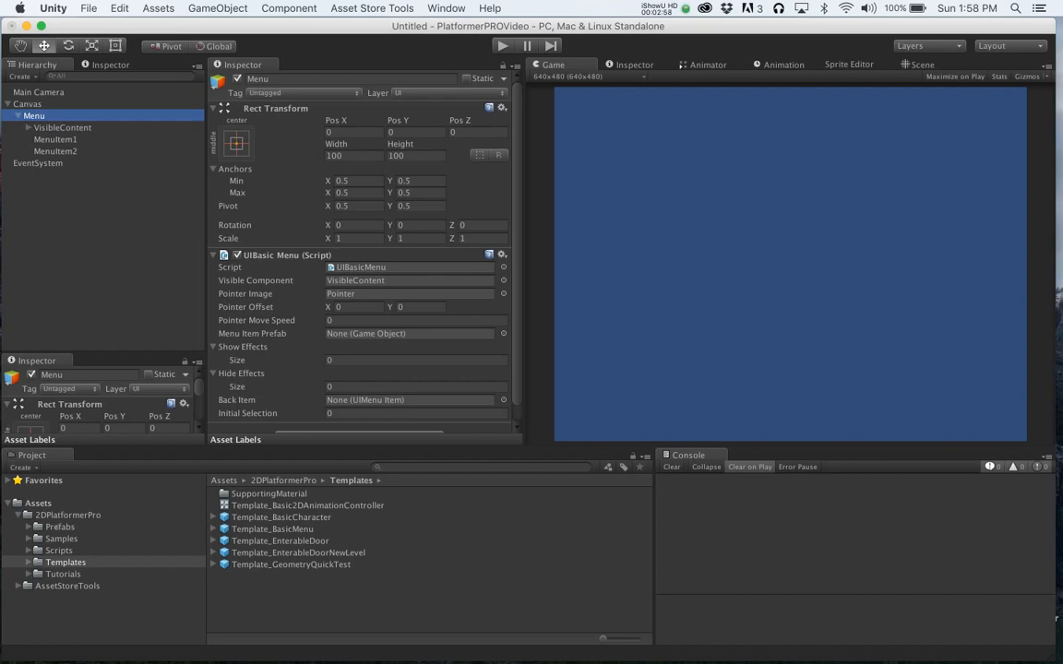
{"action": "left_click", "coordinate": [60, 528]}
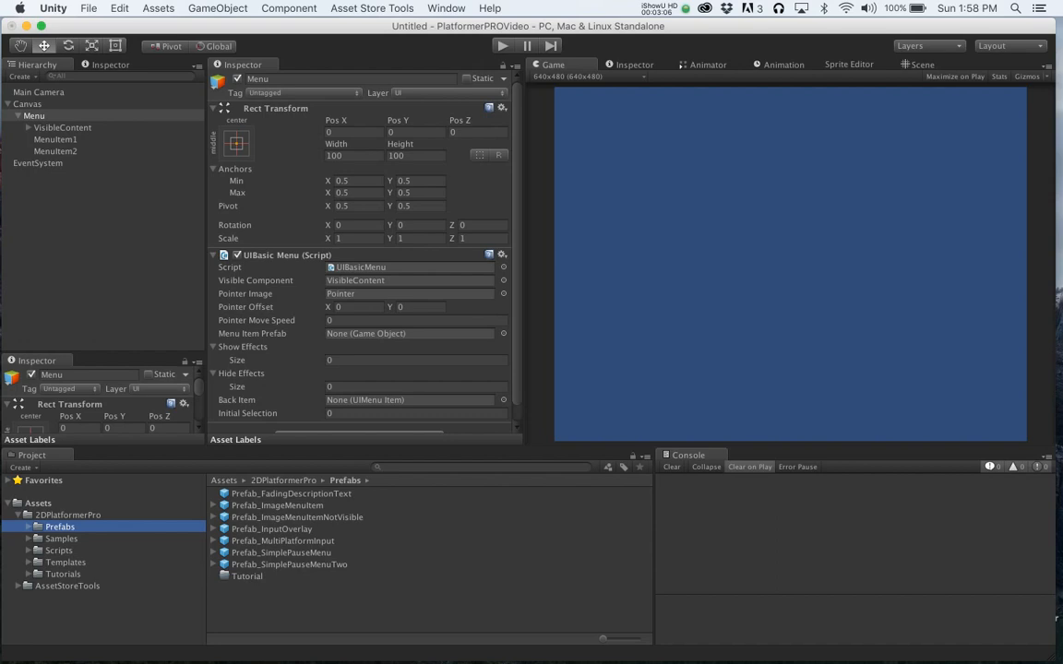
{"action": "left_click_drag", "start_coordinate": [276, 506], "coordinate": [411, 333]}
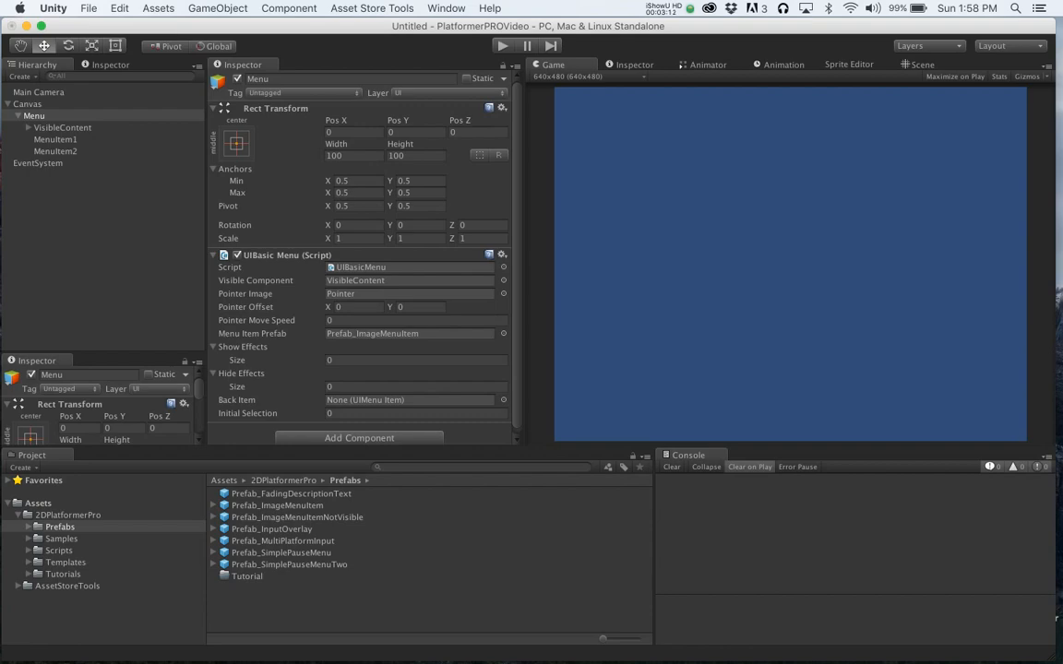
{"action": "left_click", "coordinate": [503, 333]}
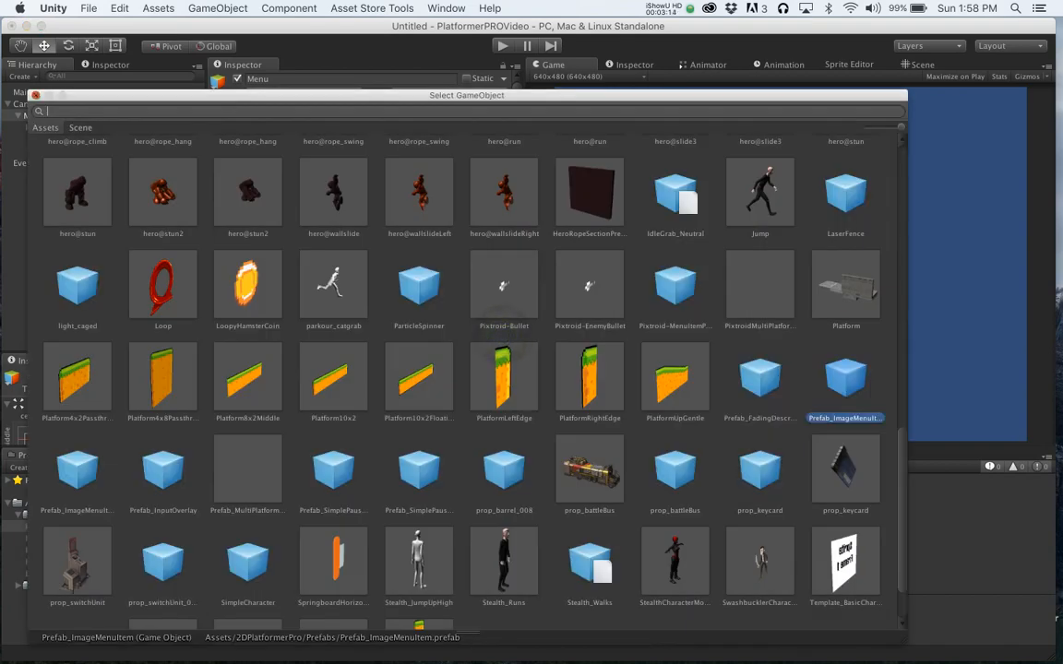
{"action": "left_click", "coordinate": [36, 95]}
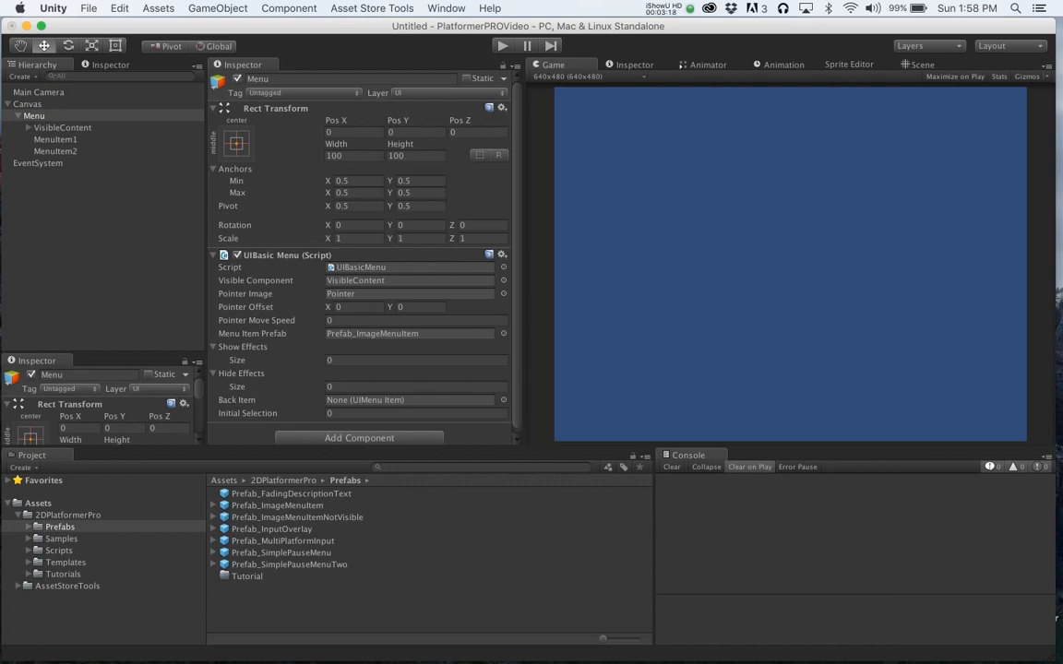
- Create an empty child object under VisibleContent and name it TestMenuItemPrefab
{"action": "left_click", "coordinate": [41, 127]}
{"action": "left_click", "coordinate": [28, 127]}
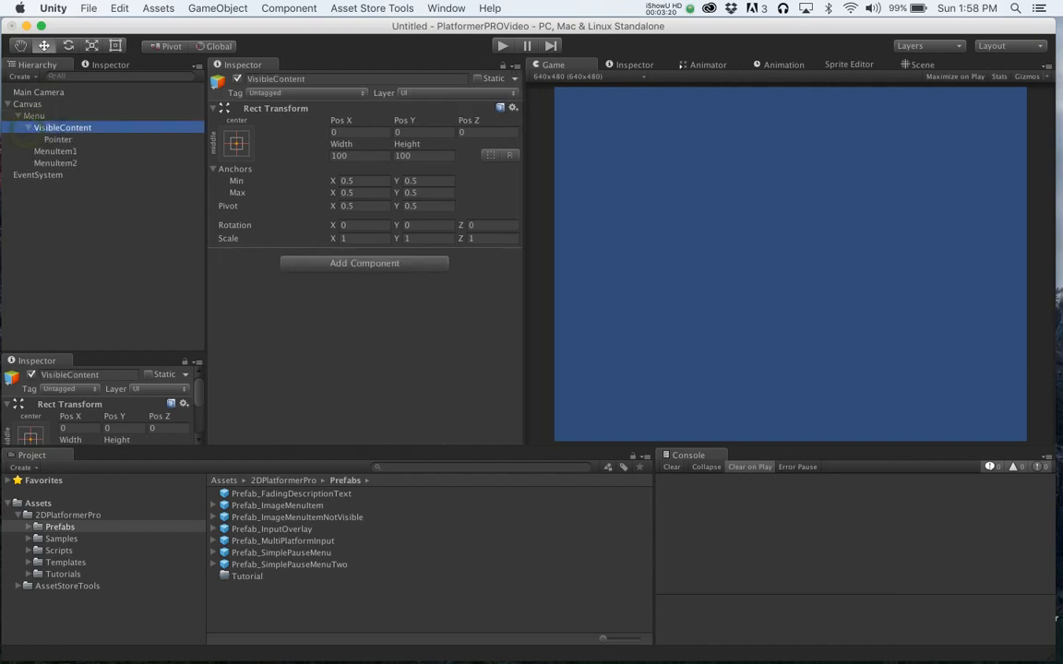
{"action": "left_click", "coordinate": [218, 7]}
{"action": "left_click", "coordinate": [238, 38]}
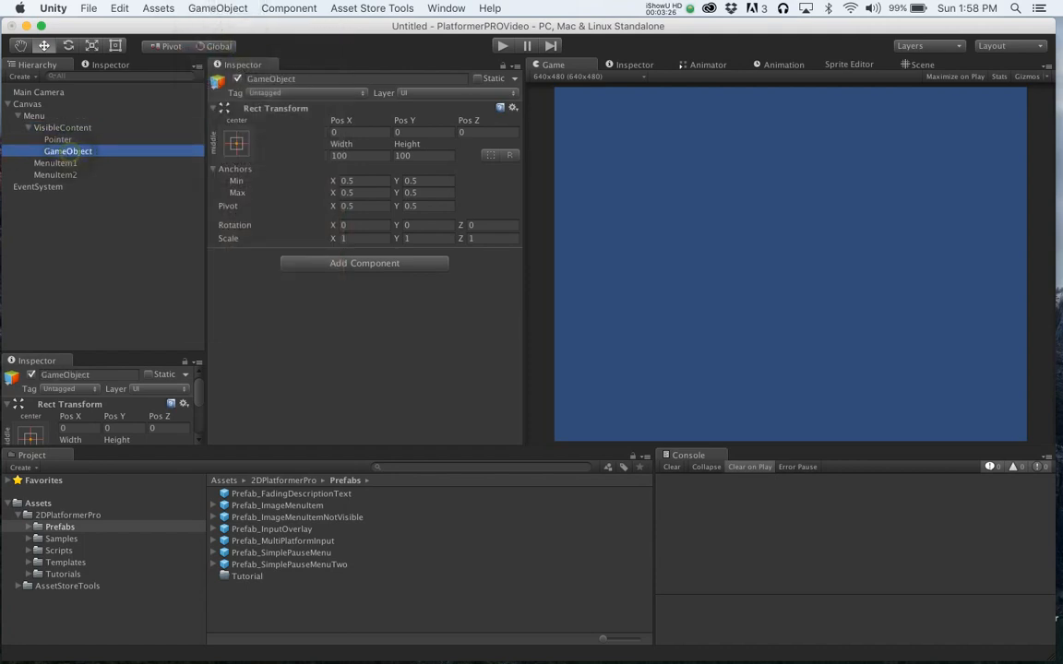
{"action": "left_click", "coordinate": [75, 128]}
{"action": "left_click", "coordinate": [70, 151]}
{"action": "key", "text": "Return"}
{"action": "type", "text": "Test"}
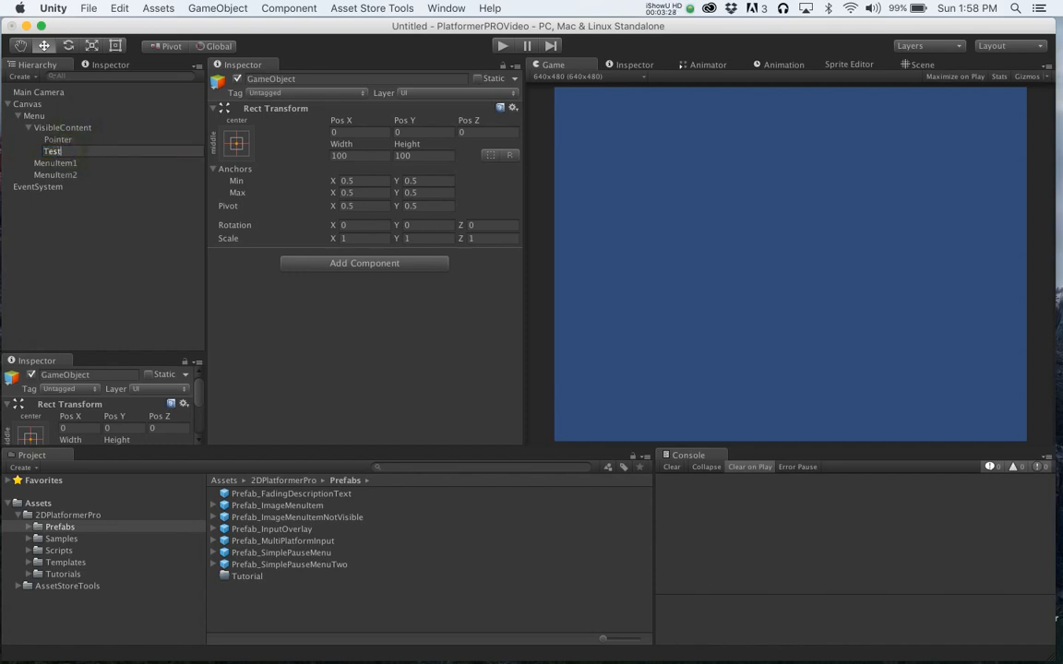
{"action": "type", "text": "MenuIte"}
{"action": "key", "text": "BackSpace"}
{"action": "type", "text": "mPrefab"}
{"action": "key", "text": "Return"}
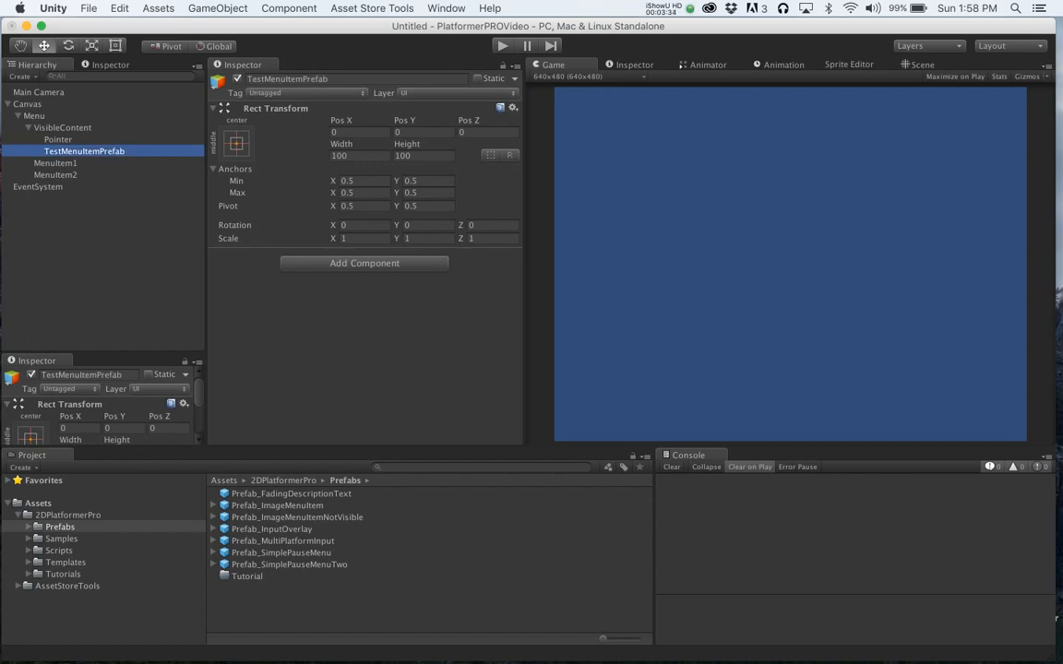
- Search components for UIMenu, browse the renderer types, and add UIMenu Item Renderer_Simple Text to TestMenuItemPrefab
{"action": "left_click", "coordinate": [364, 263]}
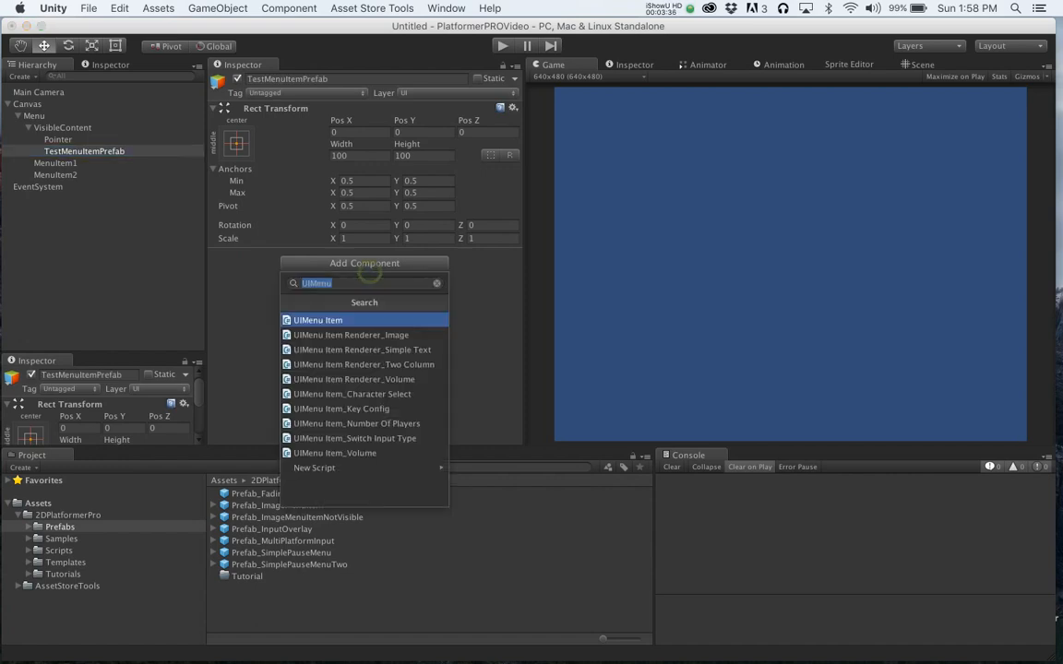
{"action": "type", "text": "UIMenI"}
{"action": "key", "text": "BackSpace"}
{"action": "key", "text": "Down"}
{"action": "key", "text": "Down"}
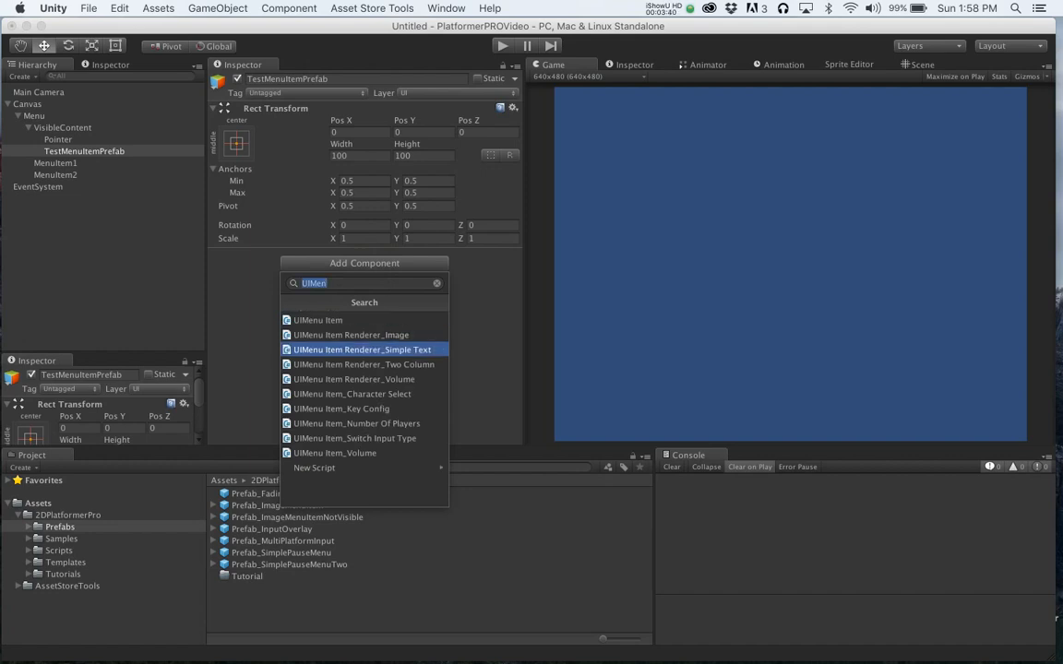
{"action": "key", "text": "Up"}
{"action": "key", "text": "Down"}
{"action": "key", "text": "Down"}
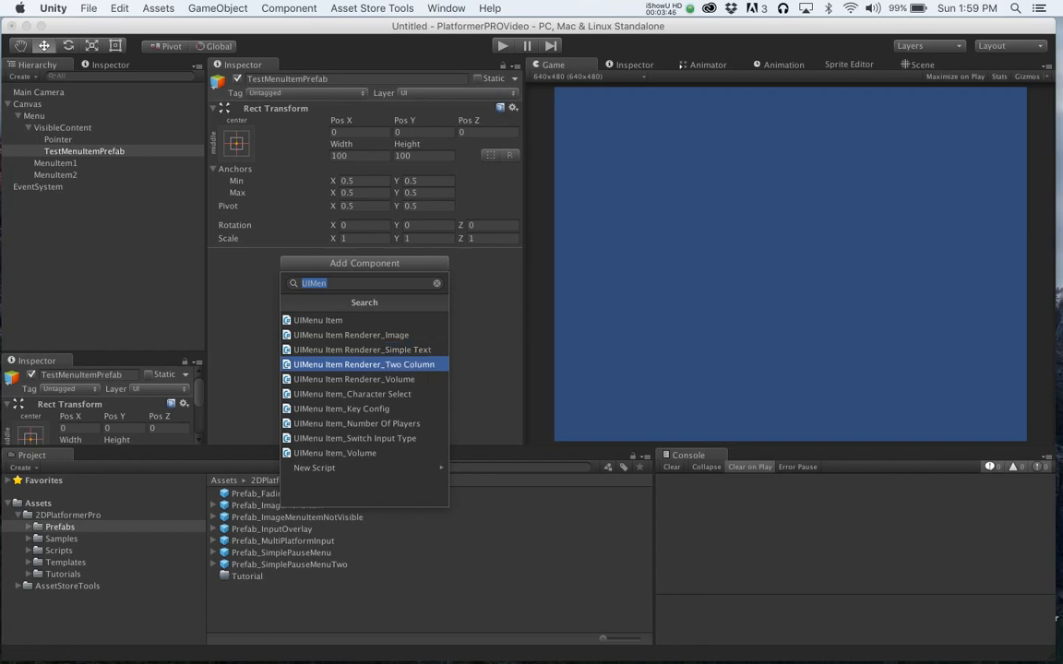
{"action": "key", "text": "Down"}
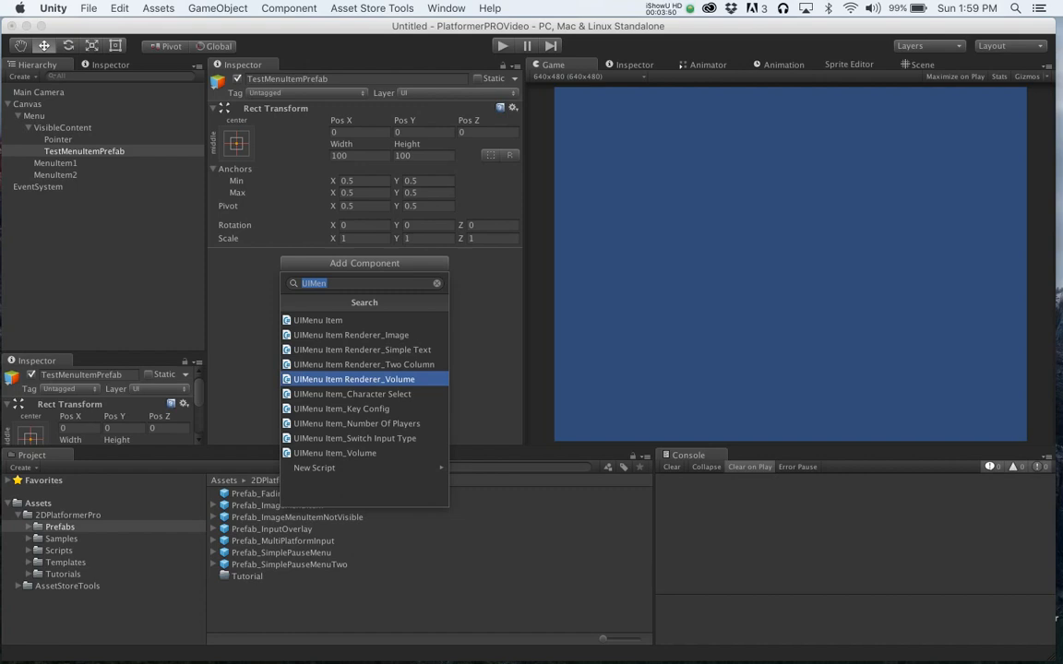
{"action": "key", "text": "Up"}
{"action": "key", "text": "Up"}
{"action": "key", "text": "Return"}
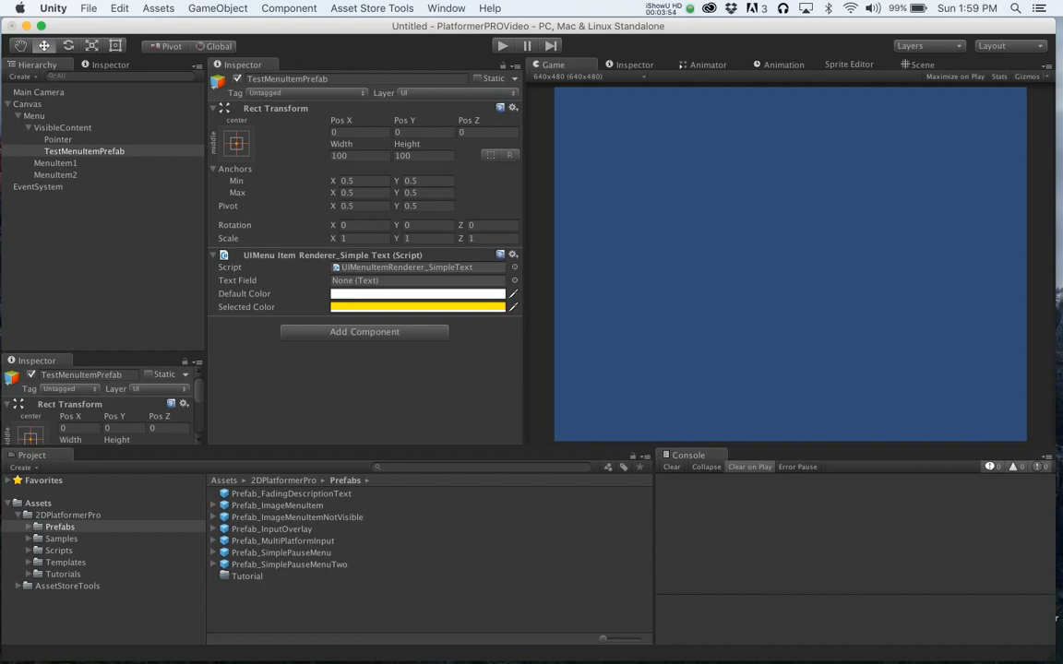
- Add a Text component to TestMenuItemPrefab
{"action": "left_click", "coordinate": [365, 332]}
{"action": "type", "text": "Text"}
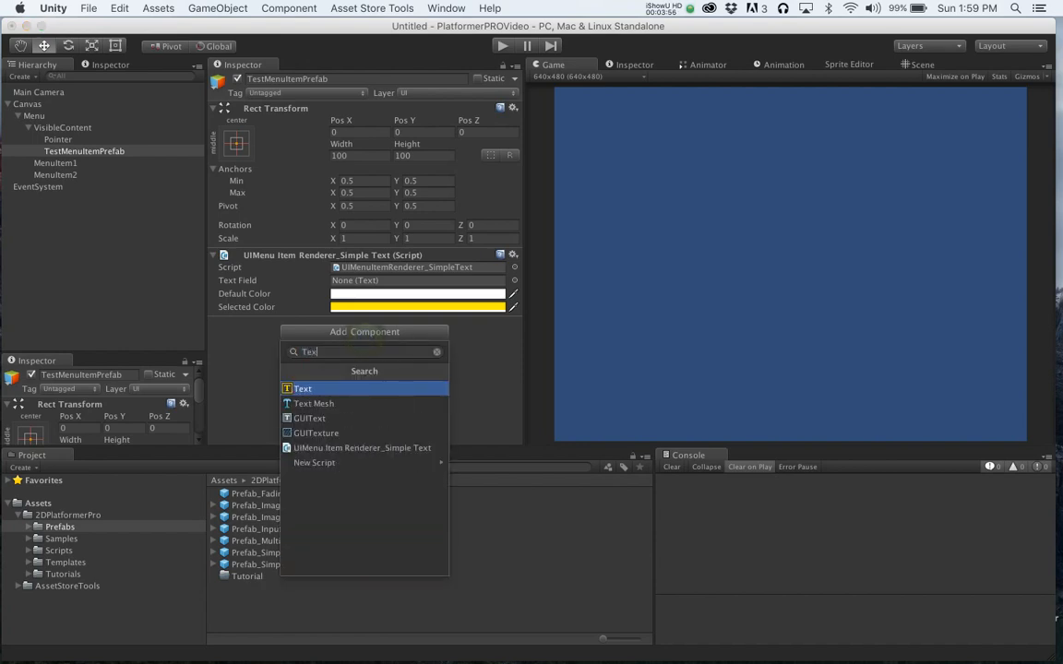
{"action": "key", "text": "Return"}
- Set the Text content to Menu Item Will Appear here
{"action": "left_click", "coordinate": [350, 373]}
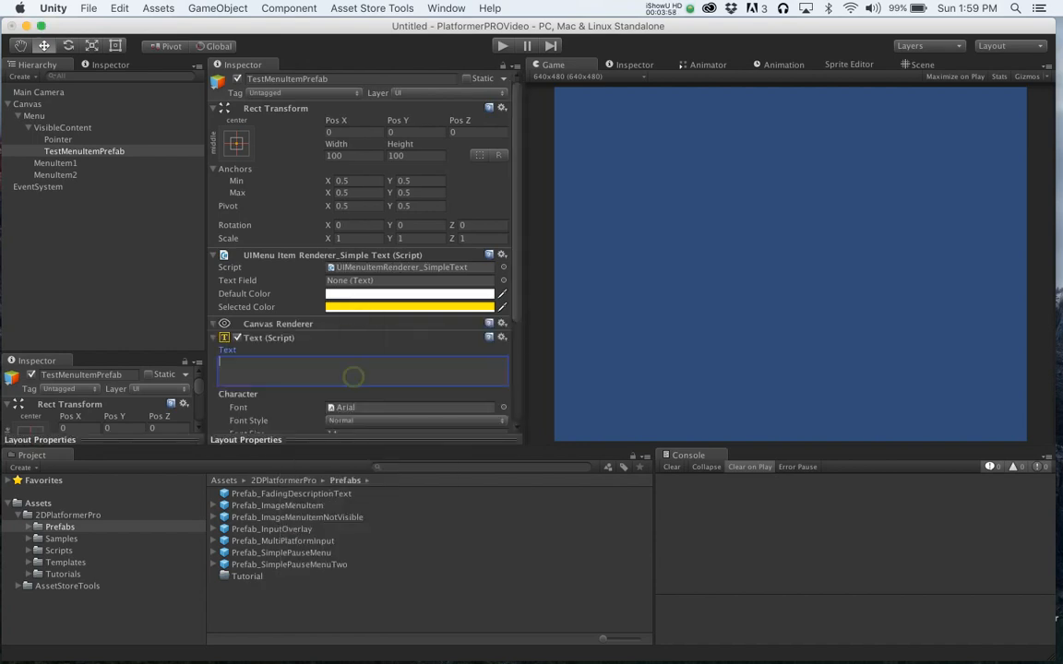
{"action": "type", "text": "Menu Item Will Appear here"}
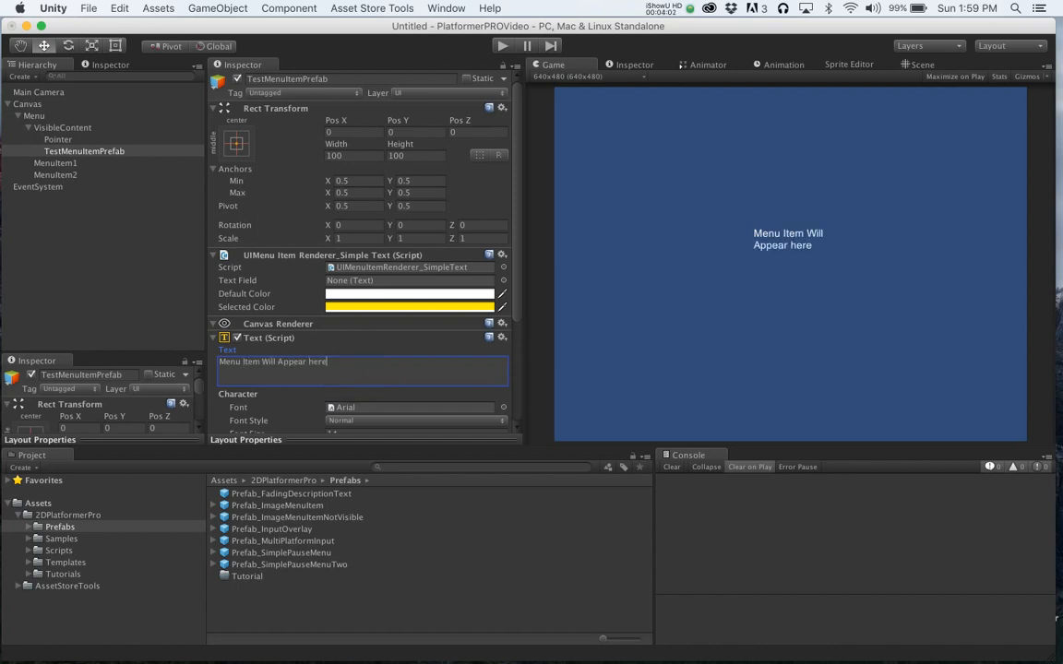
- Set TestMenuItemPrefab's width to 200
{"action": "scroll", "coordinate": [360, 249], "scroll_direction": "down", "scroll_amount": 4}
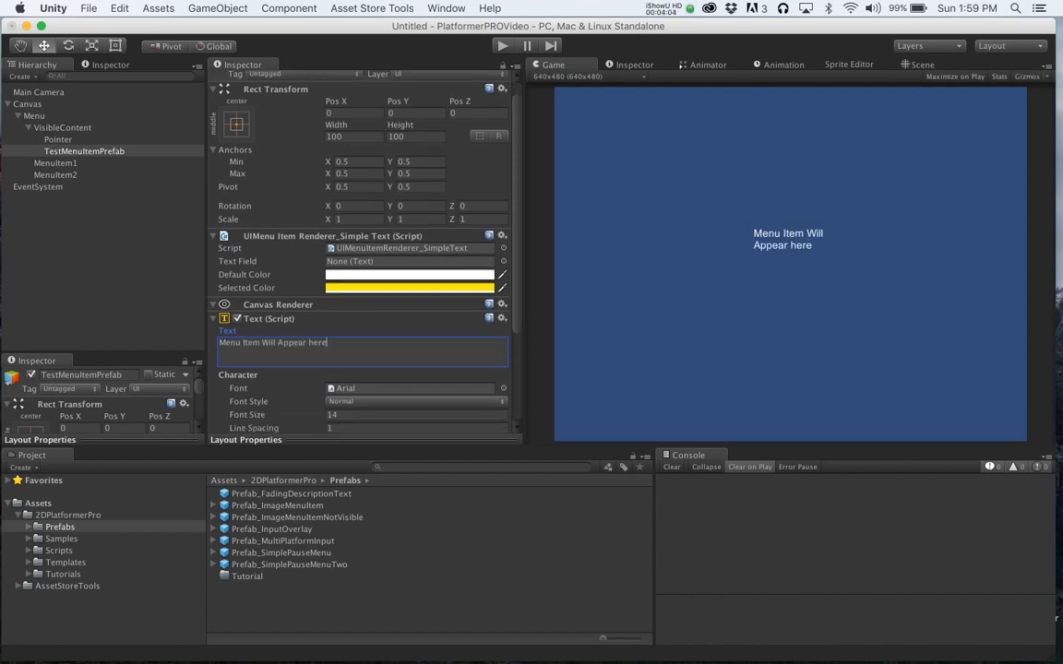
{"action": "scroll", "coordinate": [360, 249], "scroll_direction": "up", "scroll_amount": 4}
{"action": "left_click", "coordinate": [360, 154]}
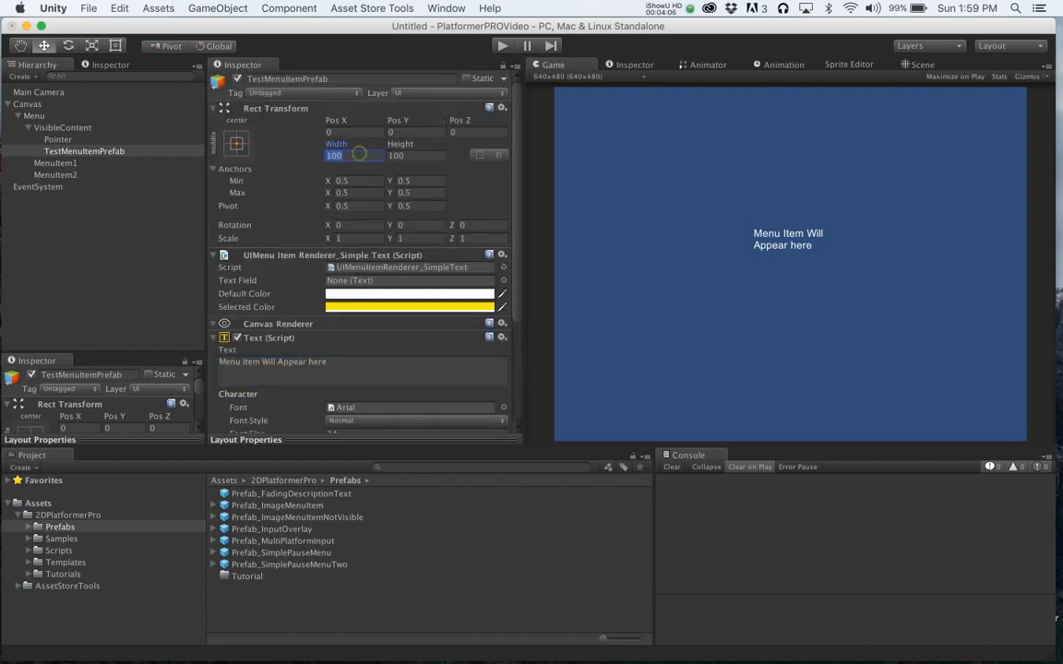
{"action": "type", "text": "200"}
- Set the text's font size to 20
{"action": "scroll", "coordinate": [360, 250], "scroll_direction": "down", "scroll_amount": 4}
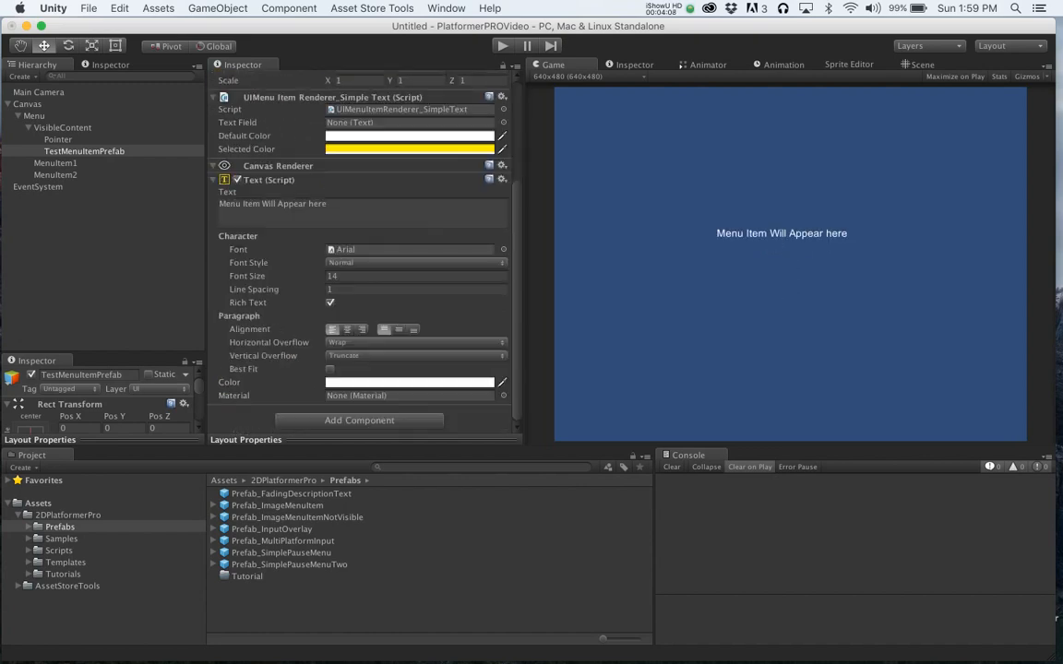
{"action": "left_click", "coordinate": [346, 276]}
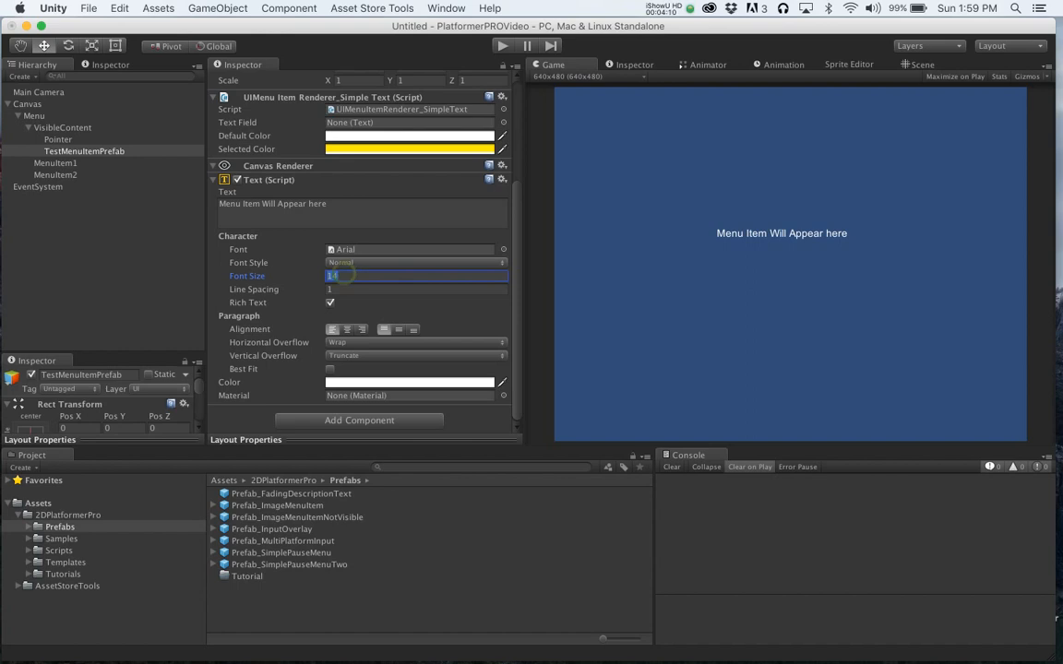
{"action": "type", "text": "20"}
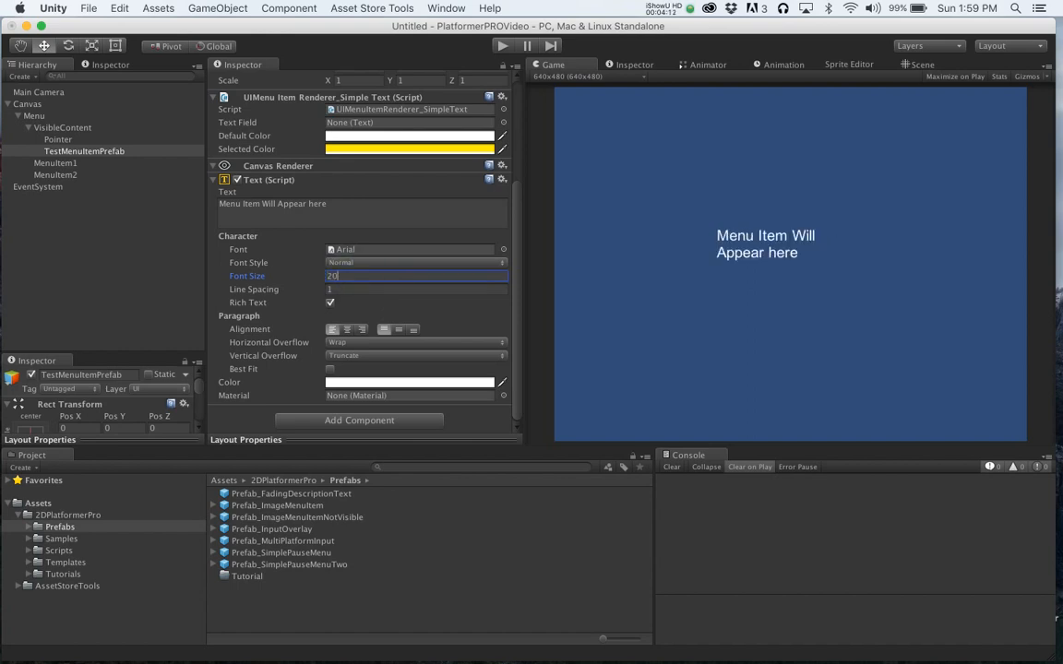
- Align the text to the center horizontally and to the middle vertically
{"action": "scroll", "coordinate": [360, 249], "scroll_direction": "up", "scroll_amount": 4}
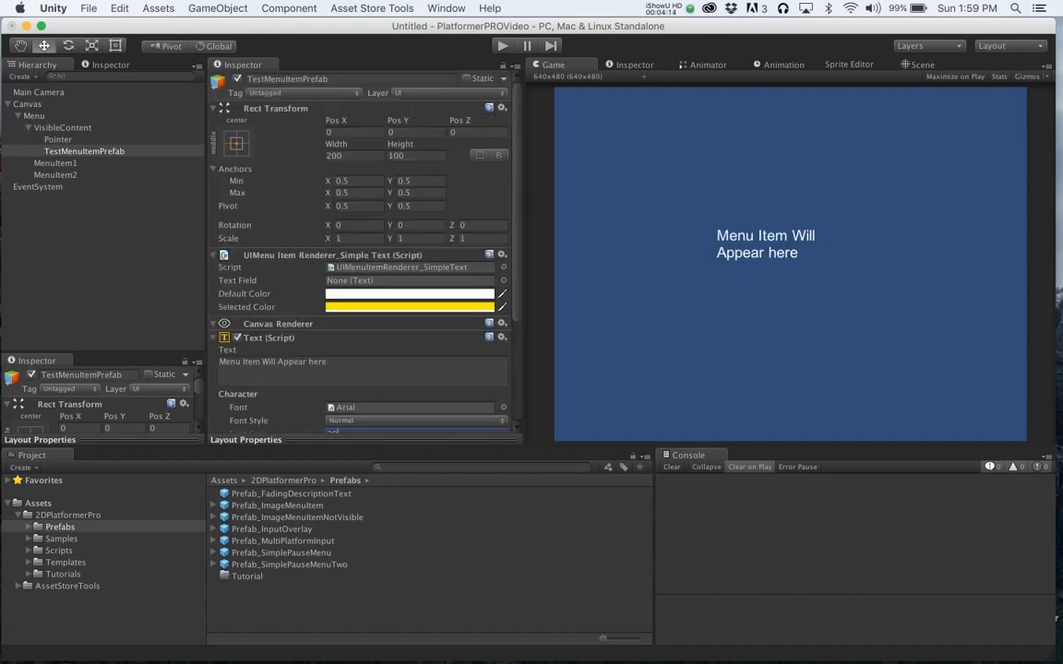
{"action": "scroll", "coordinate": [359, 249], "scroll_direction": "down", "scroll_amount": 4}
{"action": "left_click", "coordinate": [346, 329]}
{"action": "left_click", "coordinate": [399, 329]}
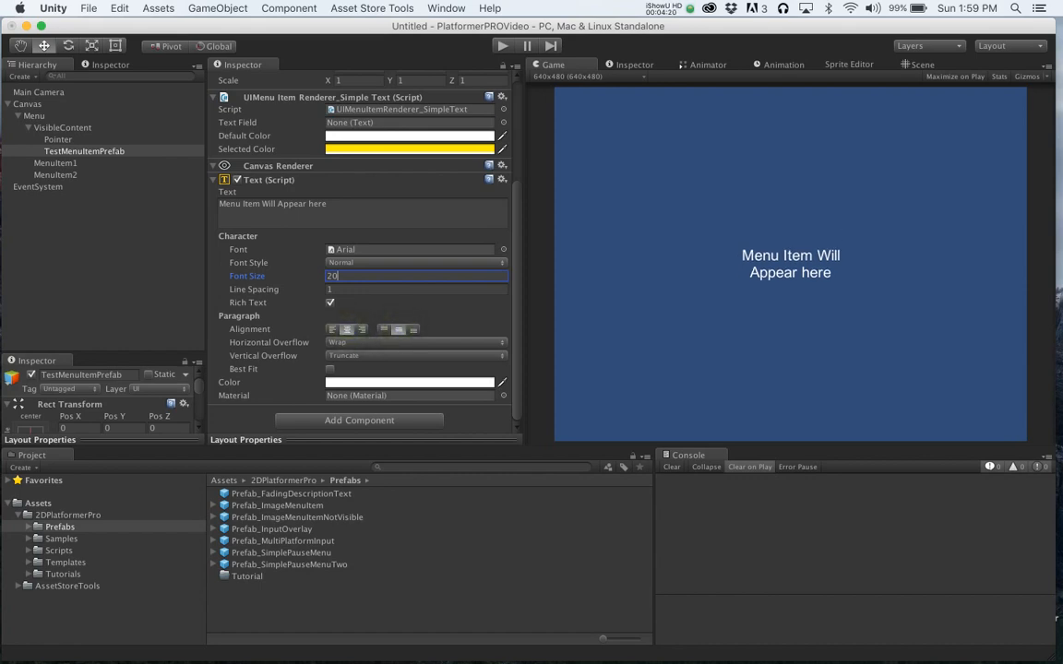
- Frame TestMenuItemPrefab in the Scene view and set its height to 120
{"action": "left_click", "coordinate": [921, 65]}
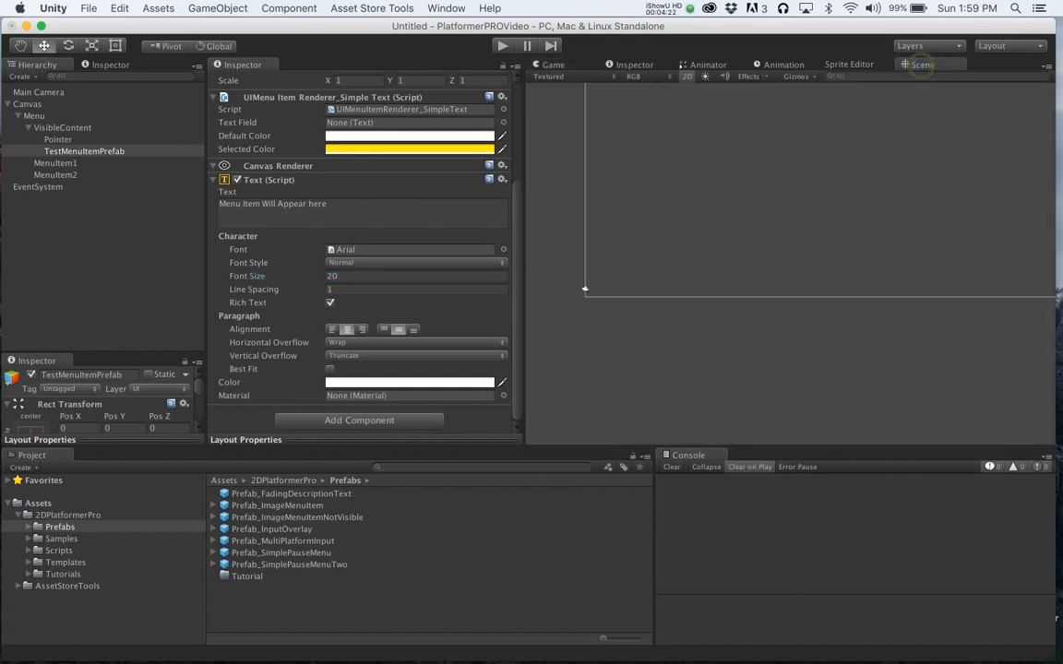
{"action": "key", "text": "f"}
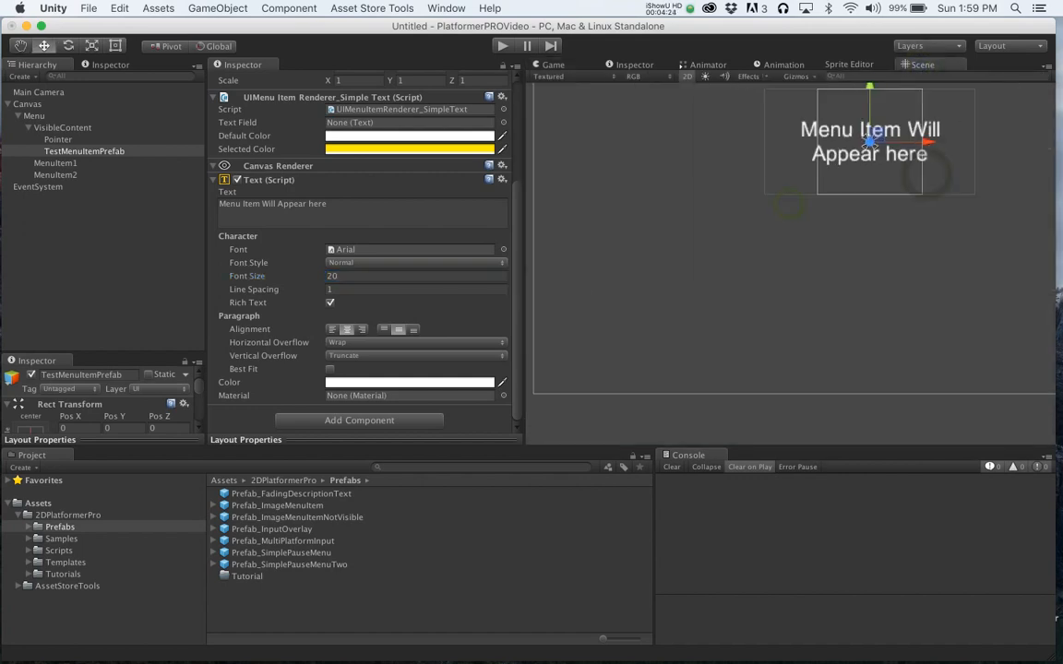
{"action": "key", "text": "w"}
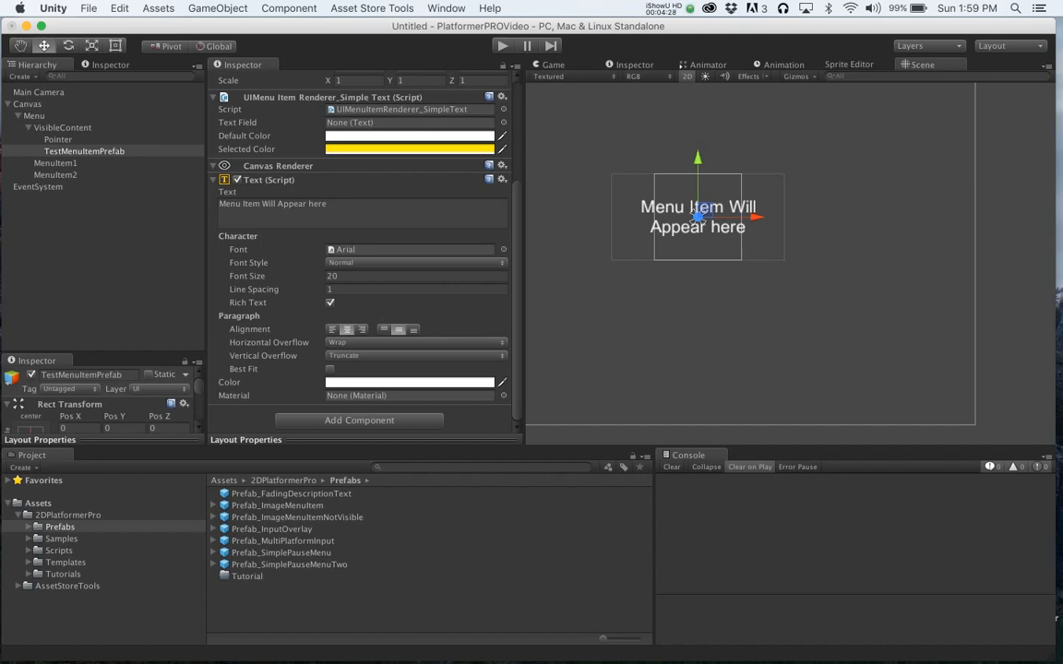
{"action": "scroll", "coordinate": [360, 249], "scroll_direction": "up", "scroll_amount": 5}
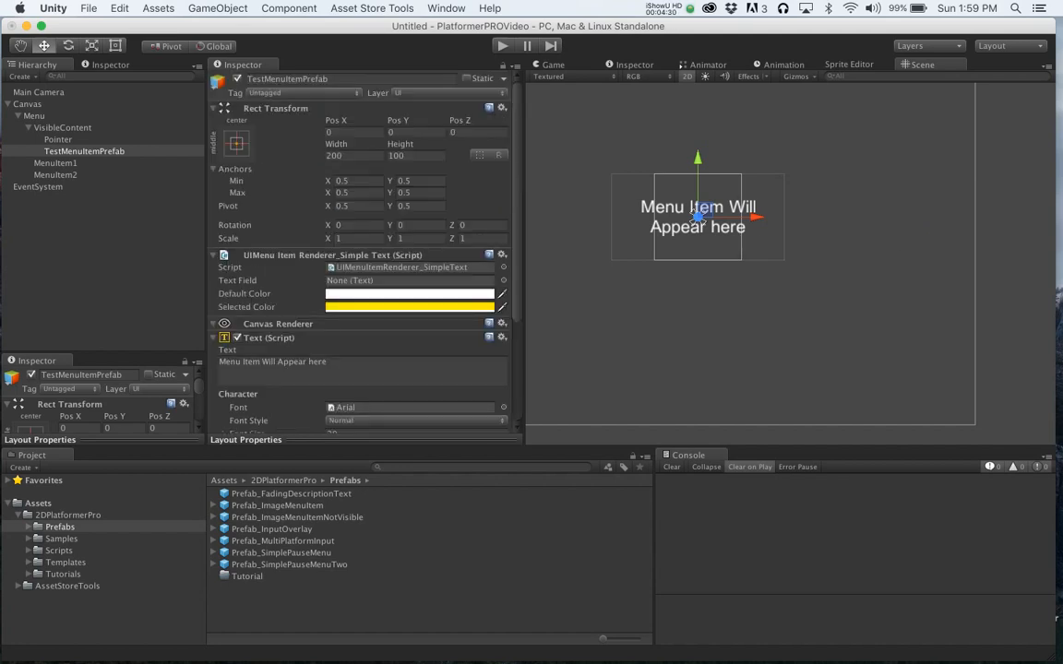
{"action": "left_click", "coordinate": [406, 155]}
{"action": "type", "text": "120"}
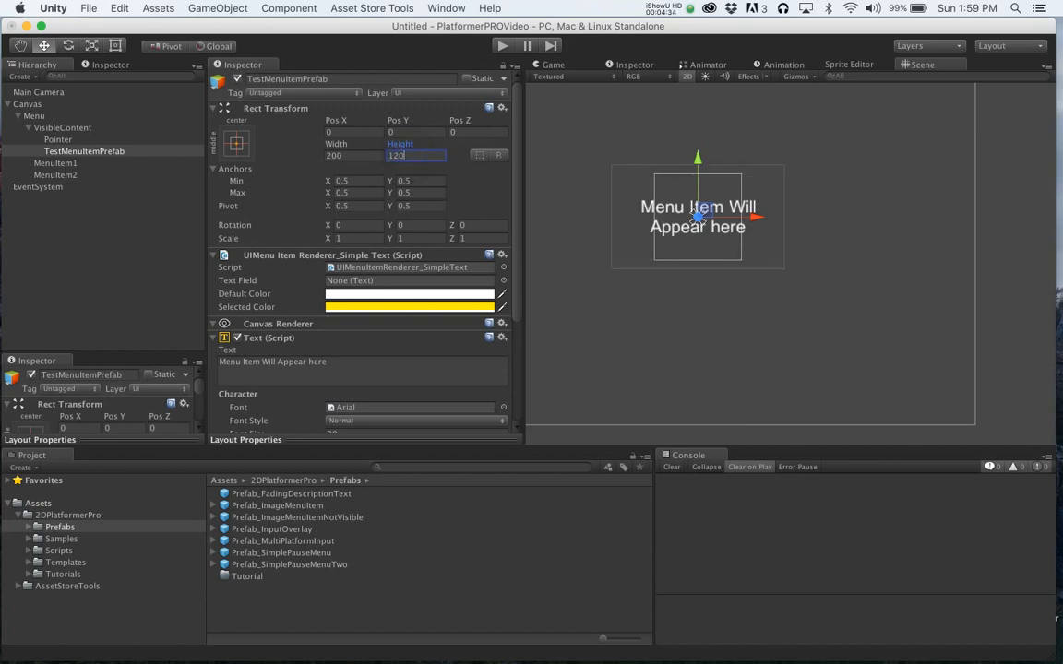
- Set TestMenuItemPrefab's height to 40 and its width to 300
{"action": "key", "text": "BackSpace"}
{"action": "key", "text": "BackSpace"}
{"action": "key", "text": "BackSpace"}
{"action": "type", "text": "200"}
{"action": "key", "text": "BackSpace"}
{"action": "key", "text": "BackSpace"}
{"action": "key", "text": "BackSpace"}
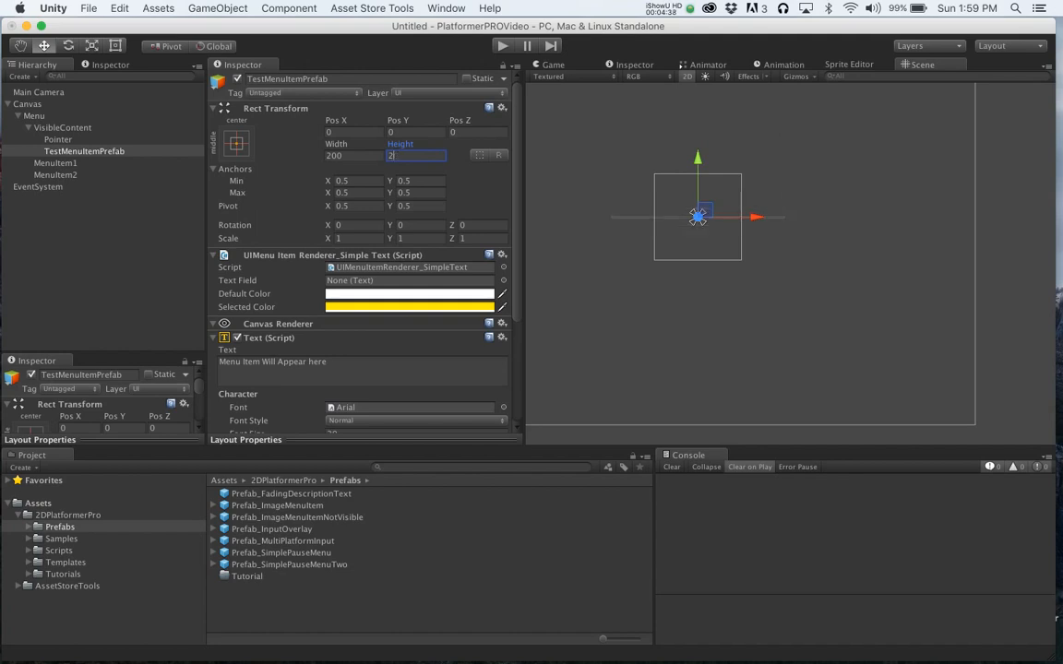
{"action": "type", "text": "100"}
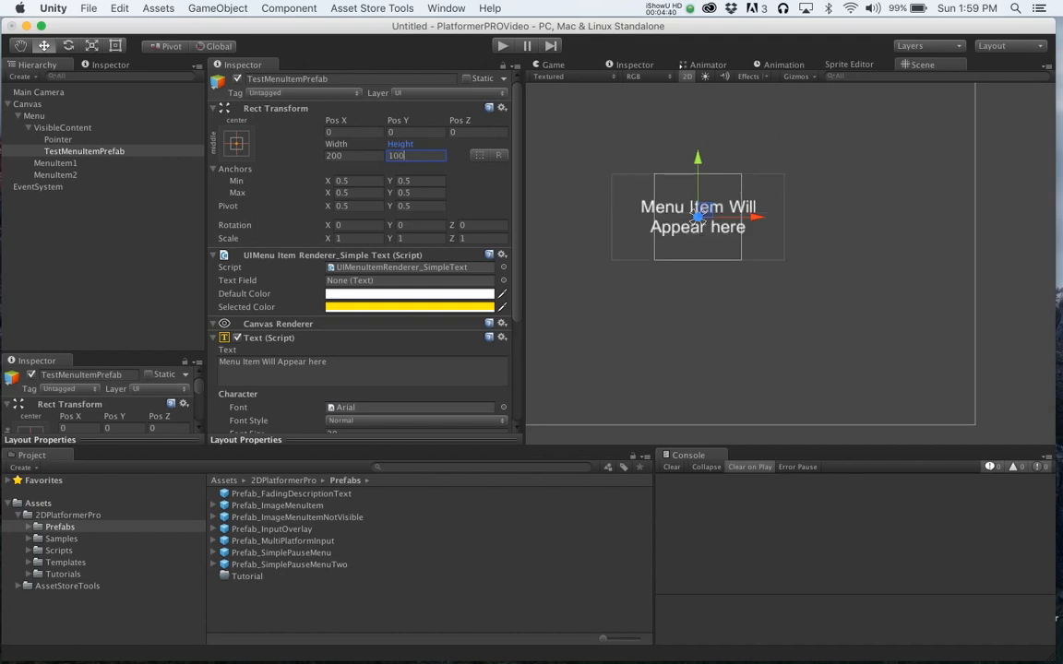
{"action": "key", "text": "BackSpace"}
{"action": "key", "text": "BackSpace"}
{"action": "key", "text": "BackSpace"}
{"action": "type", "text": "60"}
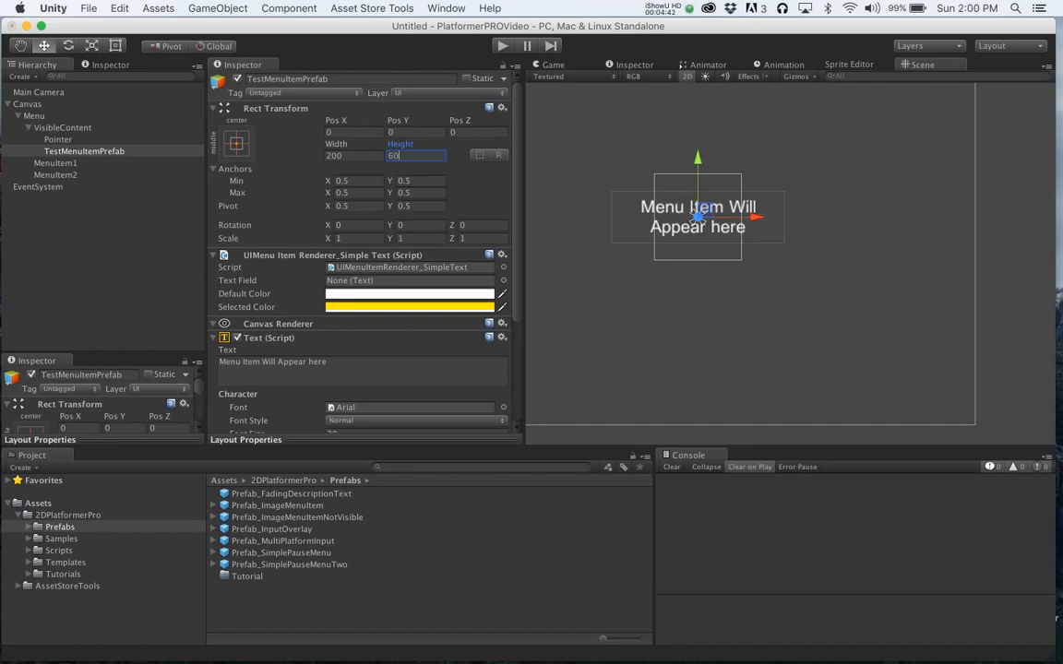
{"action": "key", "text": "BackSpace"}
{"action": "key", "text": "BackSpace"}
{"action": "type", "text": "40"}
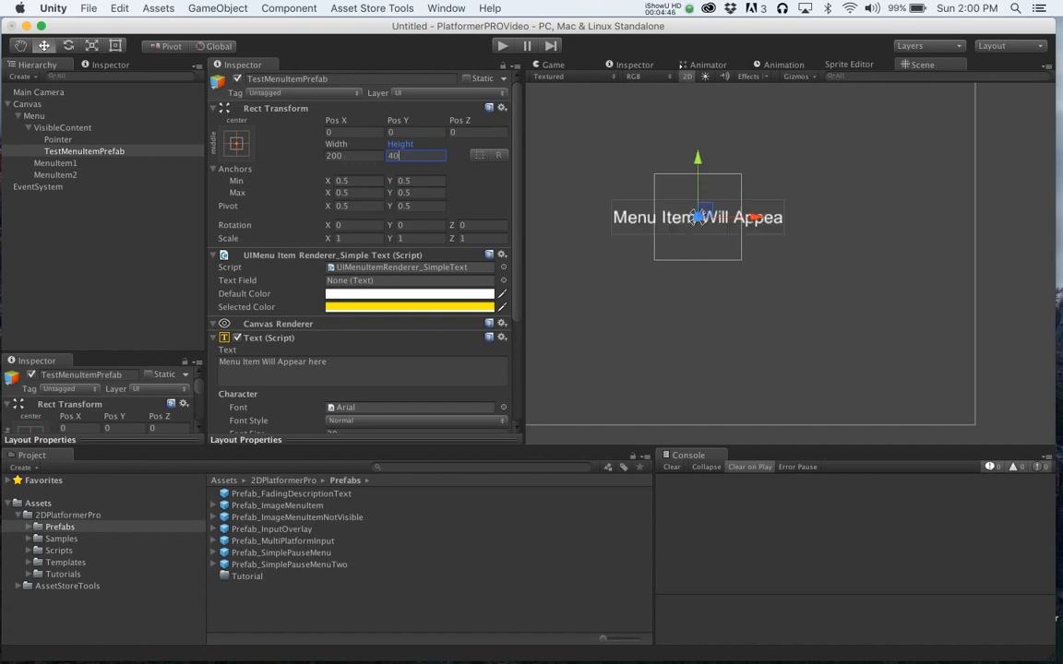
{"action": "key", "text": "shift+Tab"}
{"action": "type", "text": "300"}
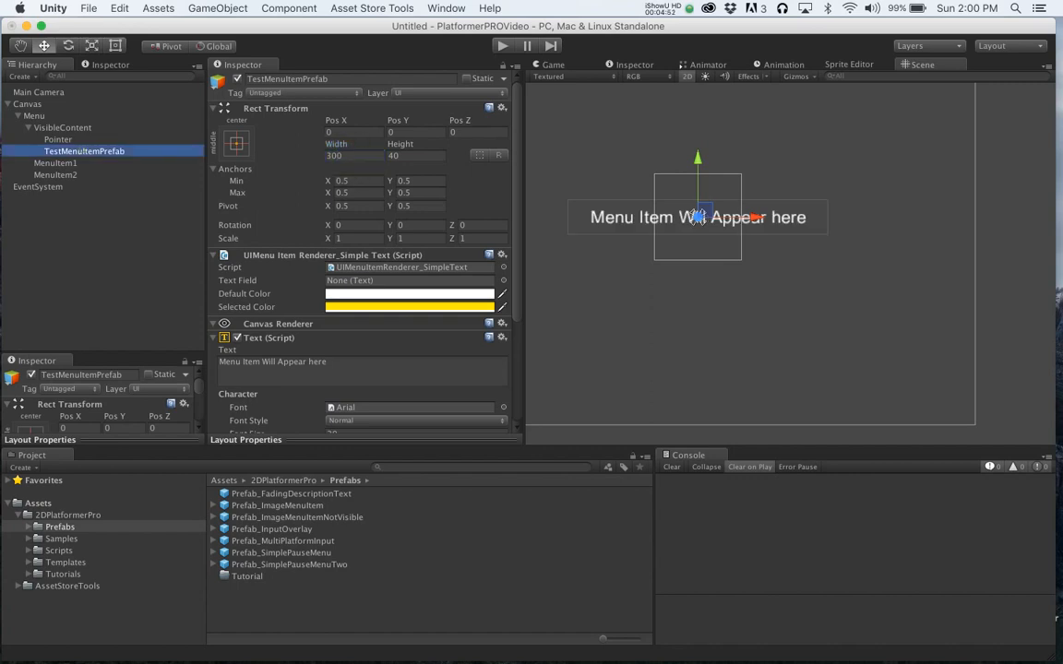
- Assign TestMenuItemPrefab as the Menu's Menu Item Prefab and move it out of the Canvas to the hierarchy root
{"action": "left_click", "coordinate": [34, 115]}
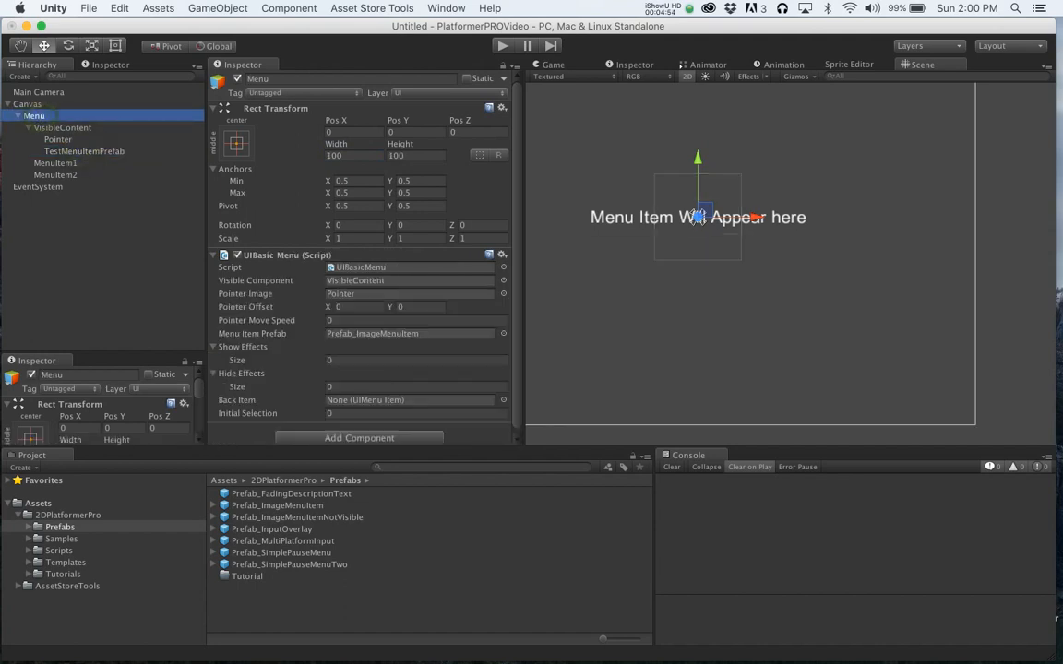
{"action": "left_click_drag", "start_coordinate": [79, 150], "coordinate": [410, 333]}
{"action": "left_click_drag", "start_coordinate": [92, 150], "coordinate": [90, 99]}
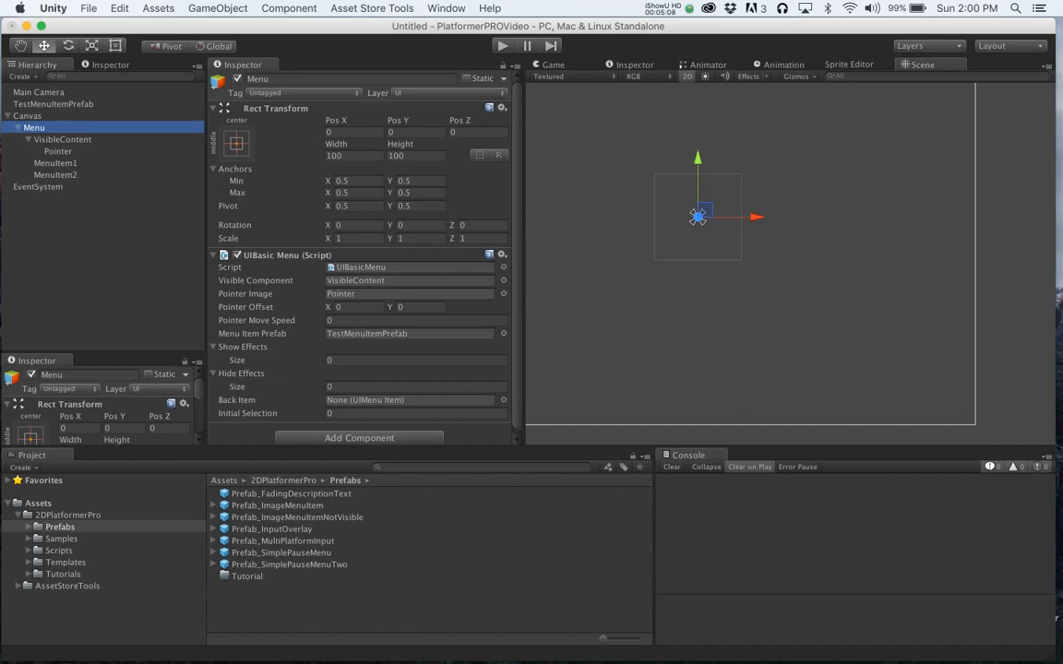
- Test the menu in Play mode, then assign TestMenuItemPrefab's Text component to its Text Field
{"action": "left_click", "coordinate": [503, 43]}
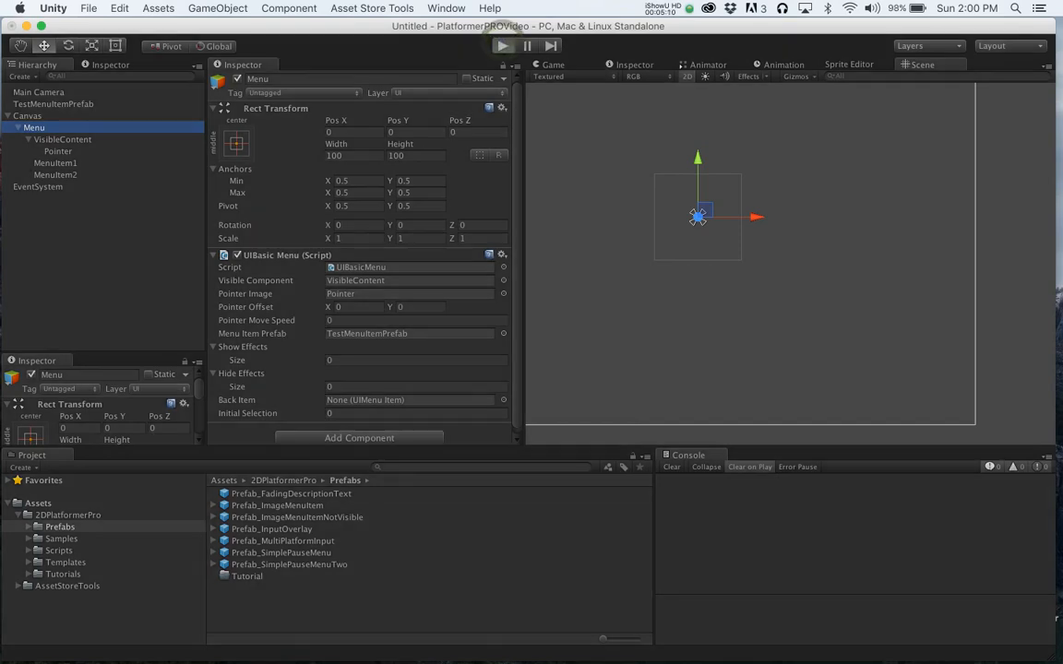
{"action": "left_click", "coordinate": [502, 44]}
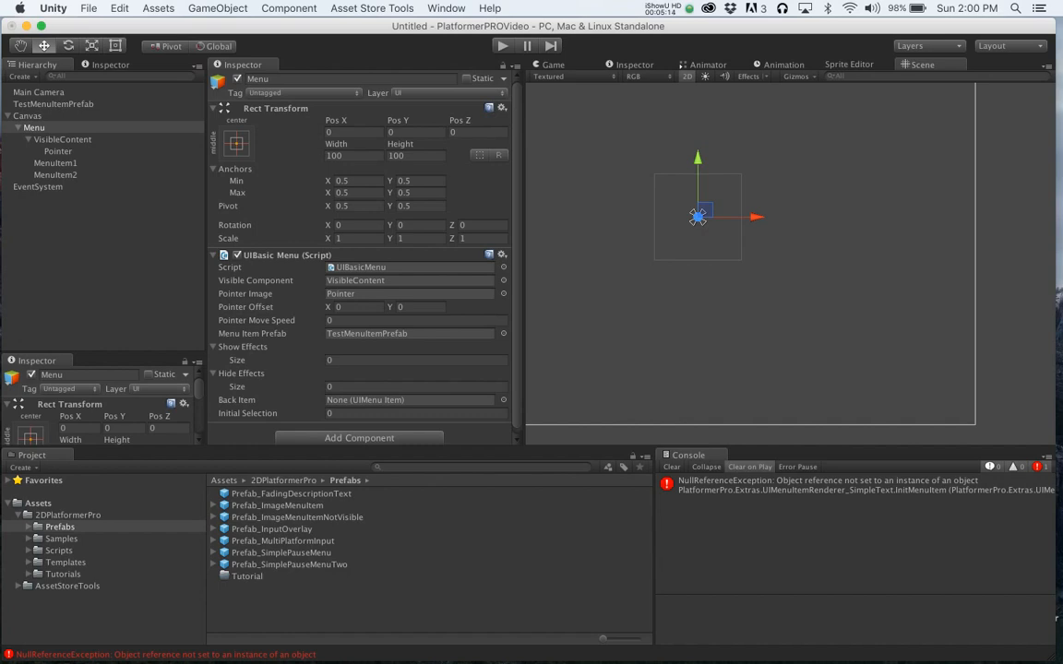
{"action": "left_click", "coordinate": [54, 103]}
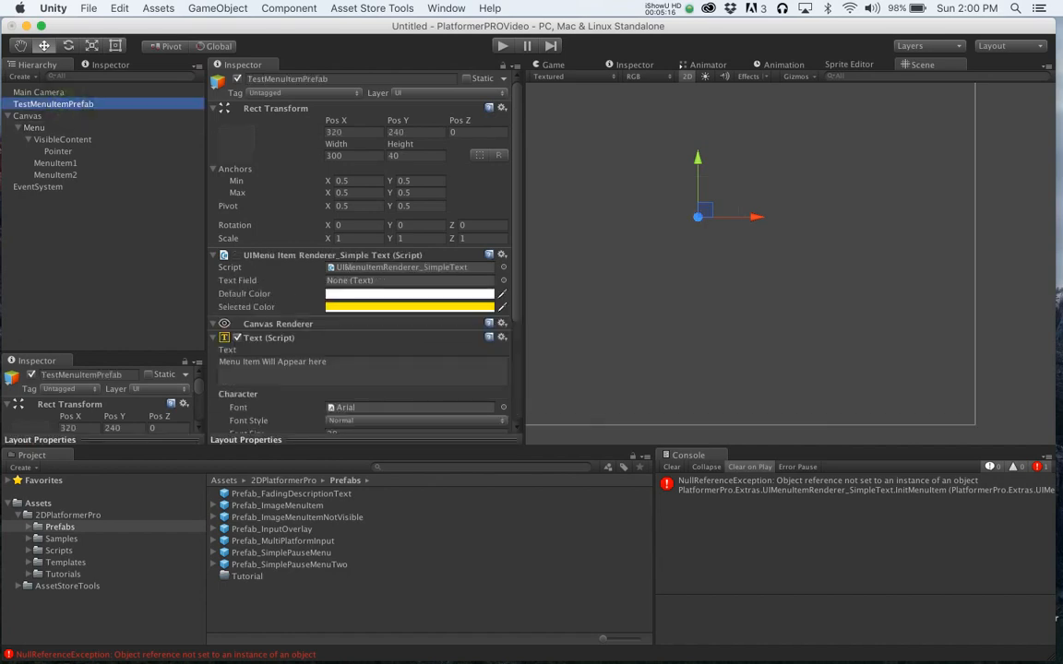
{"action": "left_click", "coordinate": [243, 308]}
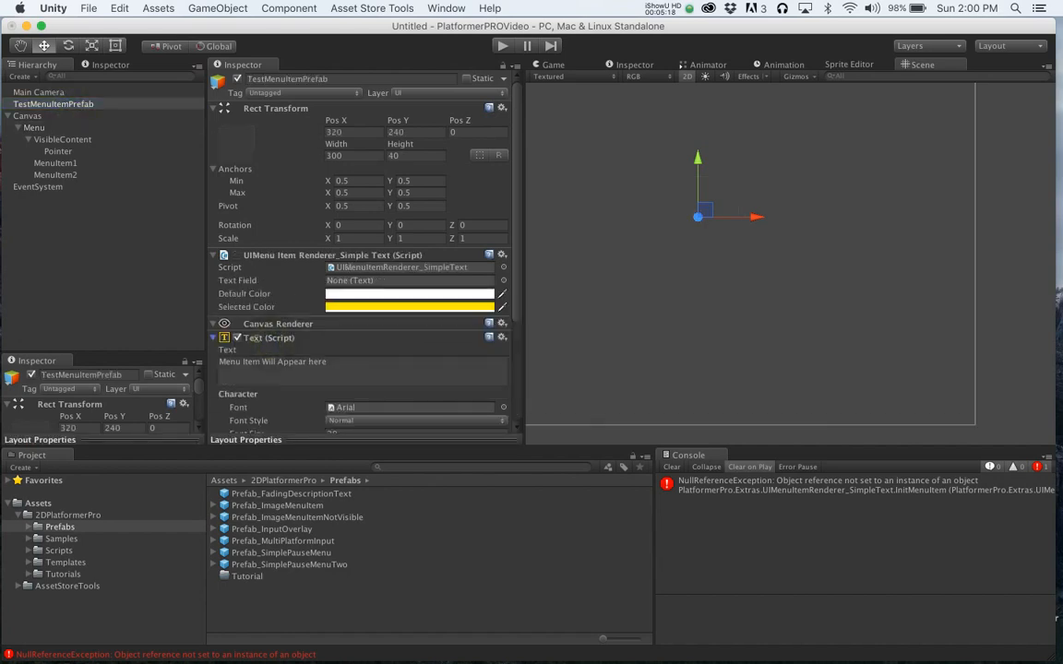
{"action": "left_click_drag", "start_coordinate": [251, 338], "coordinate": [406, 281]}
- Run the scene in Play mode and move the selection up and down between the two menu options
{"action": "left_click", "coordinate": [501, 45]}
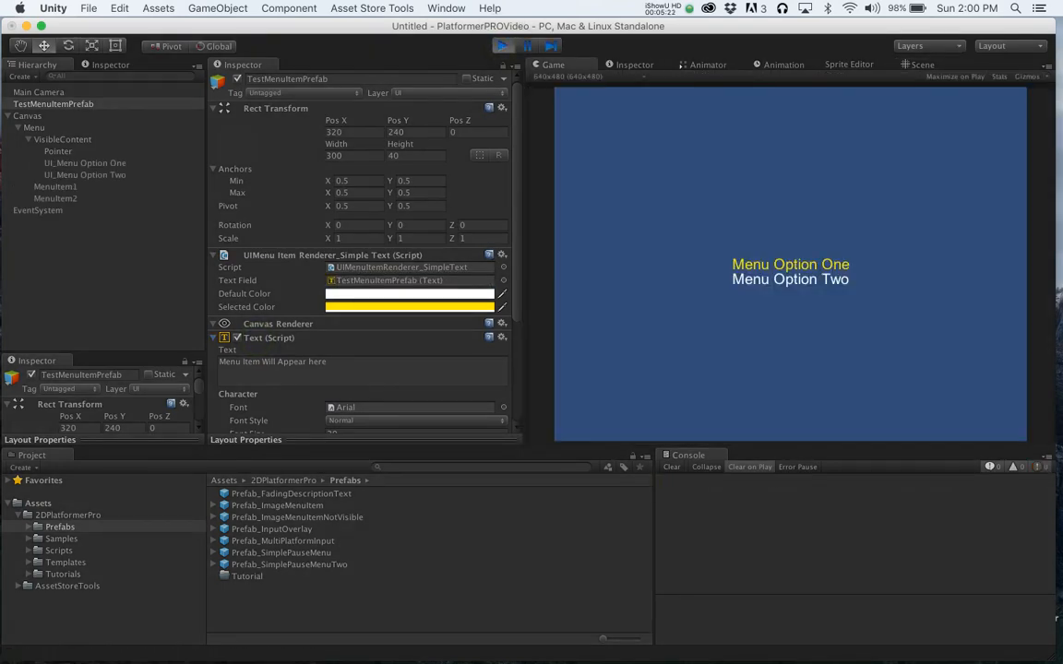
{"action": "key", "text": "Down"}
{"action": "key", "text": "Up"}
{"action": "key", "text": "Down"}
{"action": "key", "text": "Up"}
{"action": "key", "text": "Down"}
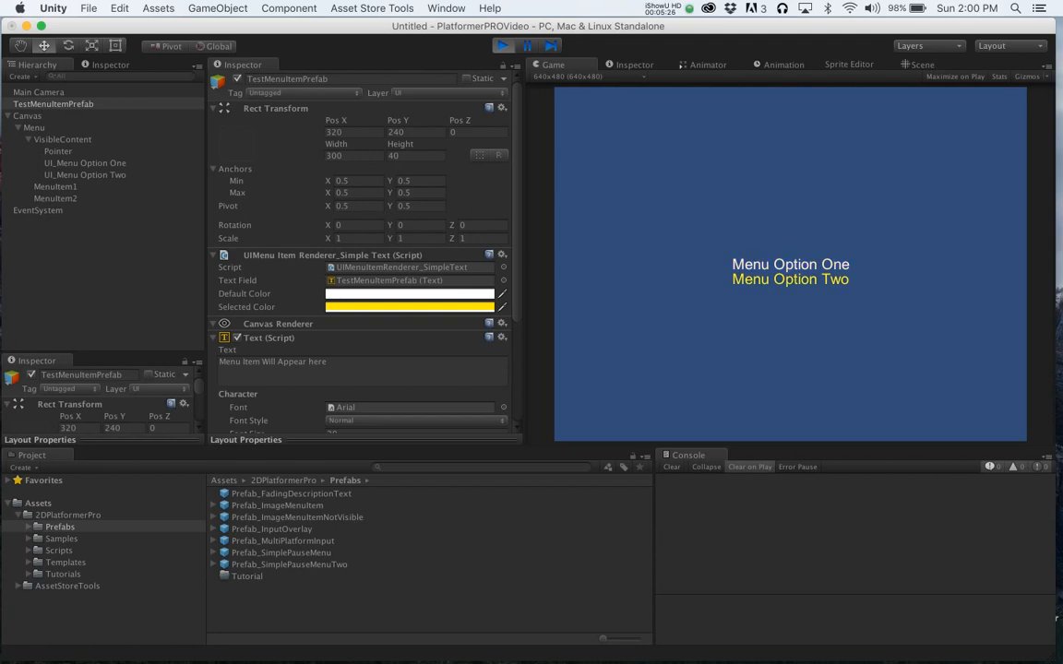
{"action": "key", "text": "Up"}
{"action": "key", "text": "Down"}
{"action": "left_click", "coordinate": [500, 46]}
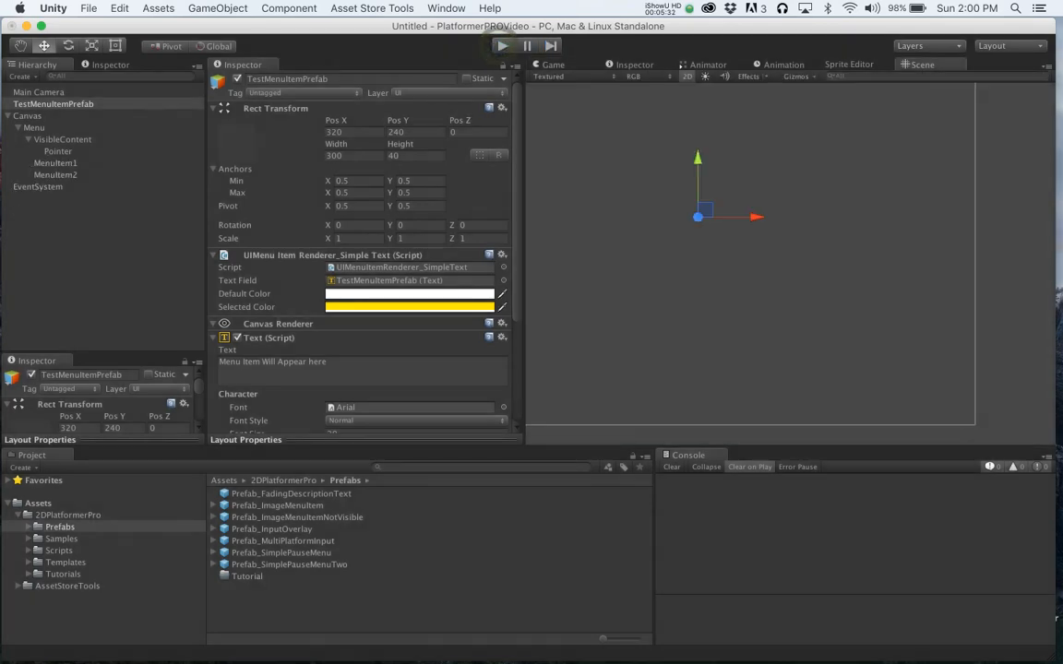
- Set MenuItem1's action to LOAD_SCENE with the supporting string Test Scene 1
{"action": "left_click", "coordinate": [55, 163]}
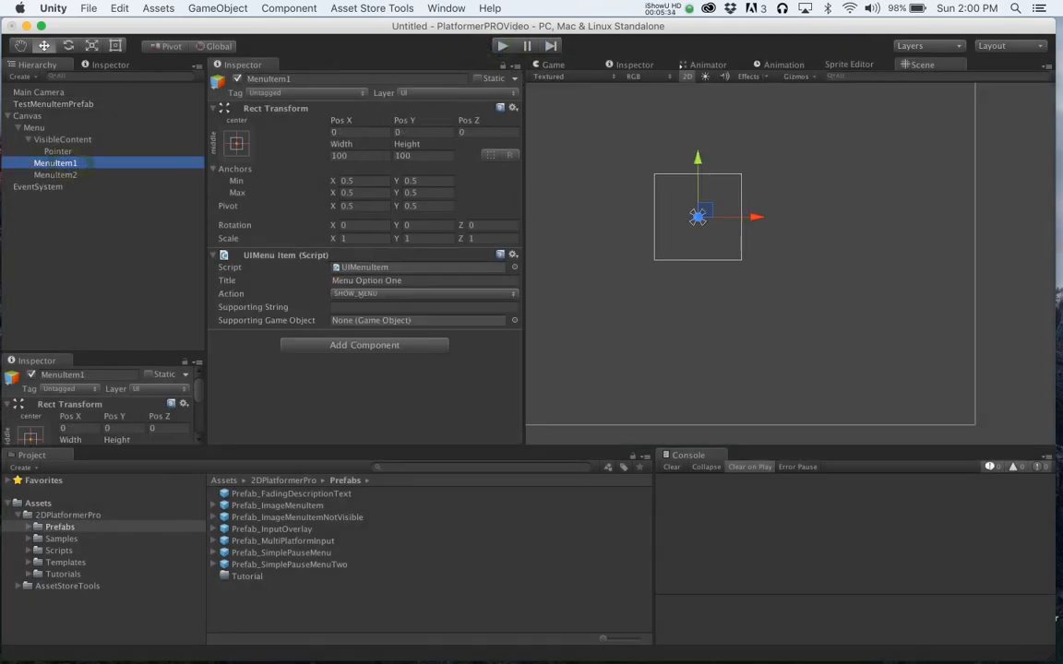
{"action": "left_click", "coordinate": [359, 293]}
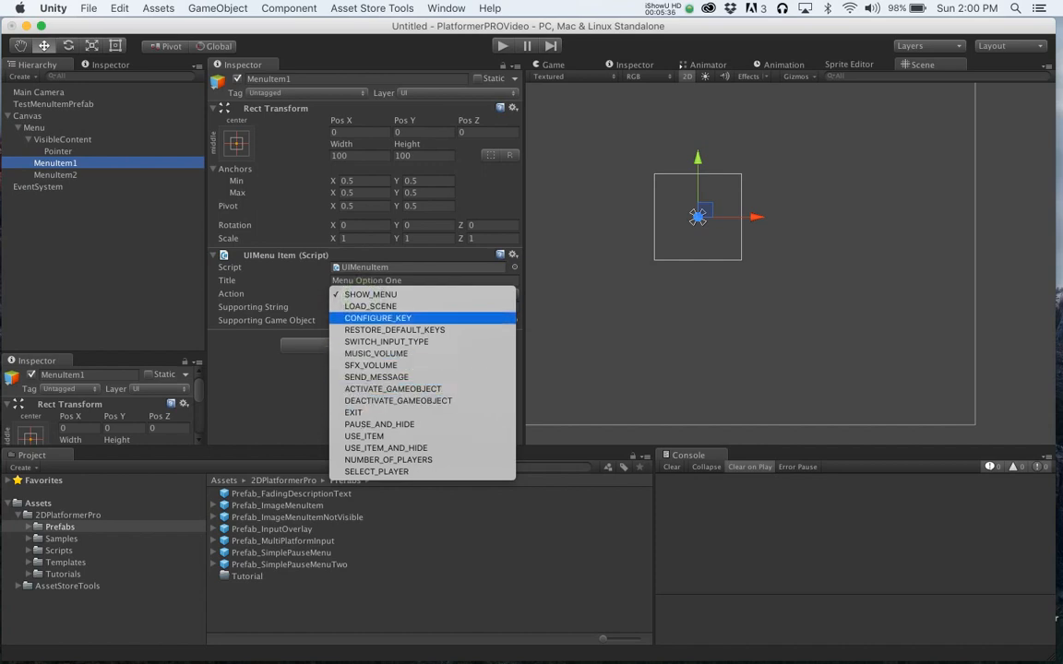
{"action": "left_click", "coordinate": [370, 306]}
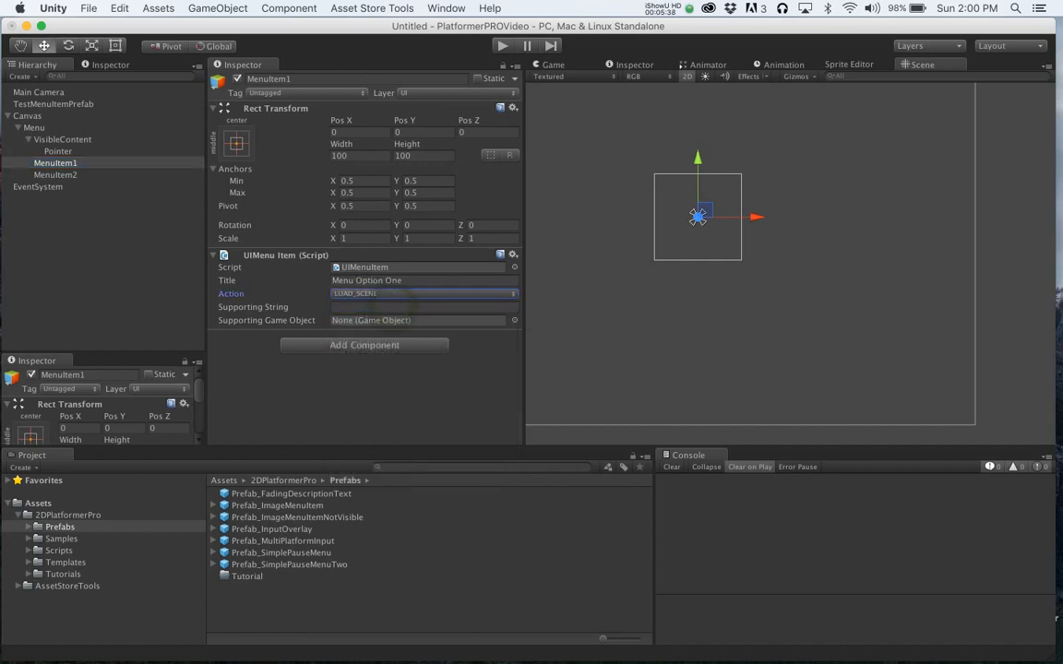
{"action": "left_click", "coordinate": [355, 307]}
{"action": "type", "text": "T"}
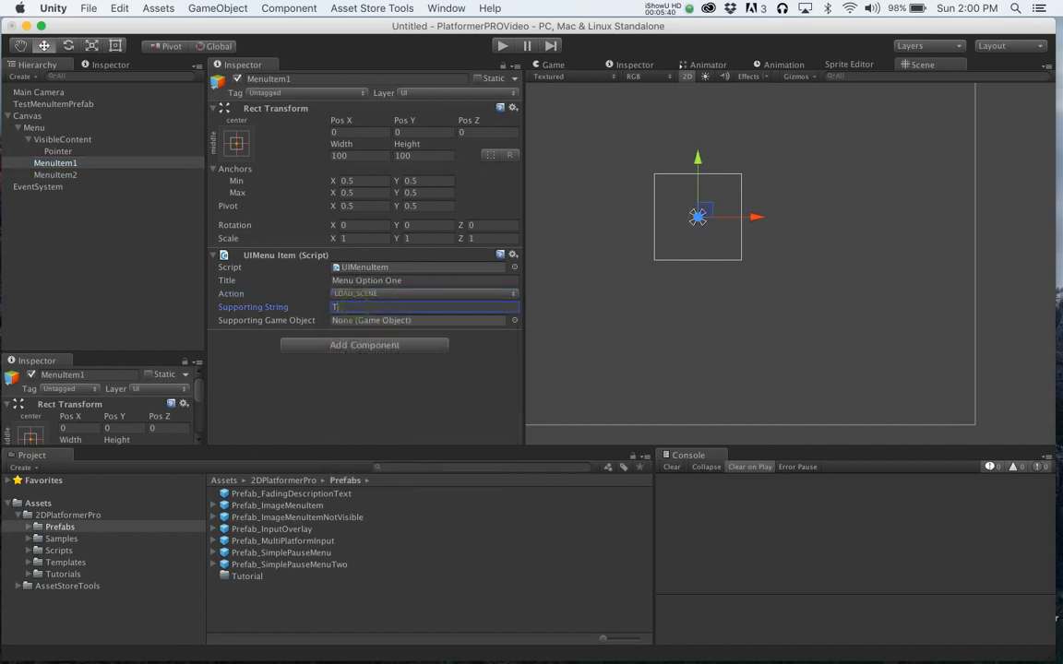
{"action": "type", "text": "est Scene 1"}
{"action": "key", "text": "Return"}
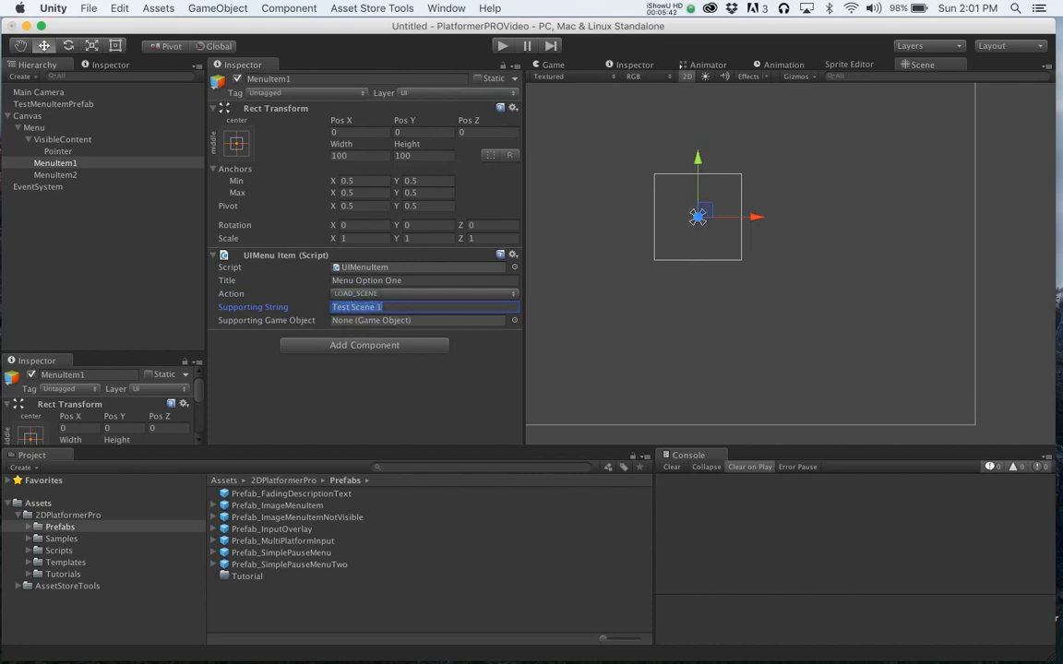
- Set MenuItem2's action to LOAD_SCENE with the supporting string Test Scene 2
{"action": "left_click", "coordinate": [55, 174]}
{"action": "left_click", "coordinate": [339, 293]}
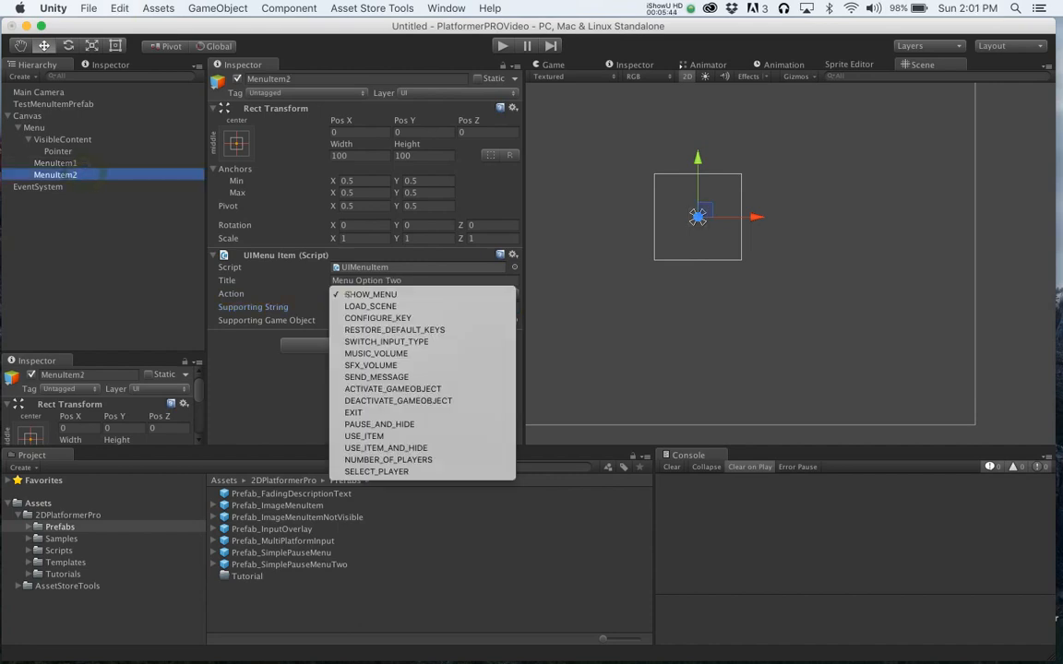
{"action": "left_click", "coordinate": [370, 305]}
{"action": "left_click", "coordinate": [361, 307]}
{"action": "type", "text": "Test Scene 2"}
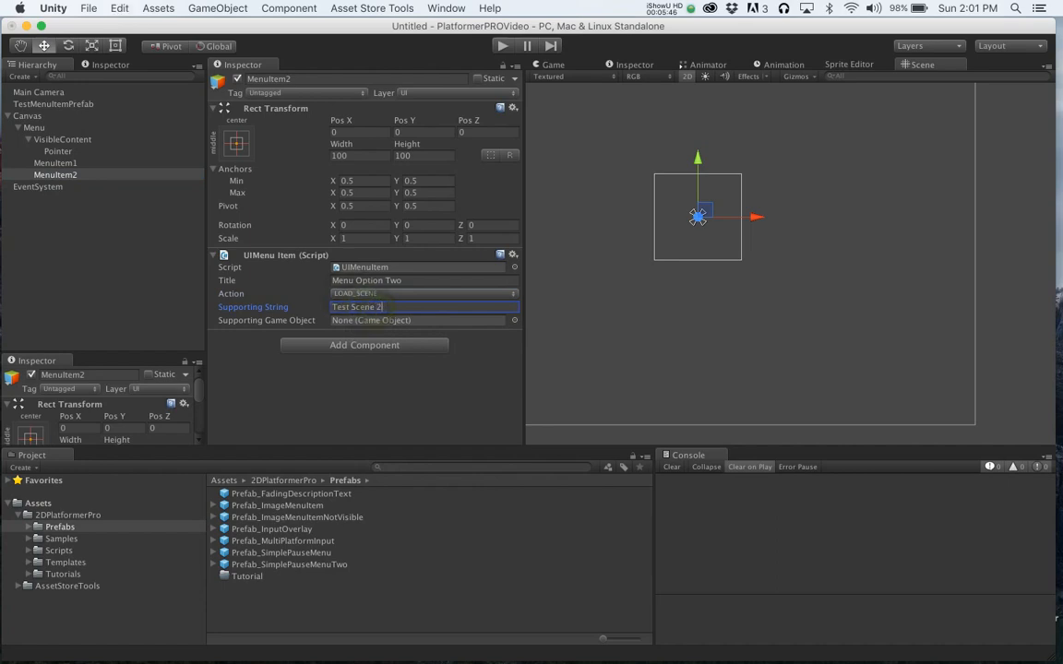
{"action": "key", "text": "super+s"}
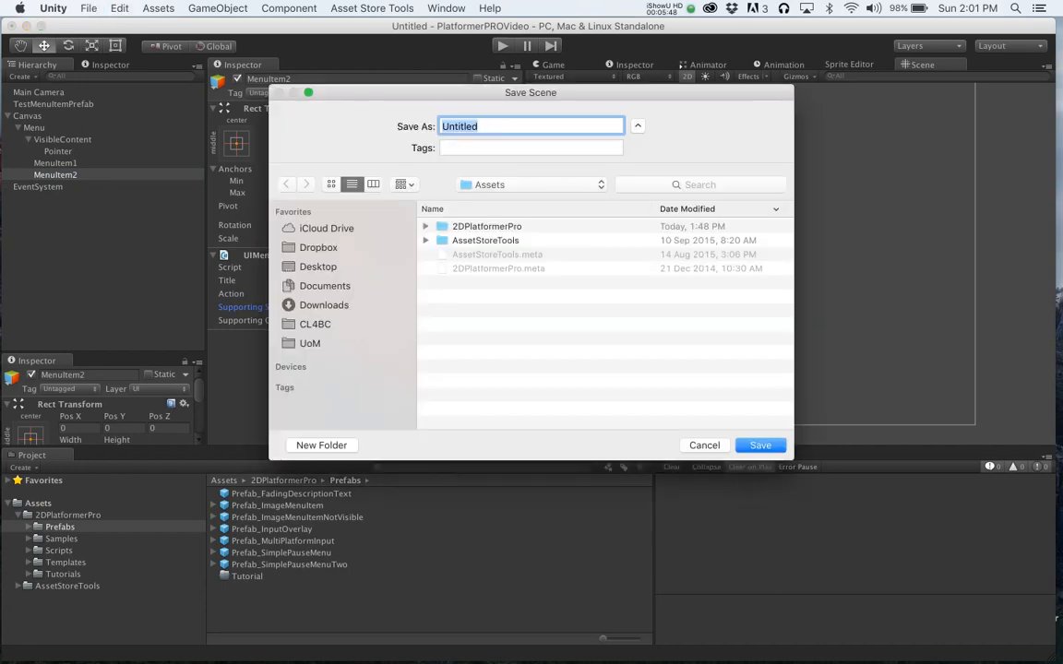
{"action": "left_click", "coordinate": [703, 445]}
- Test both menu options in Play mode and inspect the resulting console errors
{"action": "left_click", "coordinate": [502, 45]}
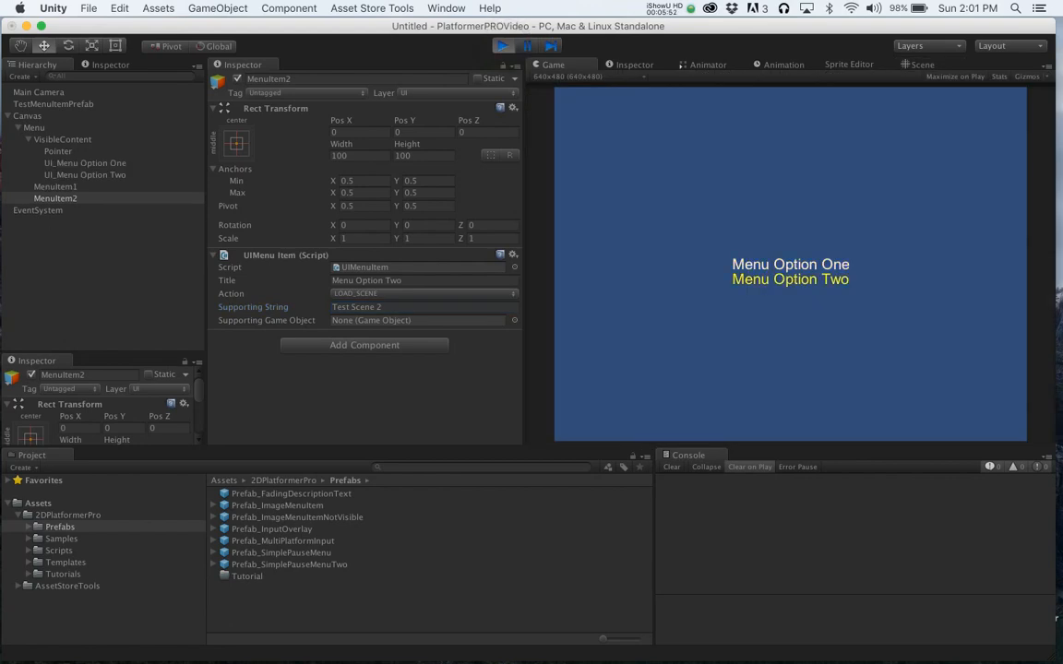
{"action": "key", "text": "Return"}
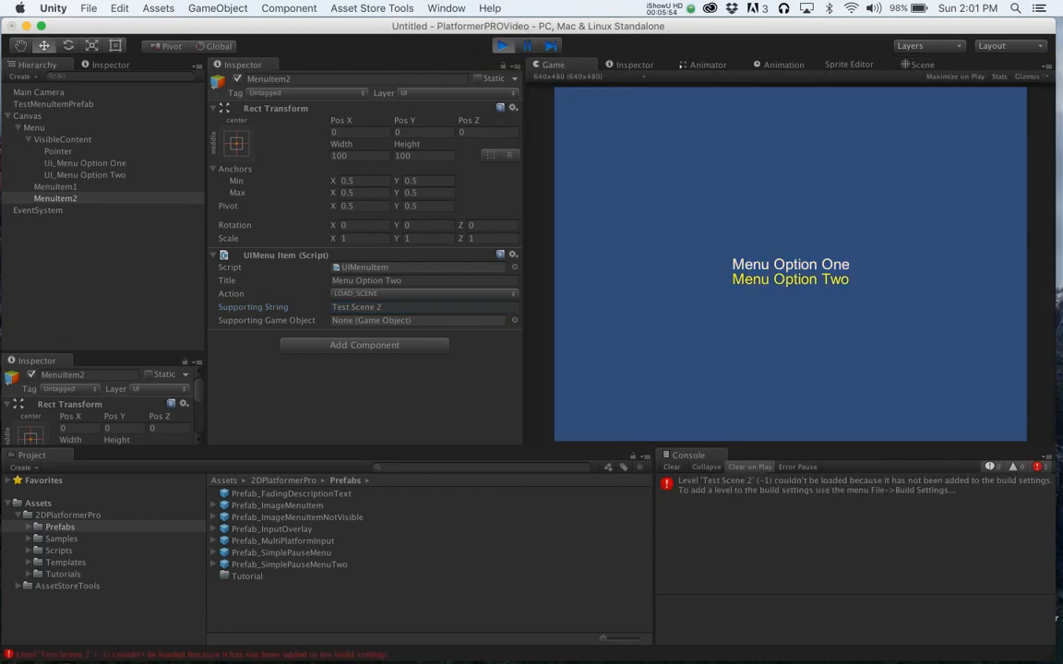
{"action": "left_click", "coordinate": [763, 491]}
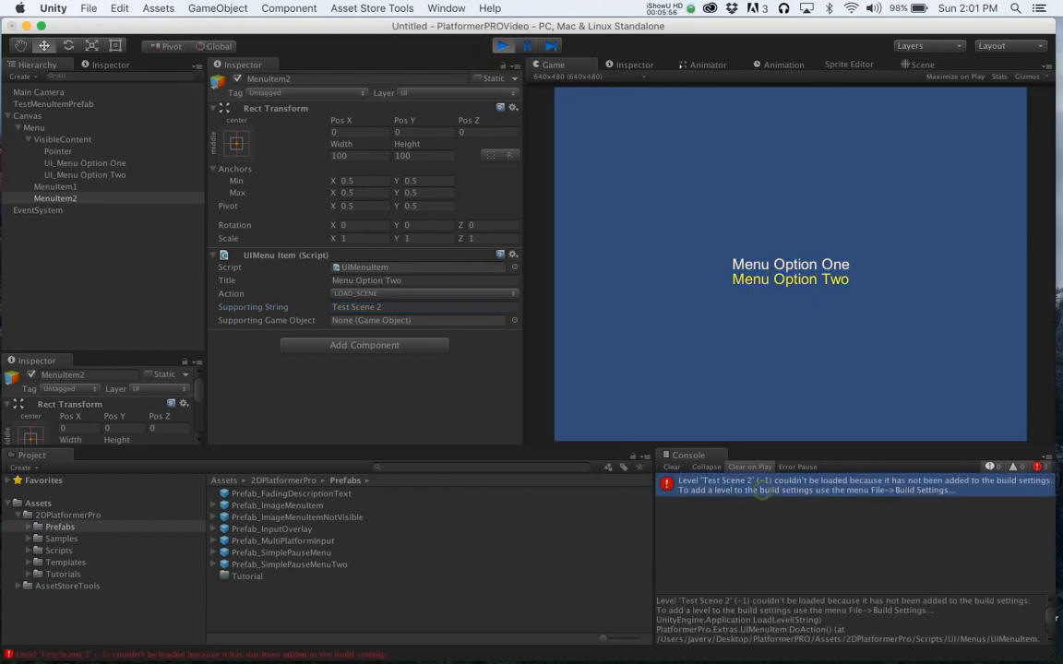
{"action": "key", "text": "Up"}
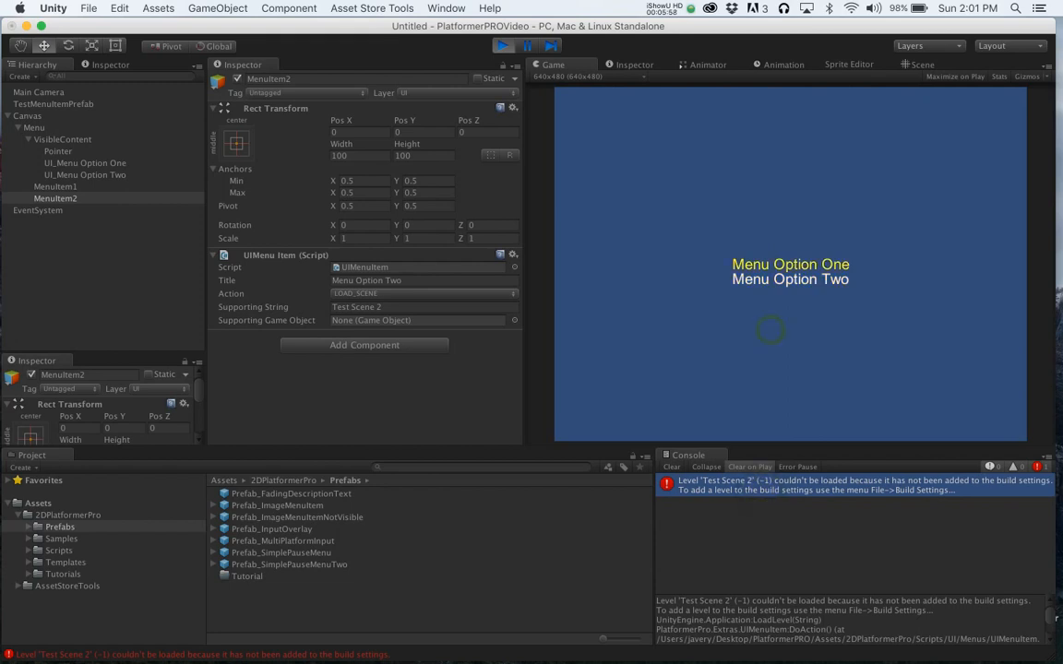
{"action": "key", "text": "Return"}
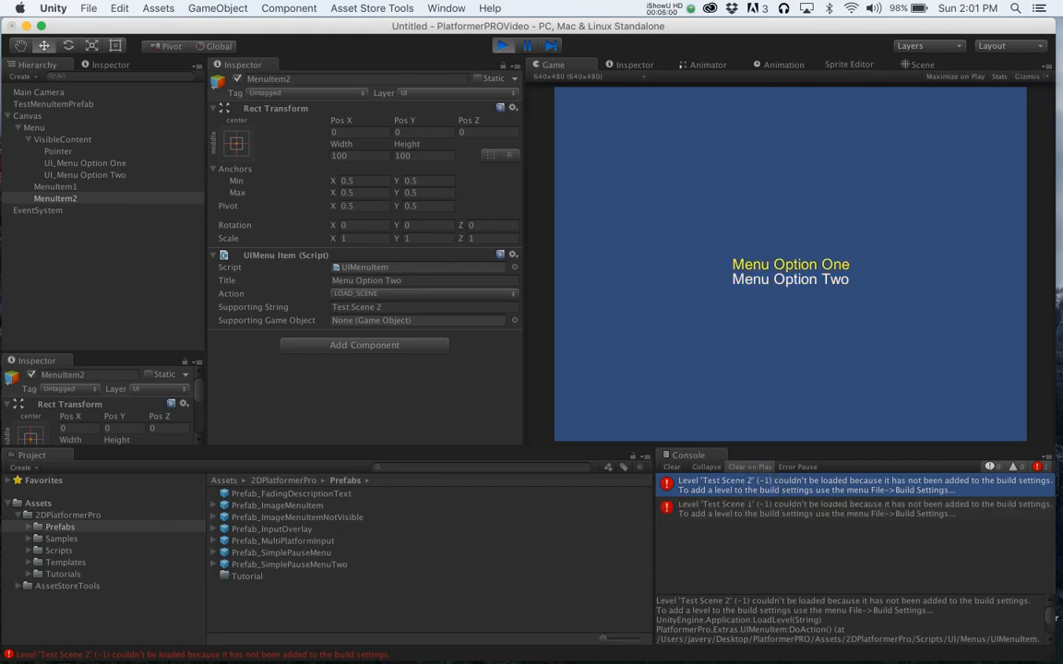
{"action": "left_click", "coordinate": [503, 45]}
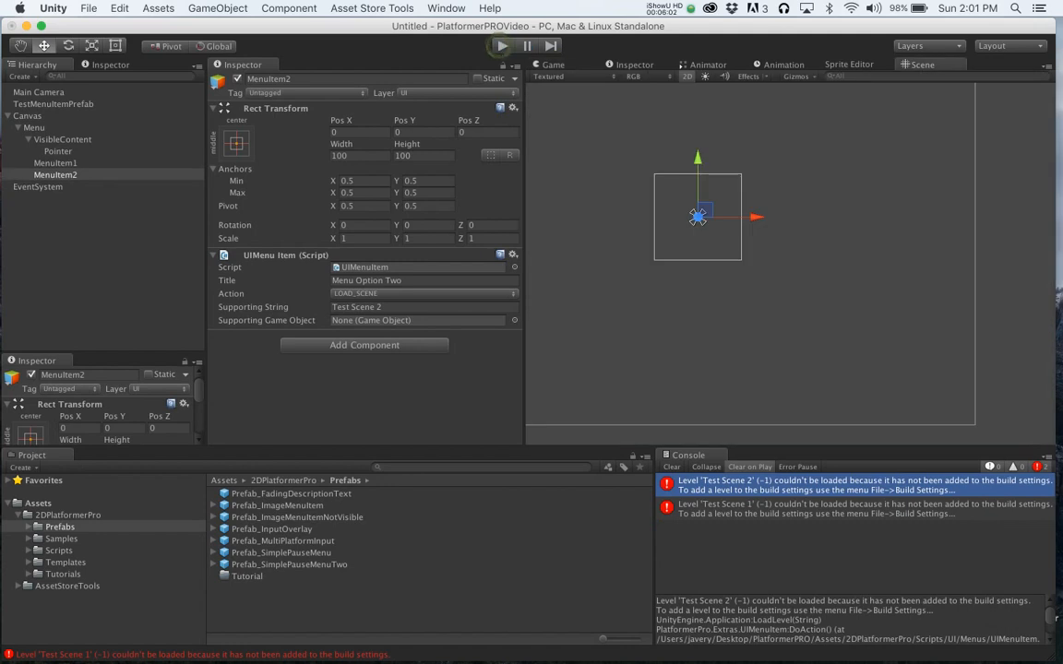
- Add a Text component to the Pointer and set its text to >
{"action": "left_click", "coordinate": [63, 151]}
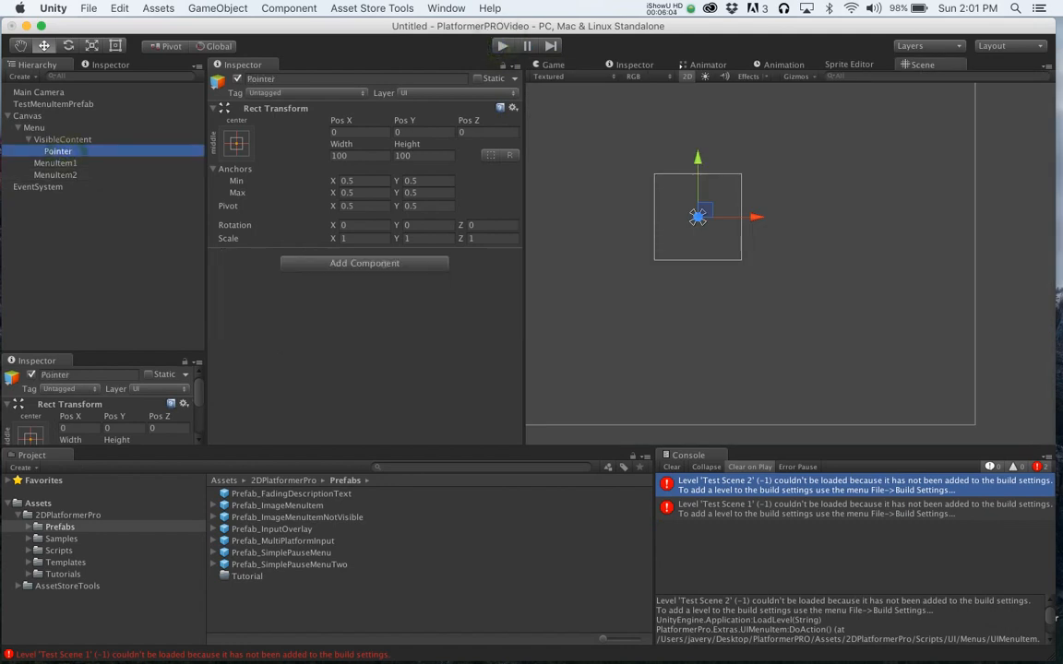
{"action": "left_click", "coordinate": [364, 263]}
{"action": "type", "text": "Text"}
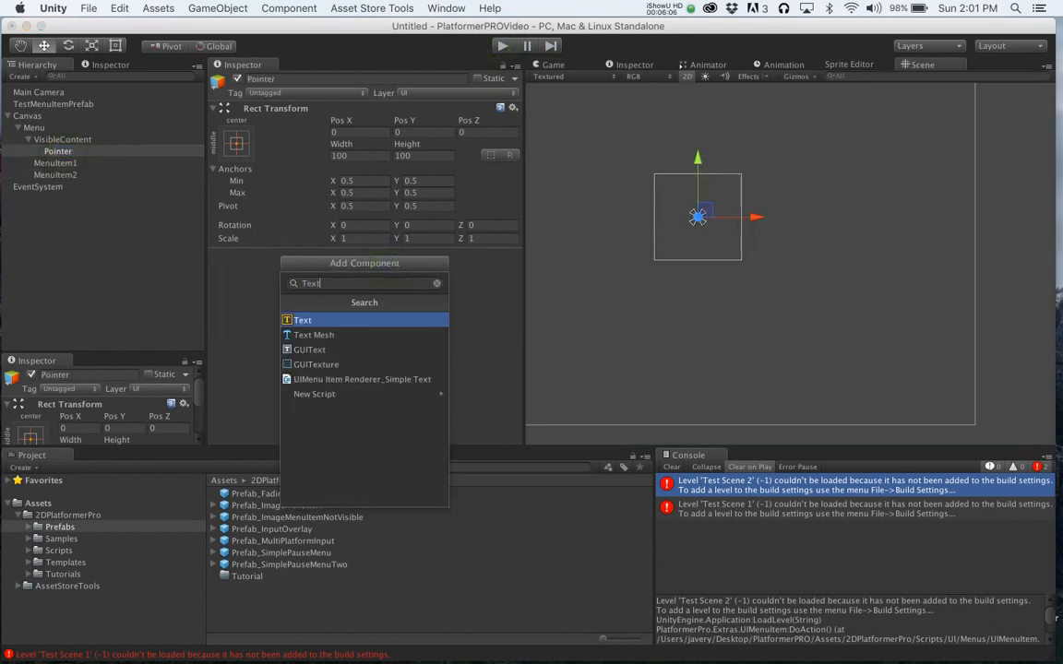
{"action": "key", "text": "Return"}
{"action": "left_click", "coordinate": [309, 299]}
{"action": "type", "text": ">"}
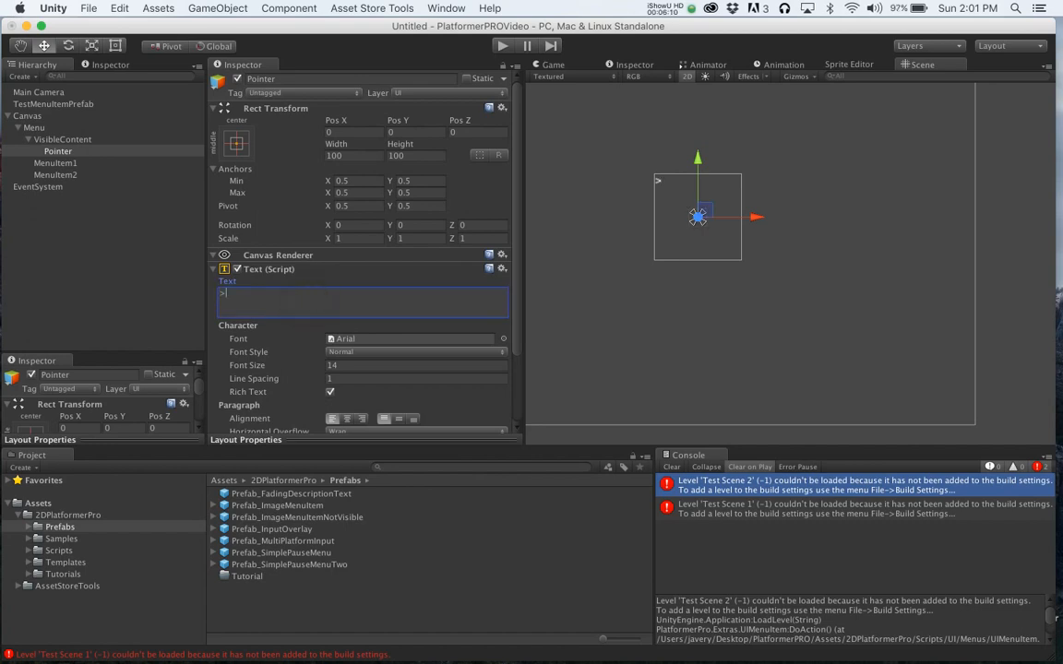
- Set the pointer text's vertical alignment to middle
{"action": "scroll", "coordinate": [361, 259], "scroll_direction": "down", "scroll_amount": 2}
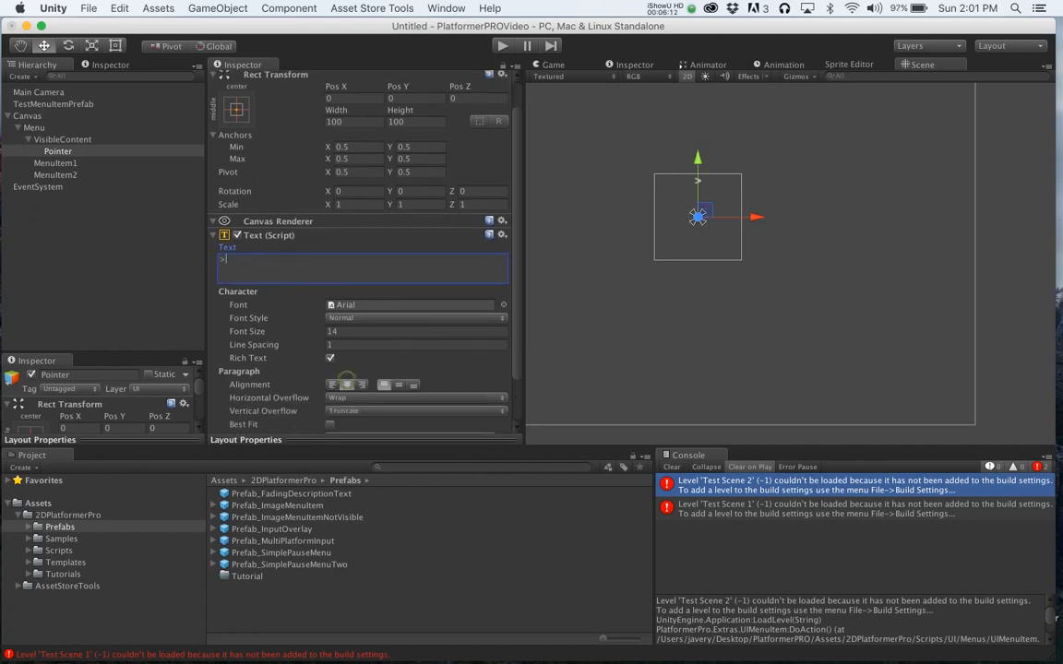
{"action": "left_click", "coordinate": [397, 384]}
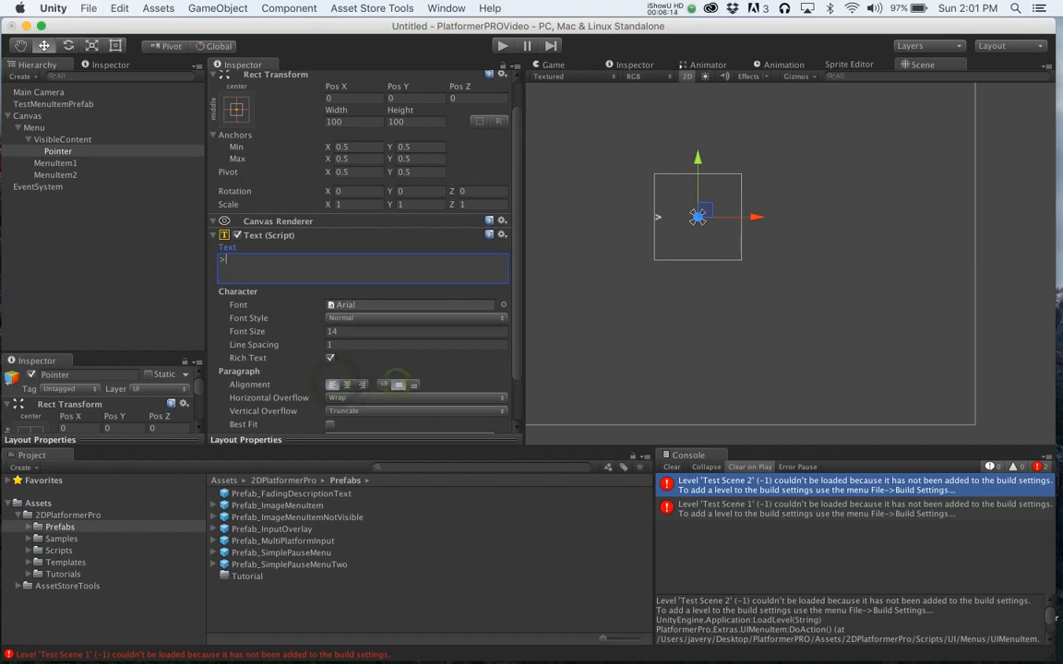
{"action": "key", "text": "super+s"}
{"action": "left_click", "coordinate": [704, 444]}
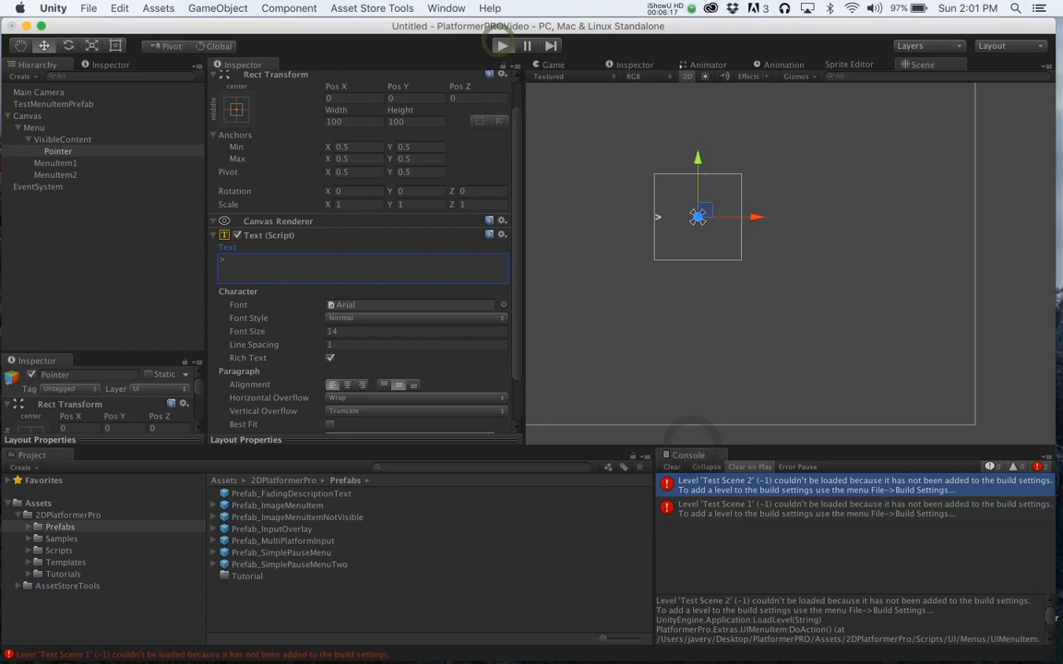
- Test moving the text pointer between the menu options in Play mode
{"action": "left_click", "coordinate": [501, 45]}
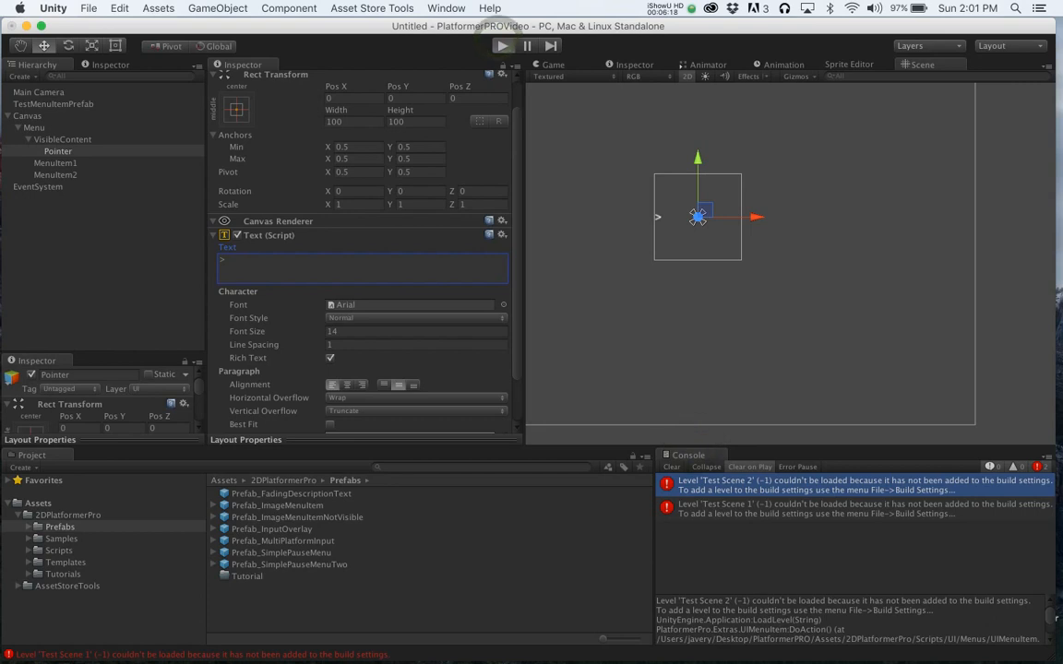
{"action": "key", "text": "Down"}
{"action": "key", "text": "Up"}
{"action": "key", "text": "Down"}
{"action": "key", "text": "Up"}
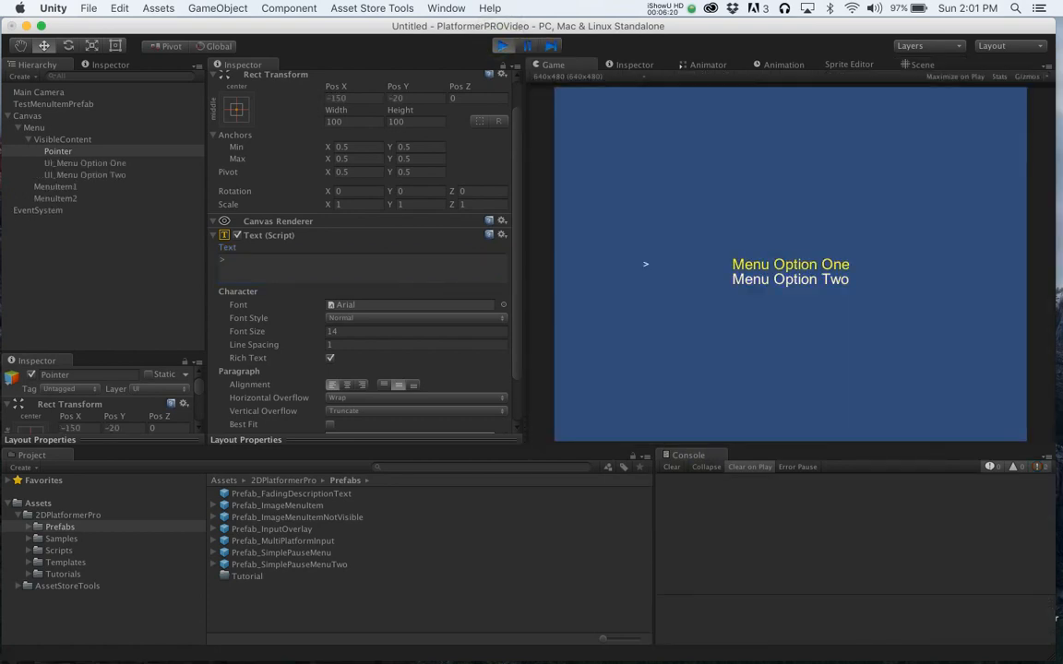
{"action": "key", "text": "Down"}
{"action": "key", "text": "Up"}
{"action": "key", "text": "Down"}
{"action": "key", "text": "Up"}
{"action": "left_click", "coordinate": [501, 45]}
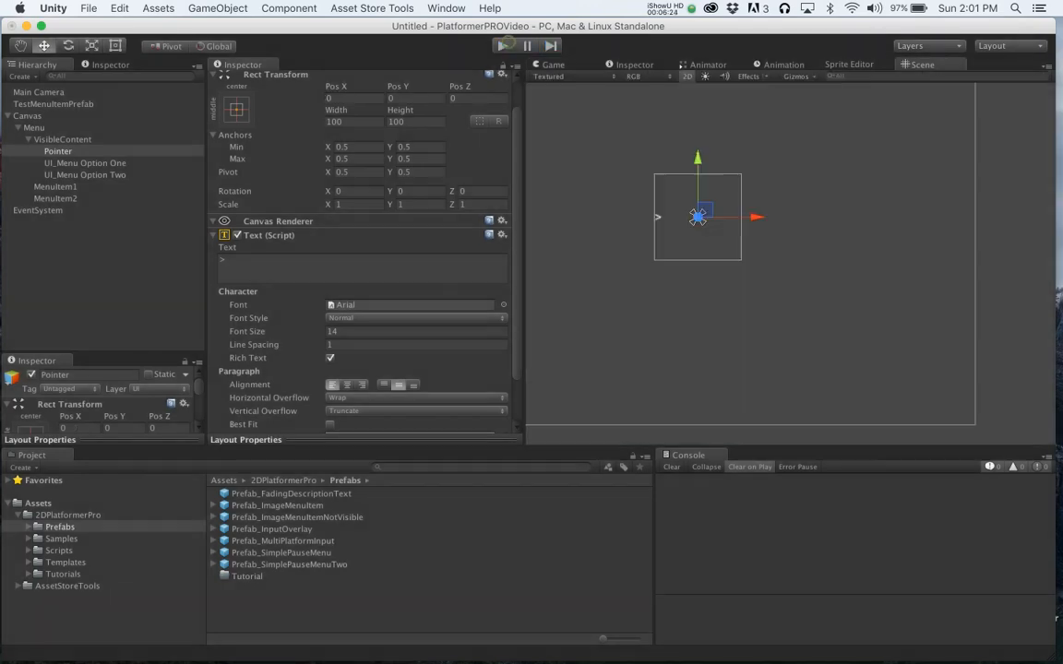
- Set the Menu's pointer X offset to 40 and preview it in Play mode
{"action": "left_click", "coordinate": [32, 127]}
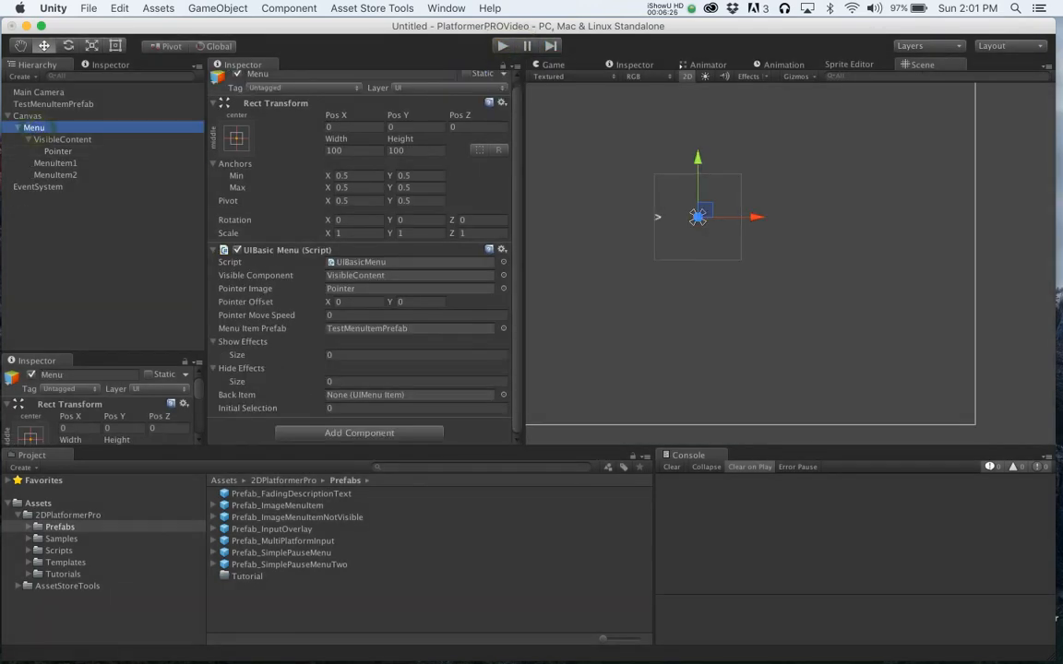
{"action": "left_click", "coordinate": [355, 302]}
{"action": "type", "text": "40"}
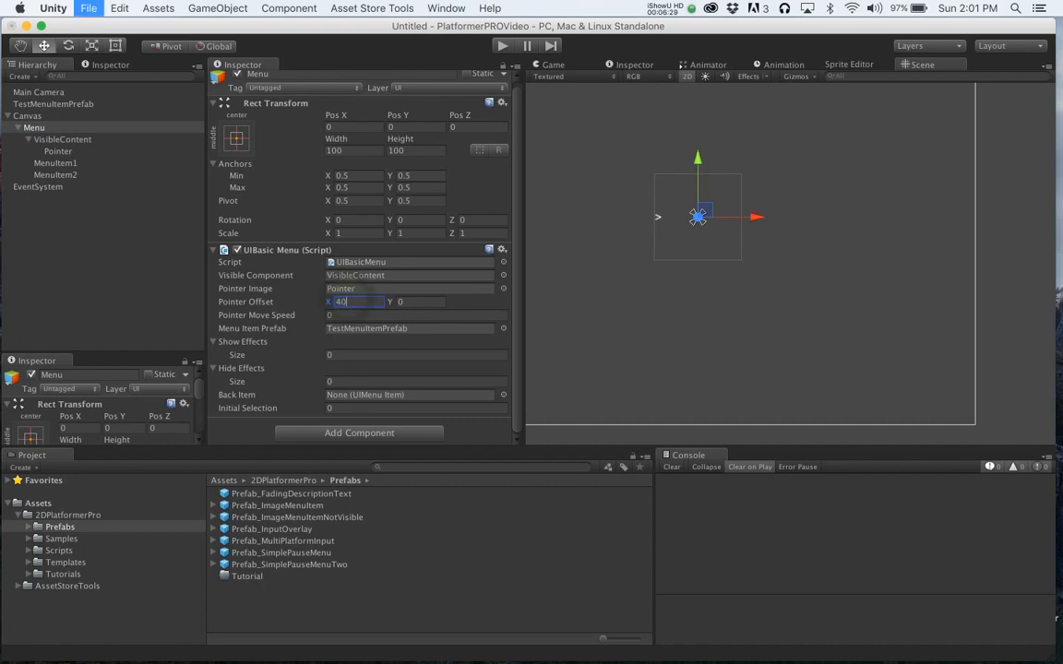
{"action": "key", "text": "super+s"}
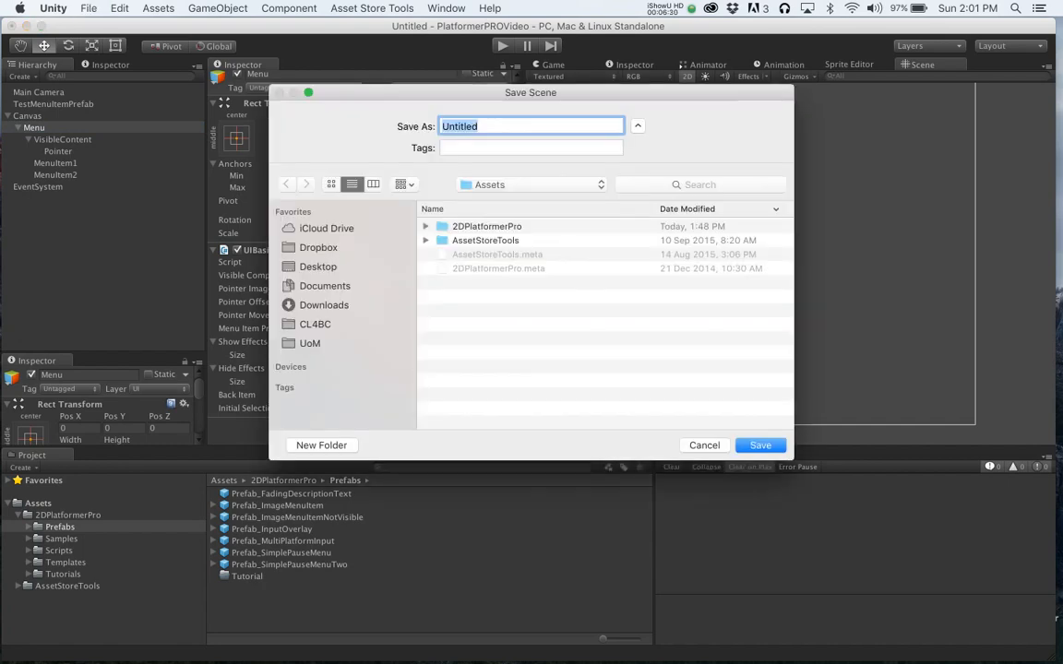
{"action": "left_click", "coordinate": [704, 445]}
{"action": "left_click", "coordinate": [501, 45]}
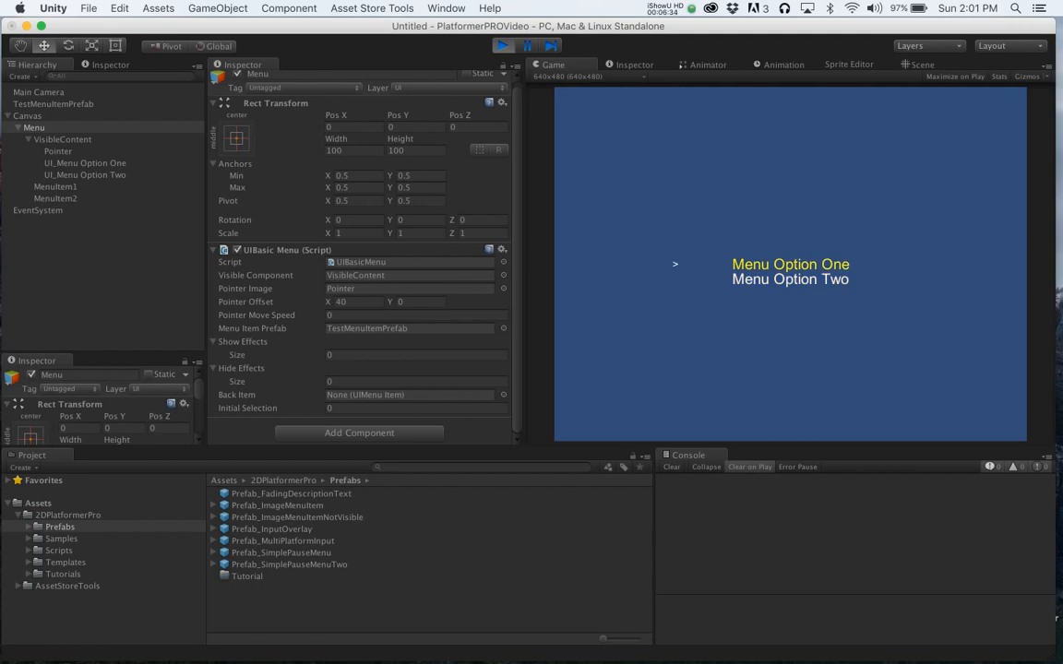
{"action": "left_click", "coordinate": [501, 45]}
- Set the Menu's pointer X offset to 100 and test pointer navigation in Play mode
{"action": "left_click", "coordinate": [352, 302]}
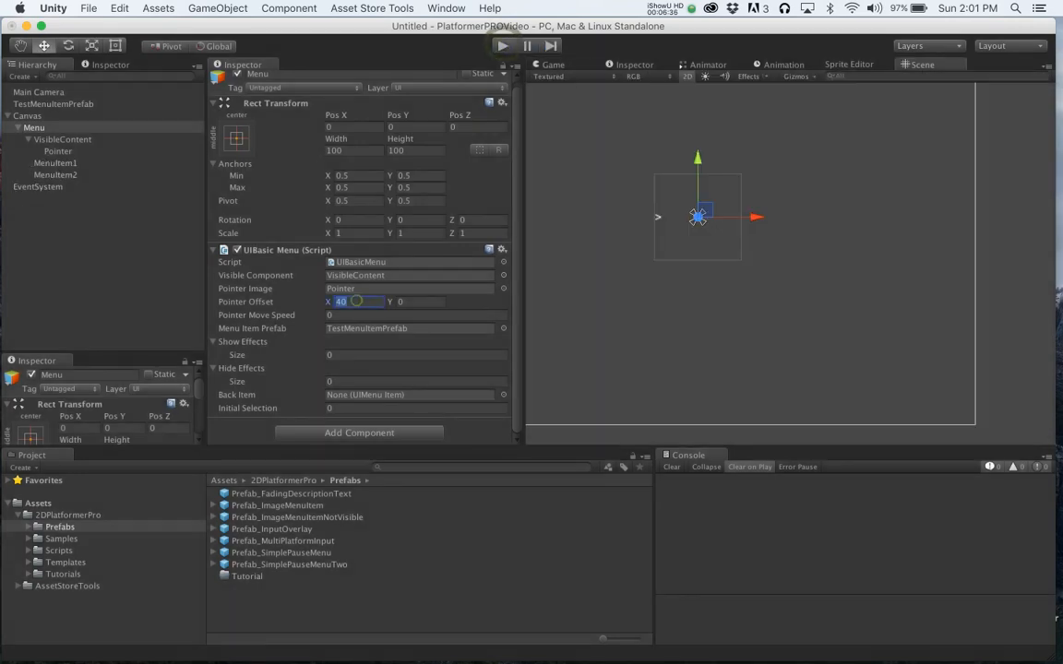
{"action": "type", "text": "100"}
{"action": "left_click", "coordinate": [501, 46]}
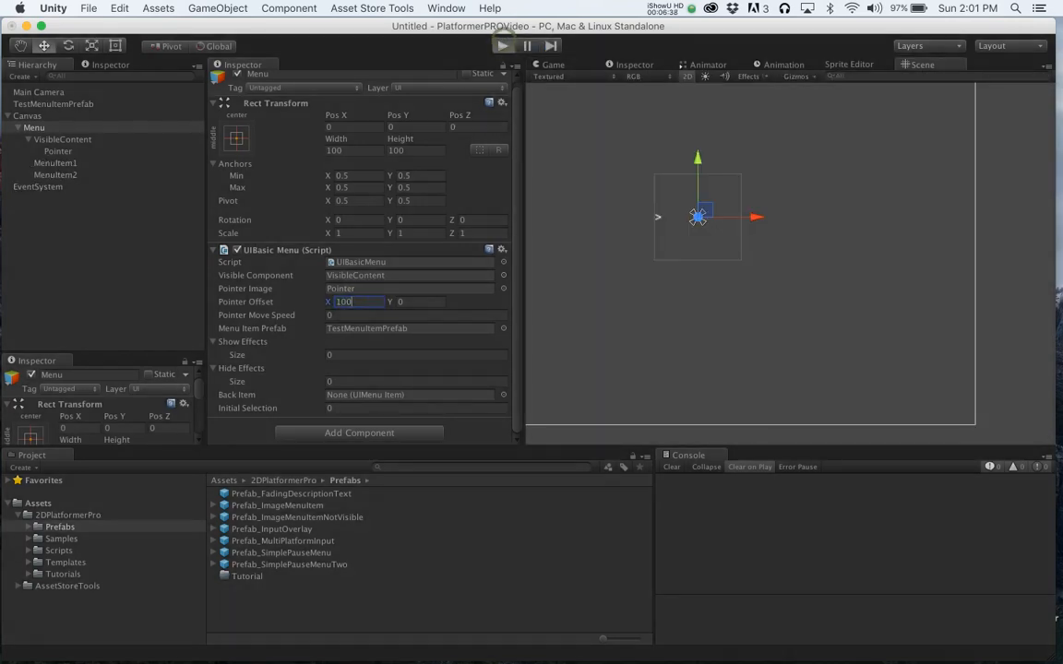
{"action": "key", "text": "Down"}
{"action": "key", "text": "Up"}
{"action": "key", "text": "Down"}
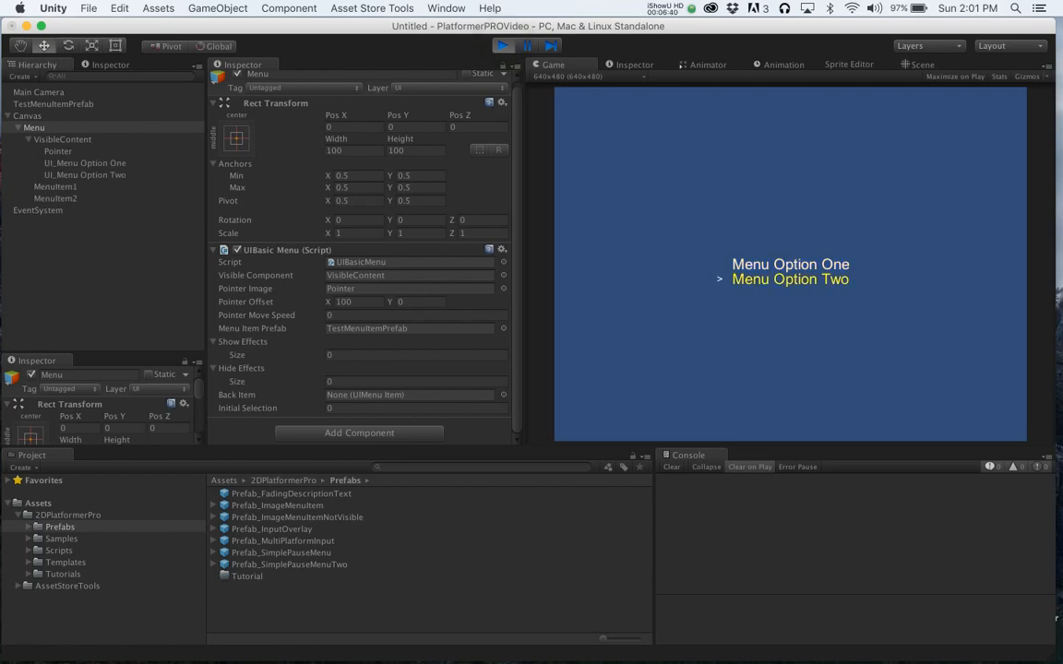
{"action": "key", "text": "Up"}
{"action": "key", "text": "Down"}
{"action": "key", "text": "Up"}
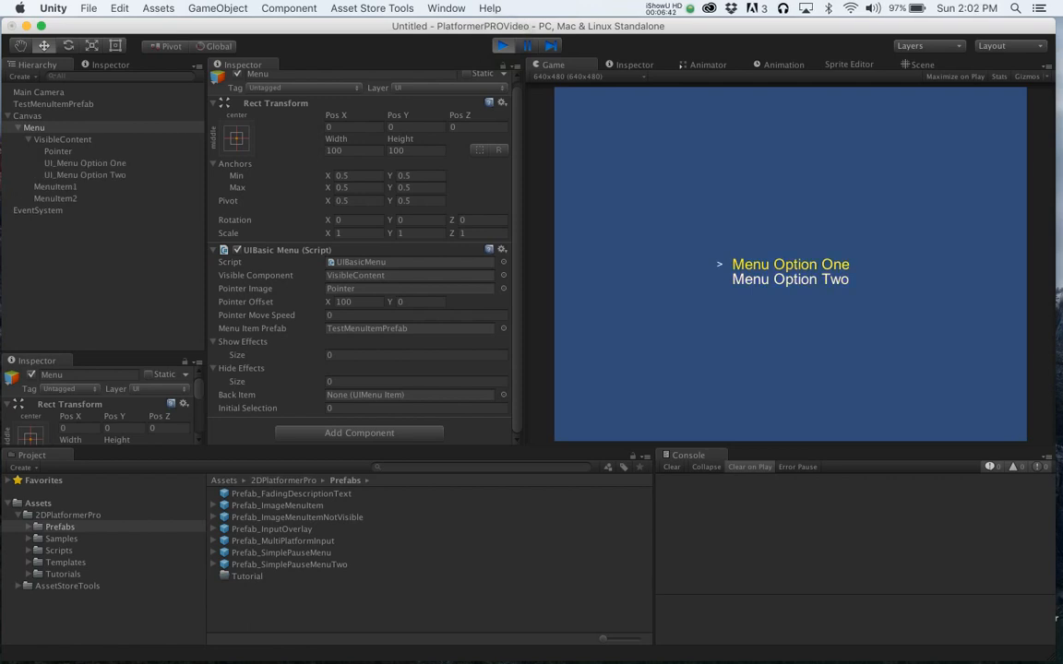
{"action": "key", "text": "Down"}
{"action": "key", "text": "Up"}
{"action": "key", "text": "super+p"}
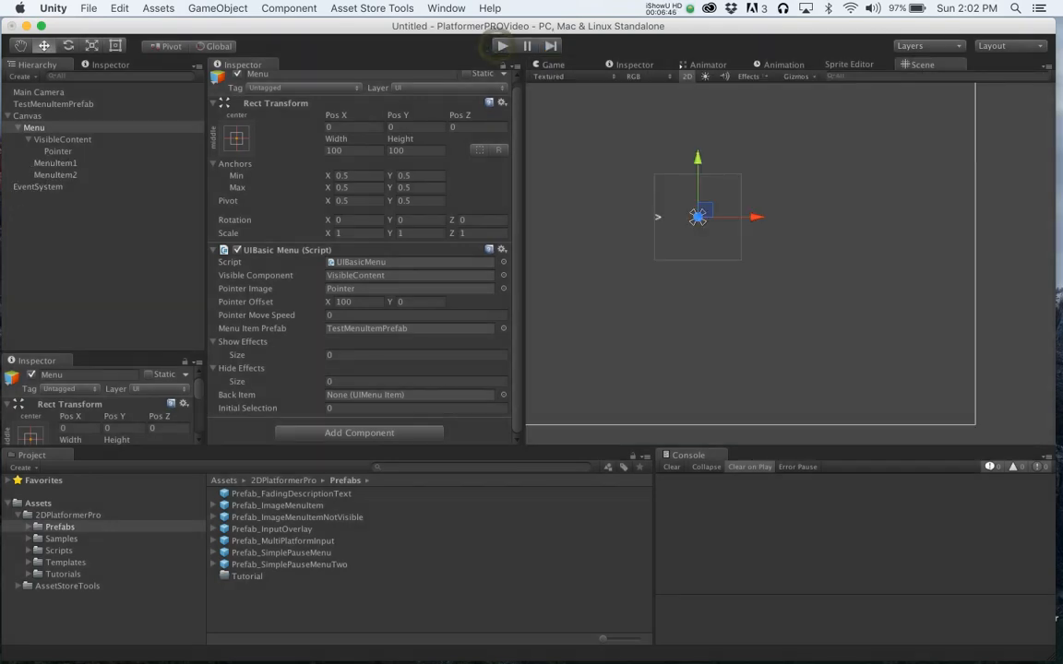
- Duplicate the Menu object and rename the copy SubMenu
{"action": "left_click", "coordinate": [29, 139]}
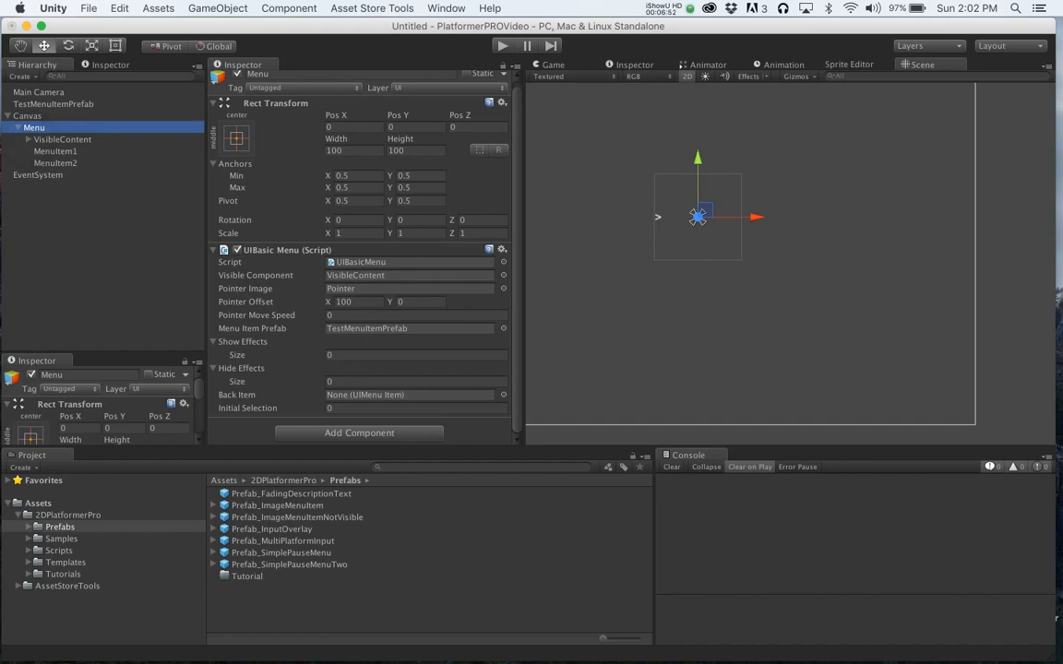
{"action": "left_click", "coordinate": [18, 128]}
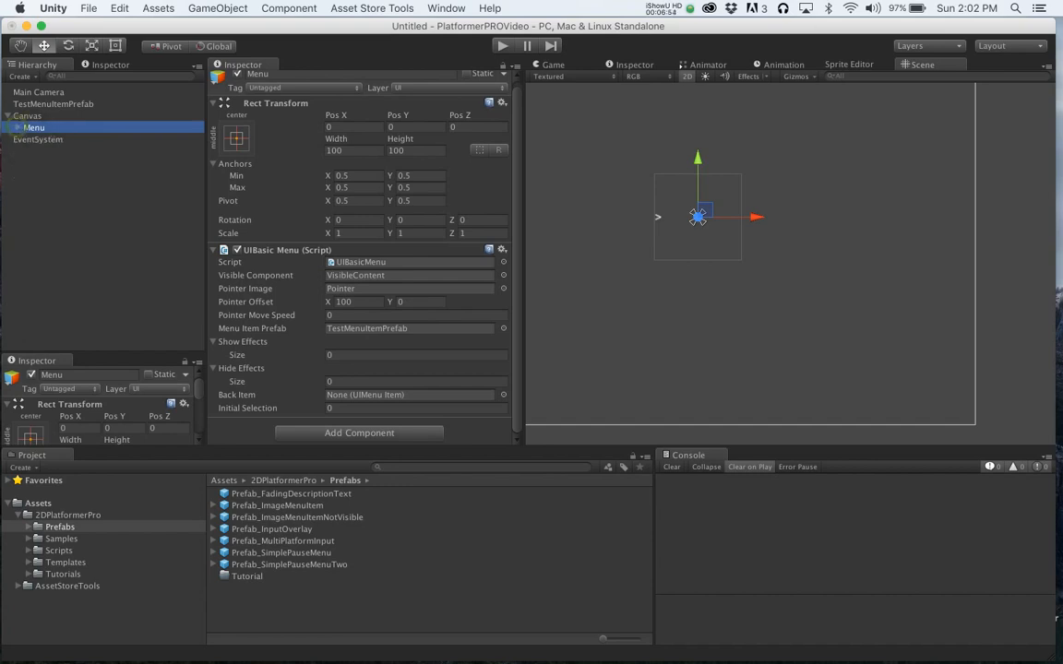
{"action": "left_click", "coordinate": [37, 146]}
{"action": "left_click", "coordinate": [33, 128]}
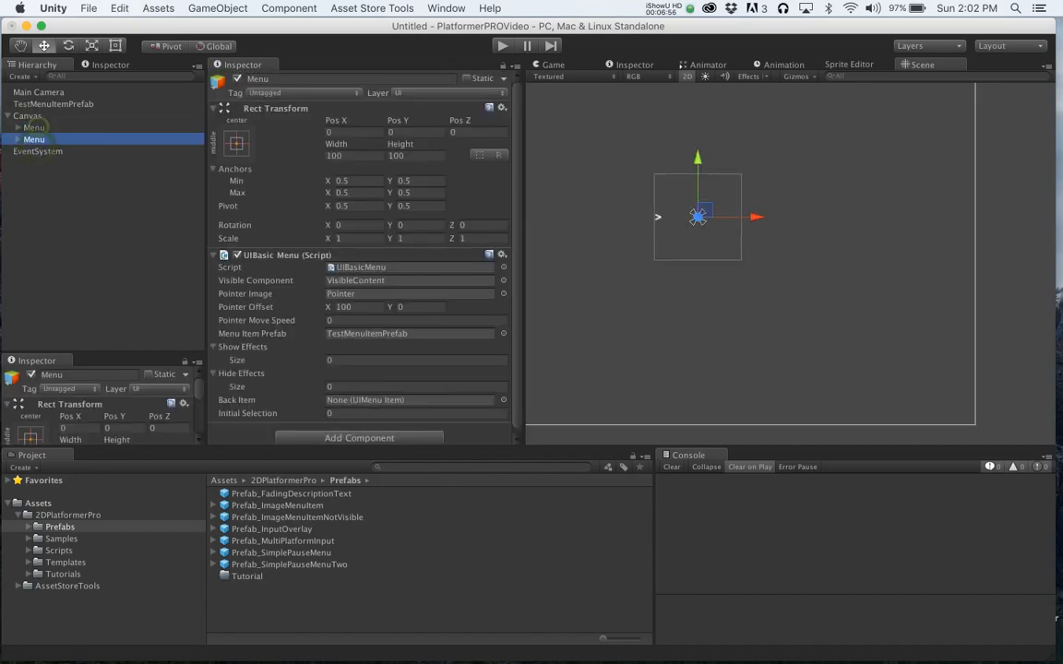
{"action": "key", "text": "super+d"}
{"action": "type", "text": "ub"}
{"action": "key", "text": "Return"}
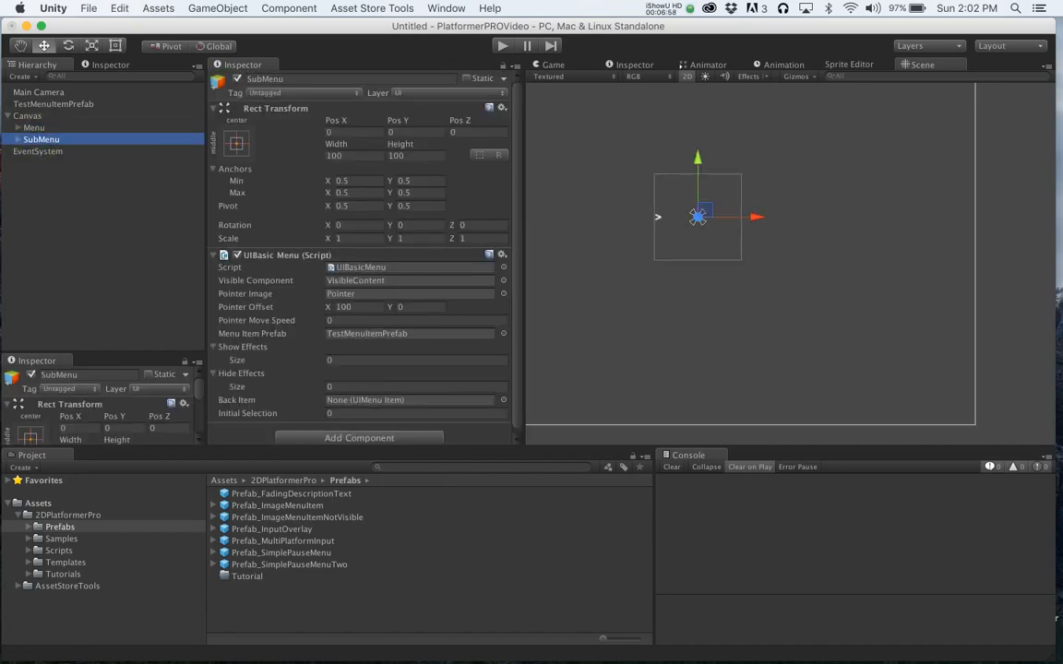
- Set the title of the SubMenu's MenuItem1 to Sub Menu One
{"action": "left_click", "coordinate": [18, 139]}
{"action": "left_click", "coordinate": [55, 162]}
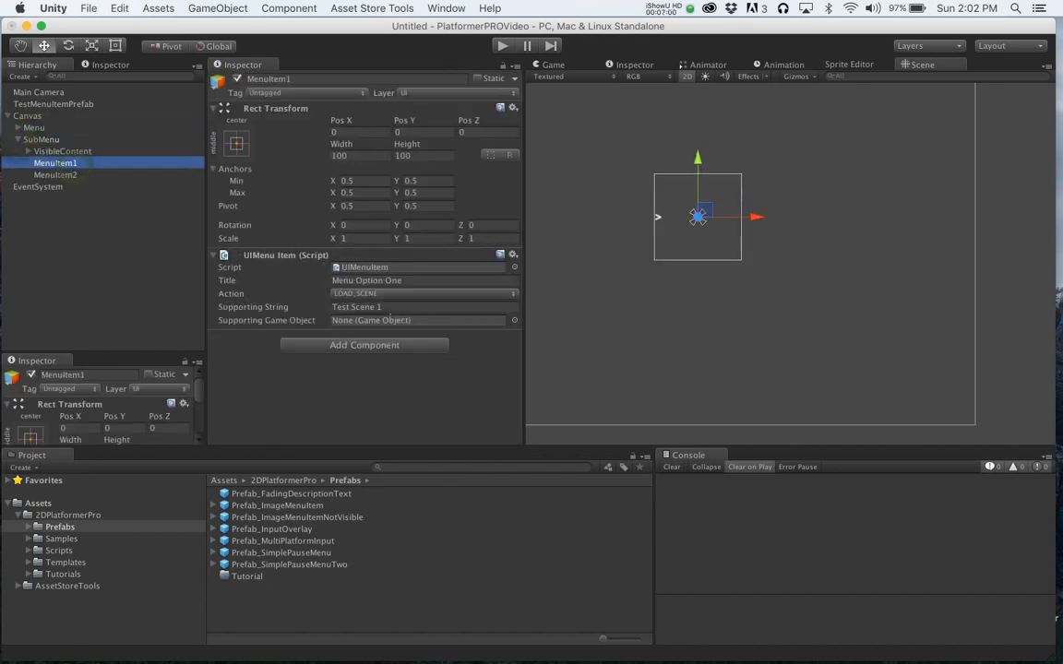
{"action": "left_click", "coordinate": [399, 307]}
{"action": "left_click", "coordinate": [398, 281]}
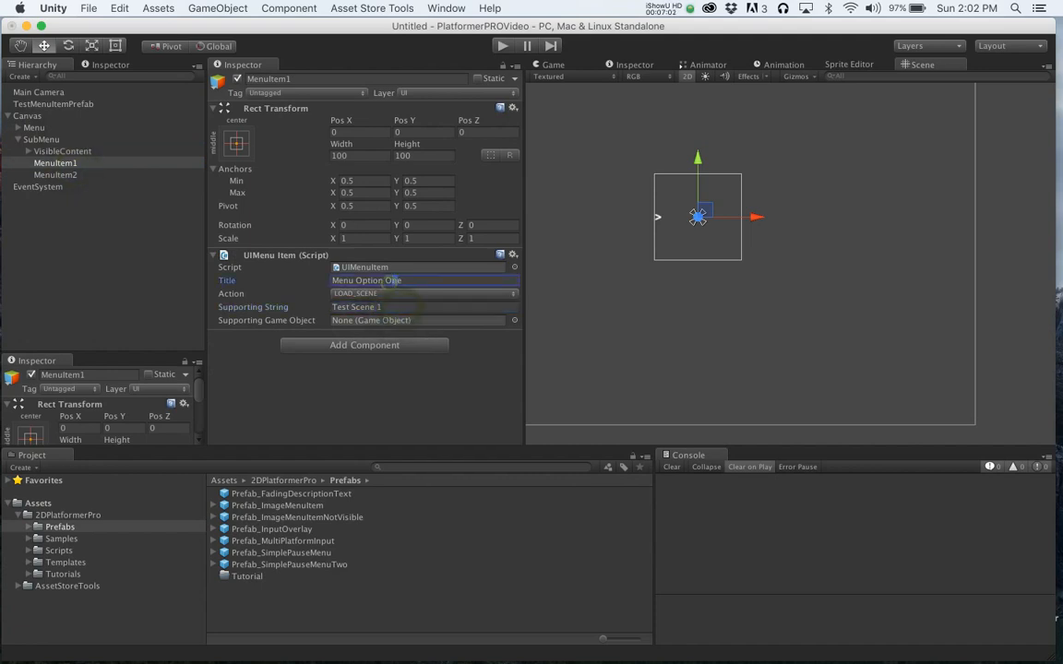
{"action": "type", "text": "Sub"}
{"action": "key", "text": "shift+End"}
{"action": "type", "text": "Menu One"}
- Set the title of the SubMenu's MenuItem2 to Back
{"action": "left_click", "coordinate": [55, 174]}
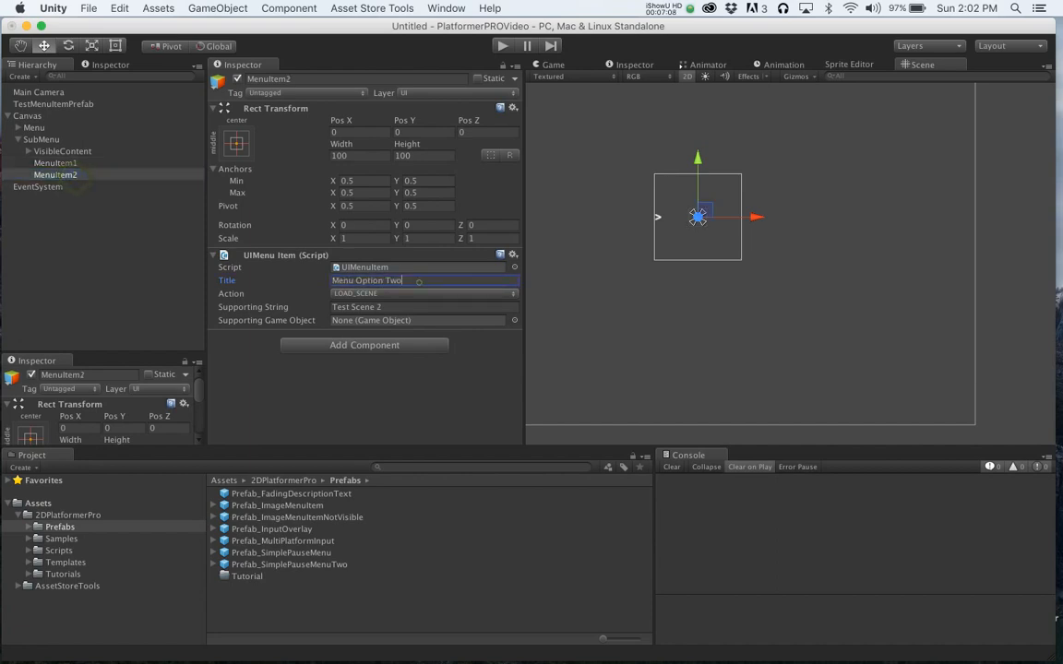
{"action": "left_click", "coordinate": [418, 281]}
{"action": "type", "text": "Back"}
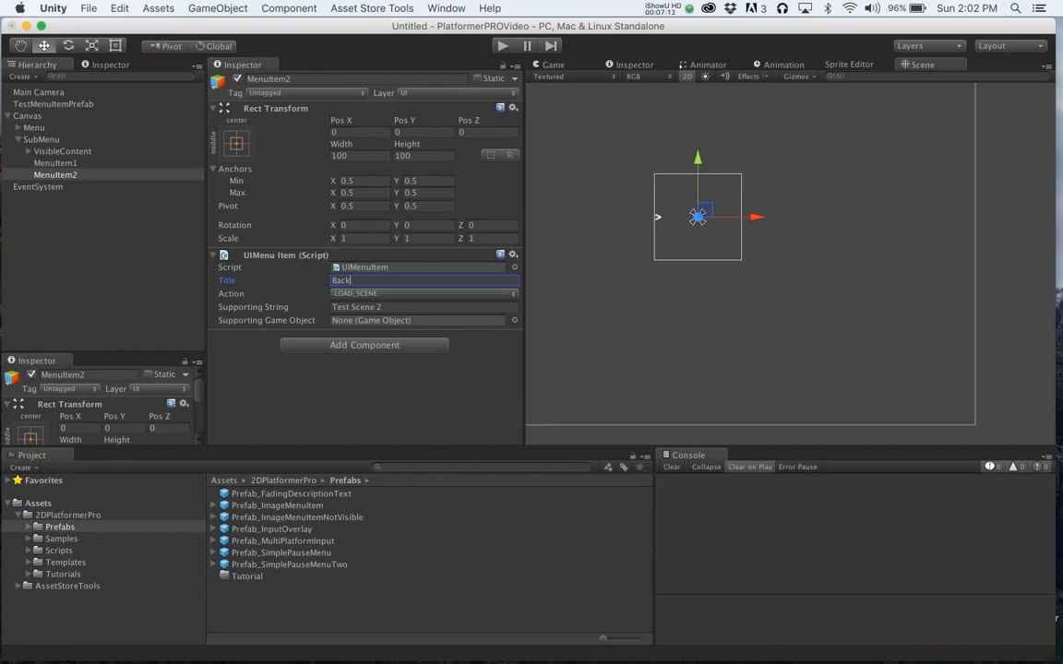
- Set the Back item's action to SHOW_MENU with Menu as its supporting game object
{"action": "left_click", "coordinate": [56, 162]}
{"action": "left_click", "coordinate": [56, 174]}
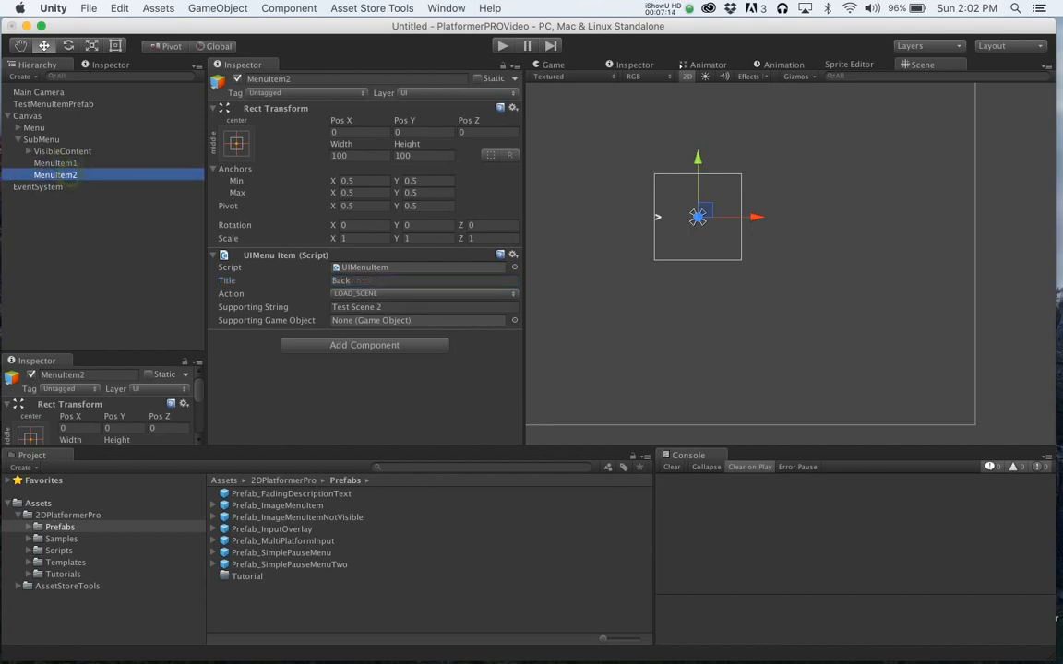
{"action": "left_click", "coordinate": [422, 293]}
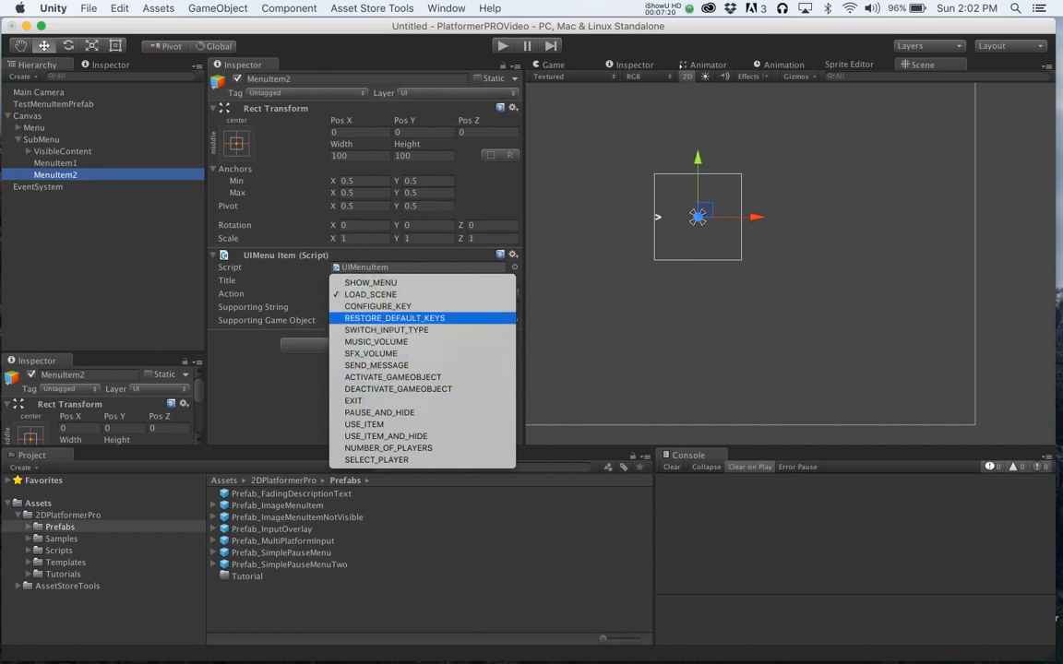
{"action": "left_click", "coordinate": [370, 282]}
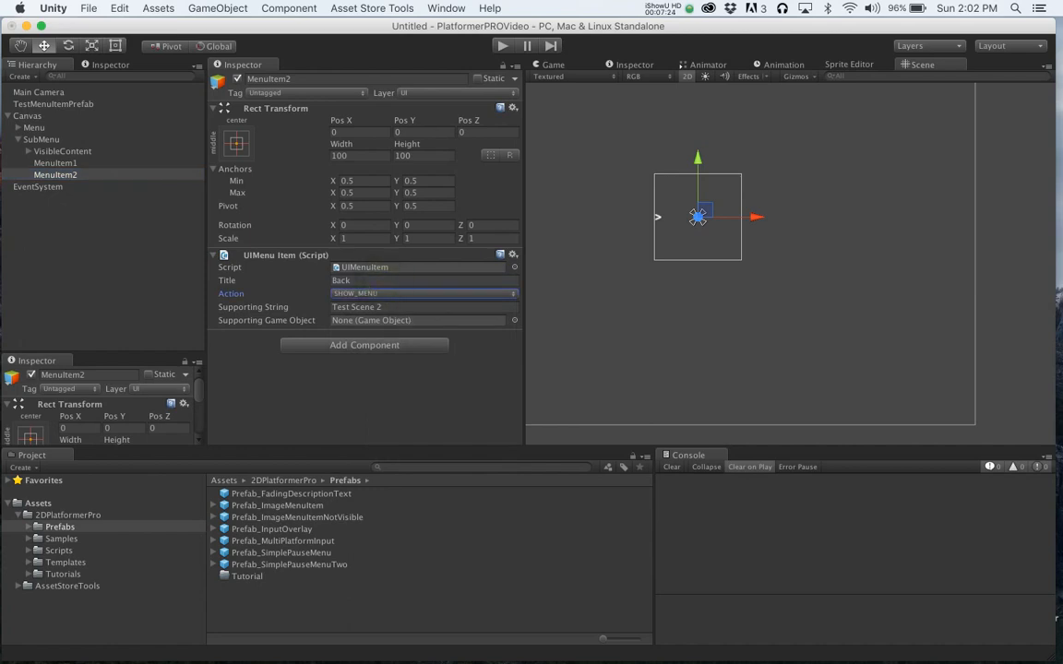
{"action": "left_click_drag", "start_coordinate": [34, 127], "coordinate": [388, 320]}
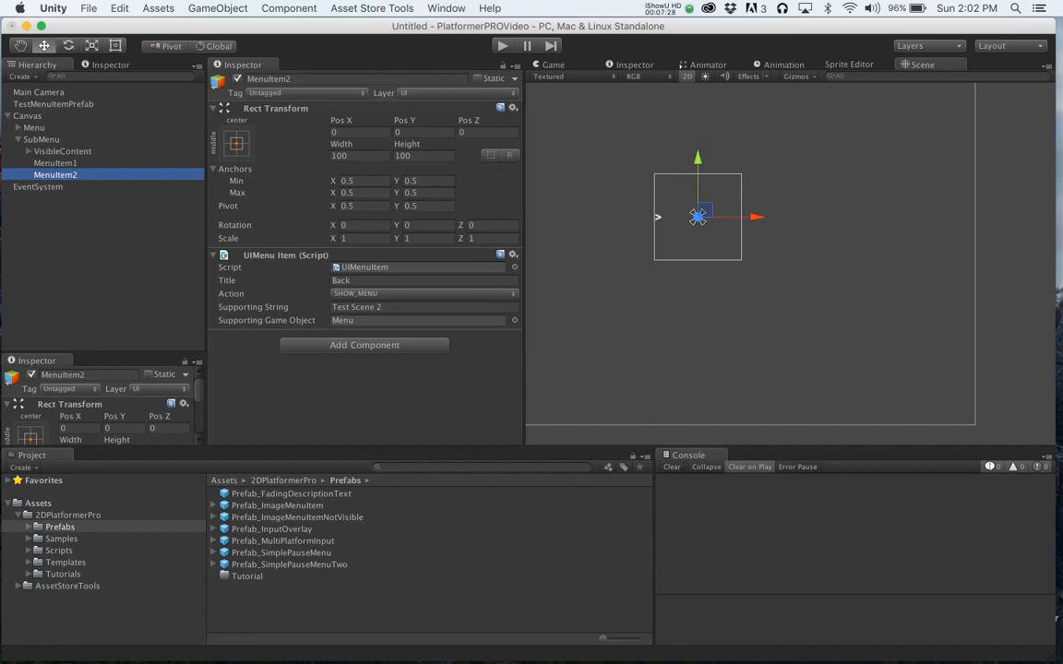
- Set the title of the main Menu's MenuItem2 to Go To SubMenu
{"action": "left_click", "coordinate": [19, 127]}
{"action": "left_click", "coordinate": [46, 152]}
{"action": "left_click", "coordinate": [64, 162]}
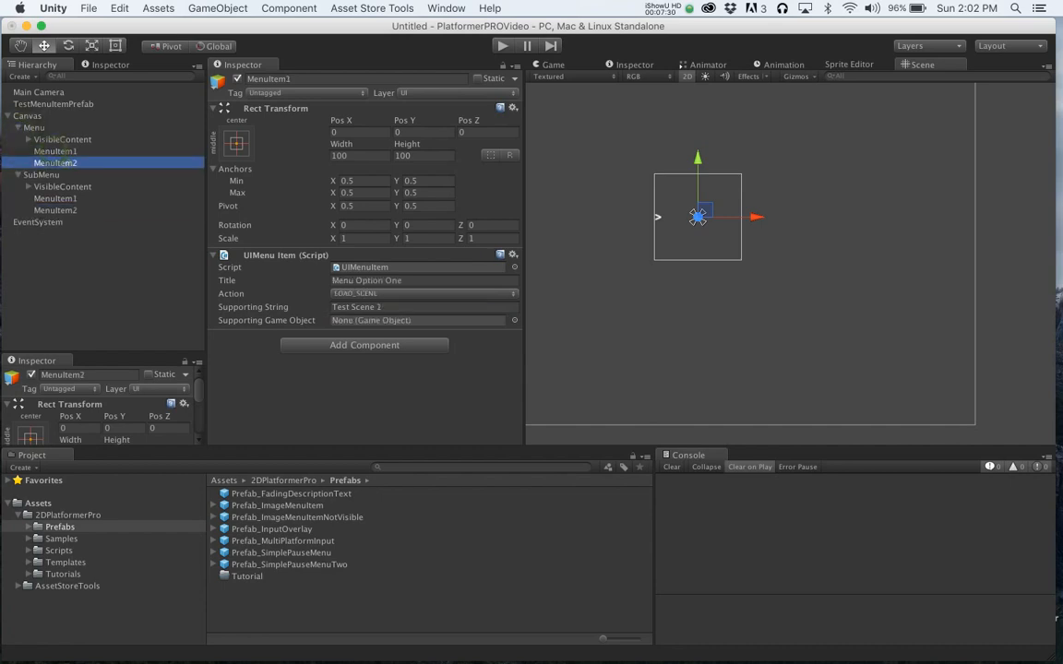
{"action": "left_click", "coordinate": [378, 280]}
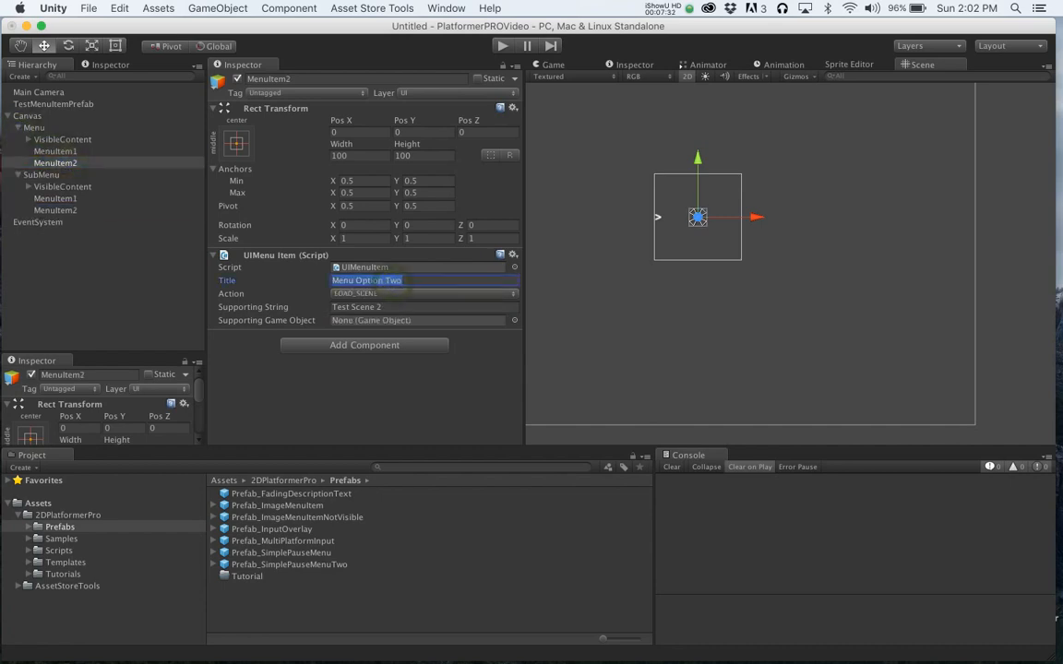
{"action": "type", "text": "Go To SubMenu"}
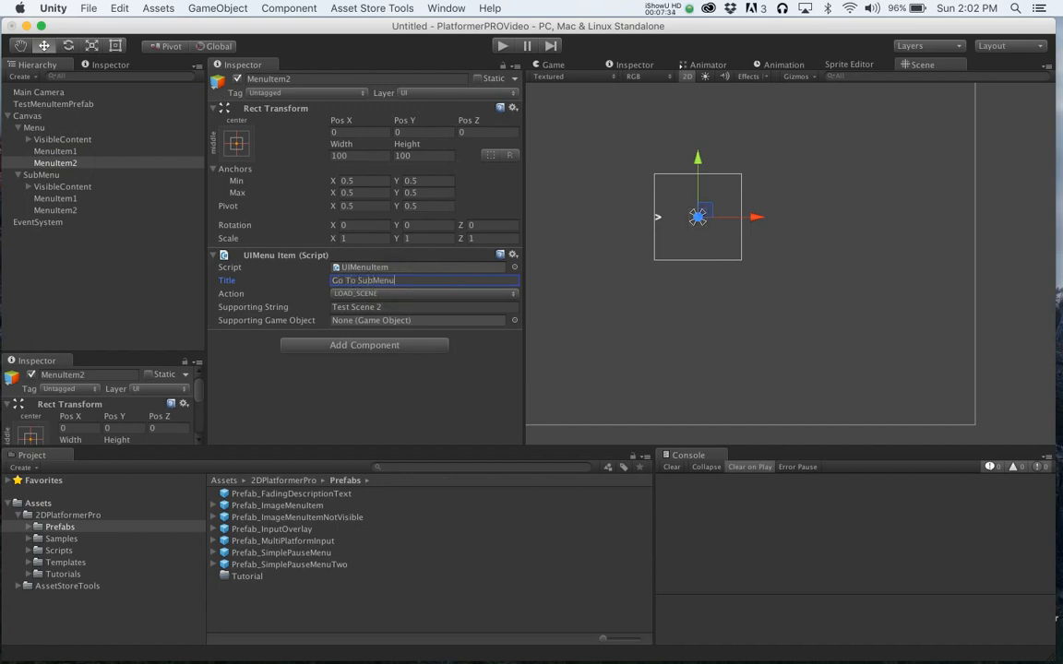
- Set Go To SubMenu's action to SHOW_MENU with SubMenu as its supporting game object
{"action": "left_click", "coordinate": [374, 295]}
{"action": "left_click", "coordinate": [370, 285]}
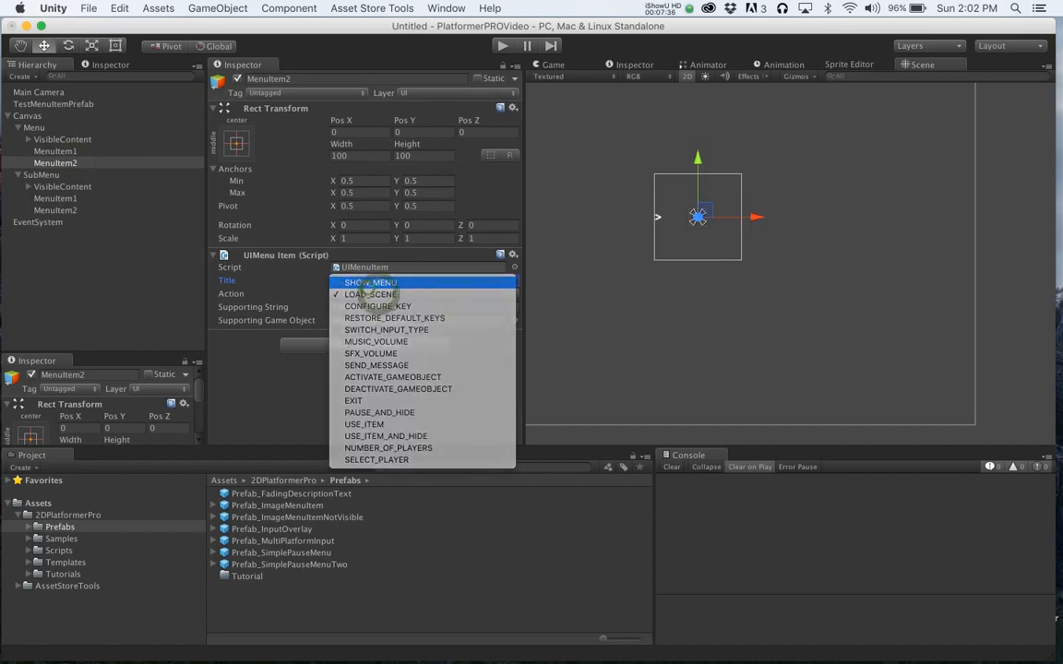
{"action": "left_click_drag", "start_coordinate": [44, 175], "coordinate": [378, 320]}
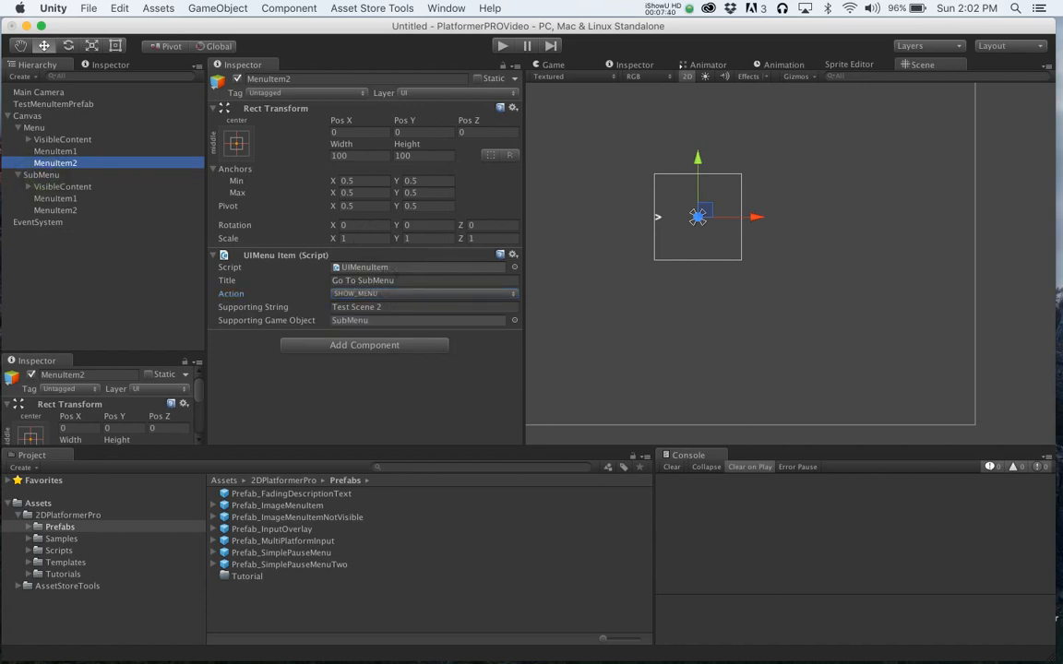
- Deactivate the SubMenu object in the hierarchy
{"action": "left_click", "coordinate": [42, 174]}
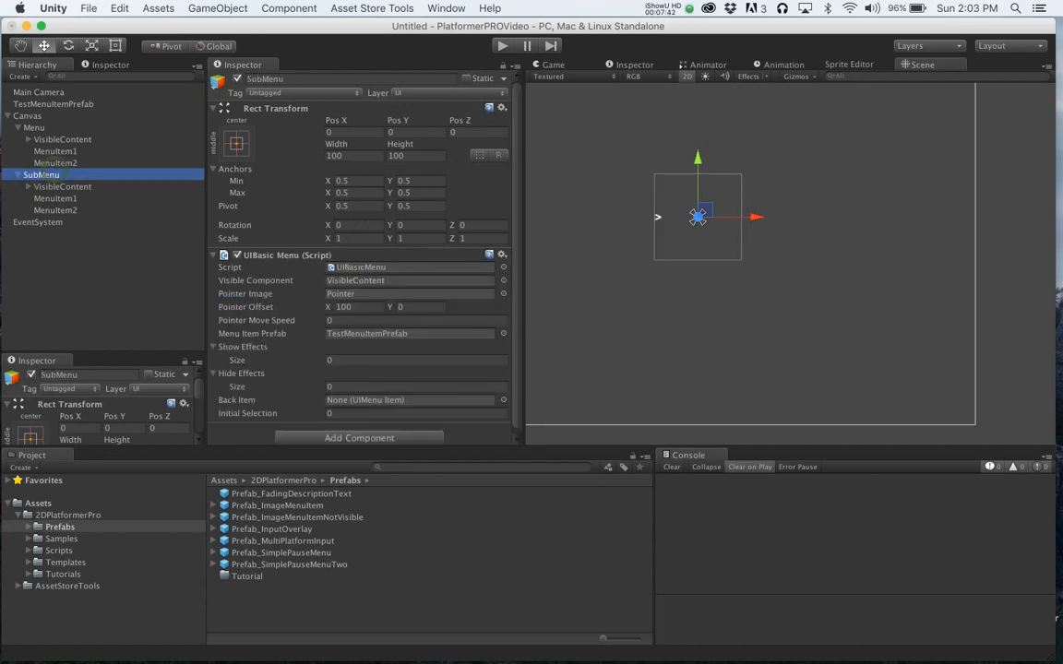
{"action": "left_click", "coordinate": [237, 78]}
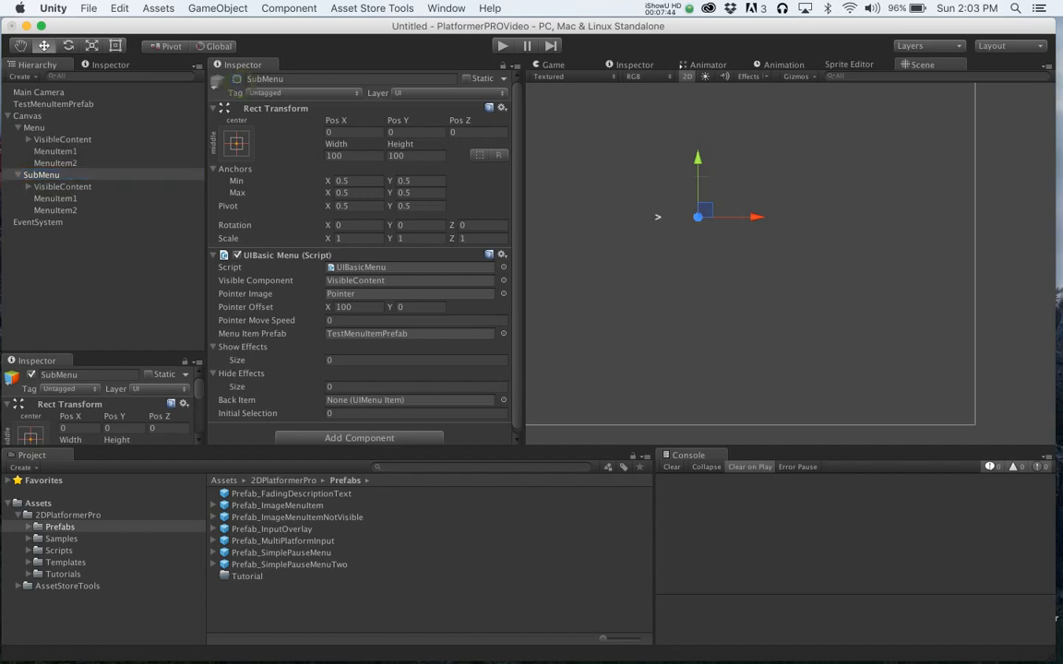
{"action": "left_click", "coordinate": [35, 129]}
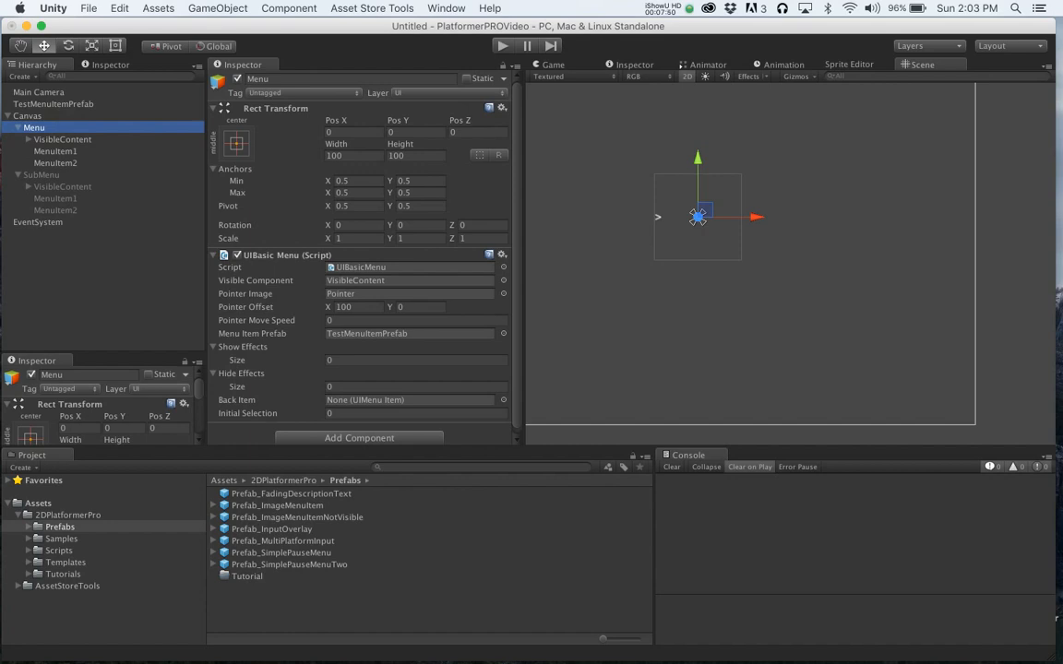
- Test selecting Go To SubMenu in Play mode
{"action": "left_click", "coordinate": [502, 45]}
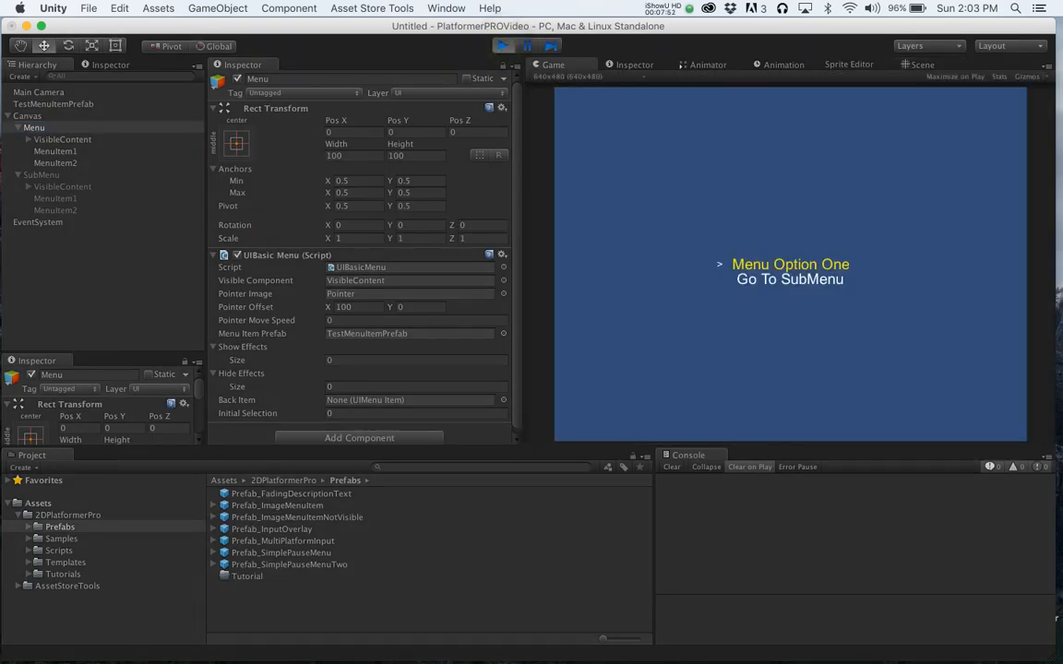
{"action": "key", "text": "Down"}
{"action": "key", "text": "Return"}
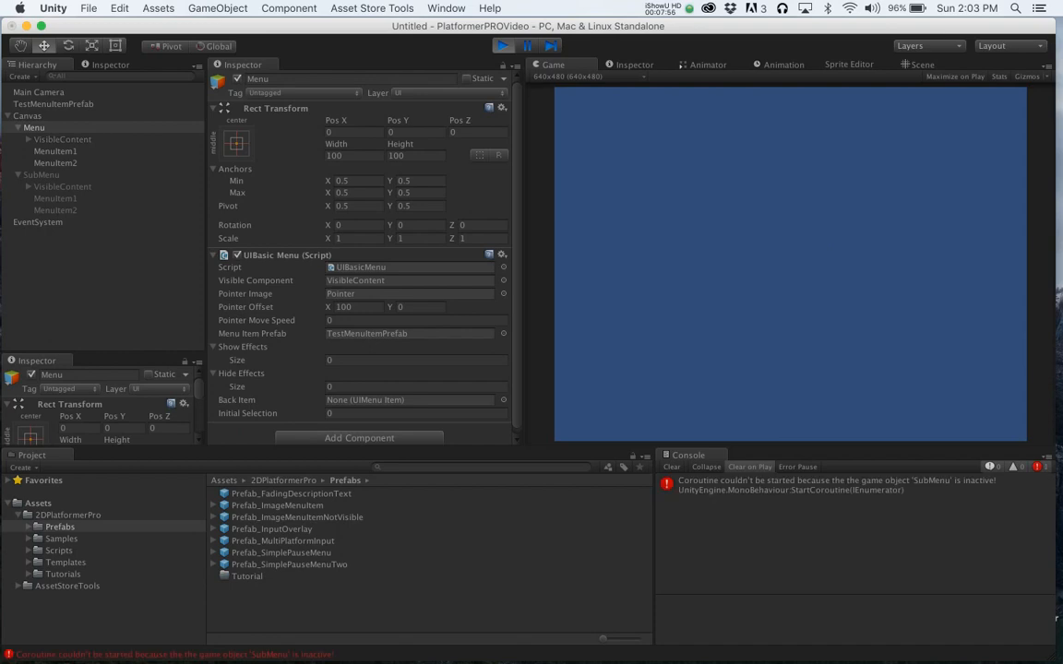
{"action": "left_click", "coordinate": [502, 46]}
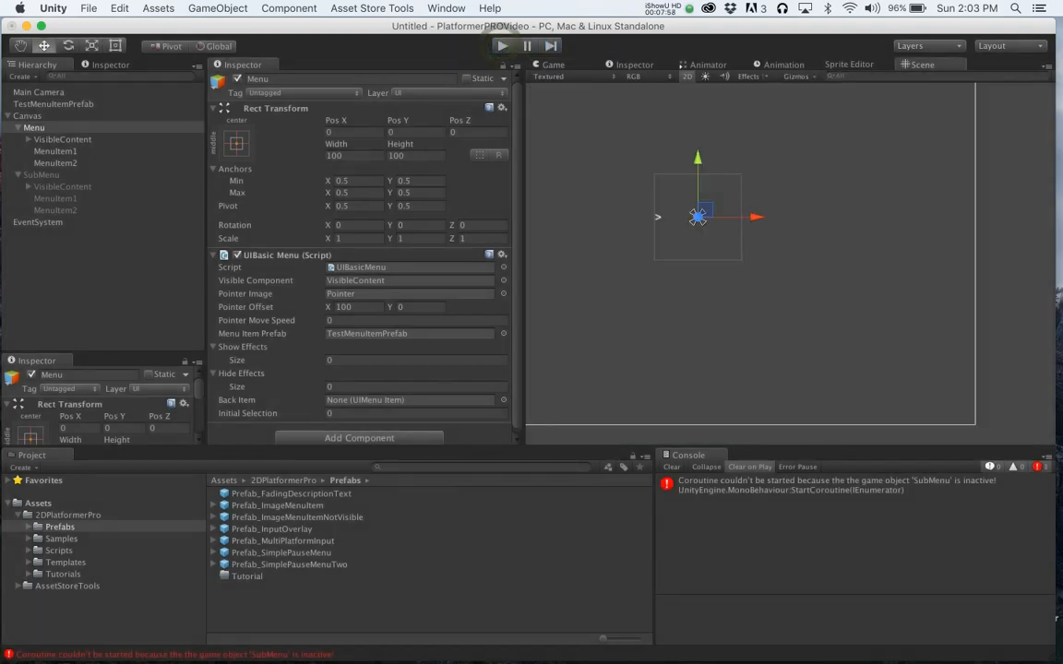
- Deactivate the SubMenu's VisibleContent child instead of the SubMenu object itself
{"action": "left_click", "coordinate": [40, 174]}
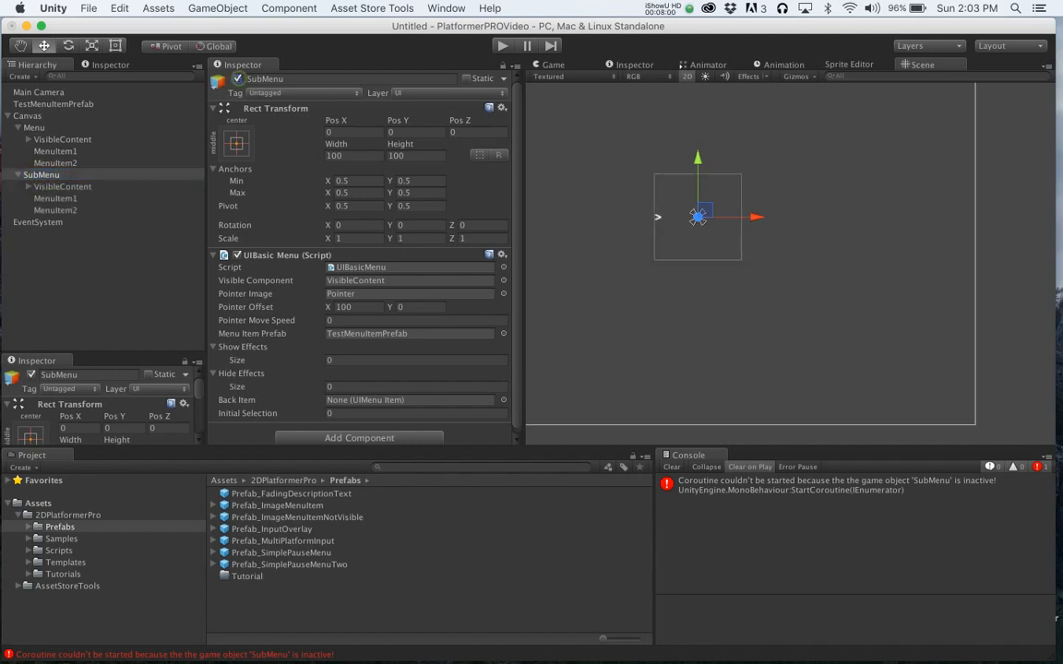
{"action": "left_click", "coordinate": [63, 186]}
{"action": "left_click", "coordinate": [237, 79]}
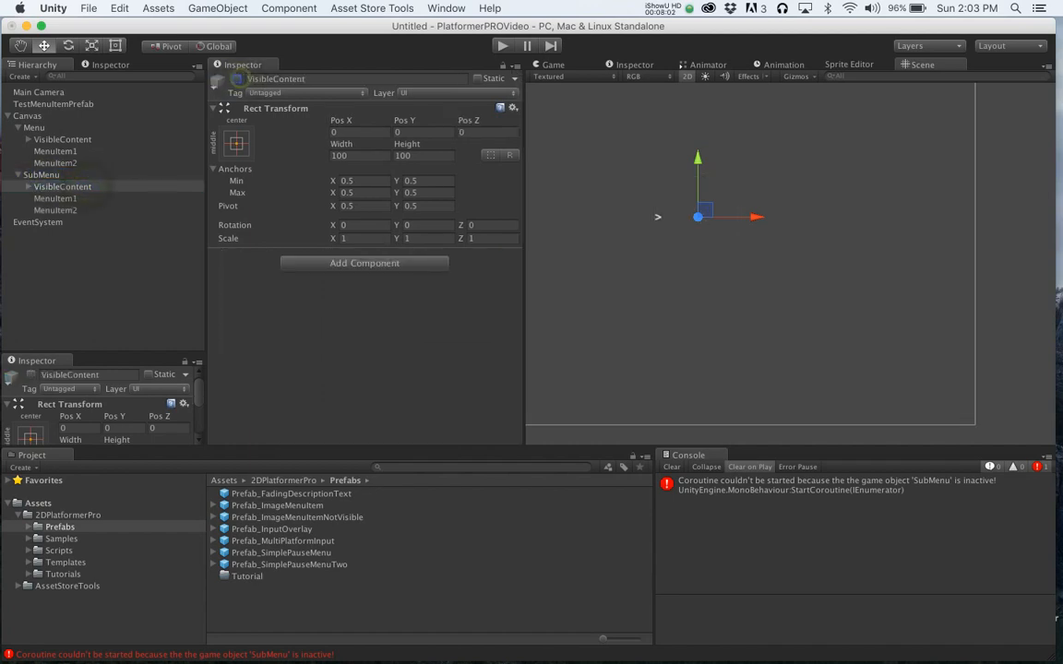
- Test switching between the main menu and SubMenu with Go To SubMenu and Back in Play mode
{"action": "left_click", "coordinate": [502, 45]}
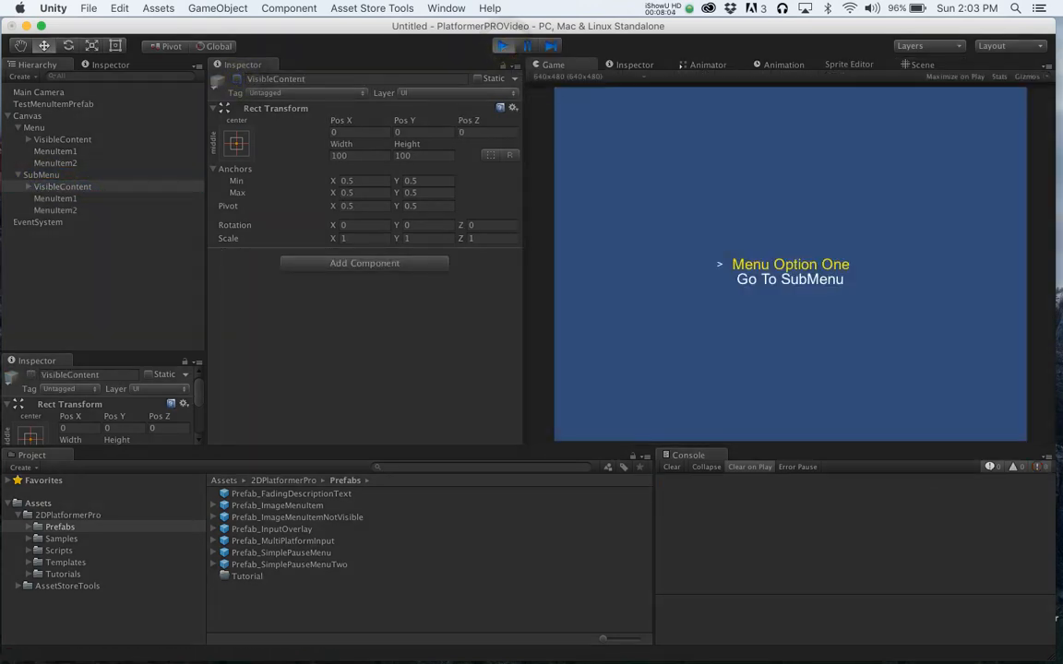
{"action": "key", "text": "Down"}
{"action": "key", "text": "Return"}
{"action": "key", "text": "Down"}
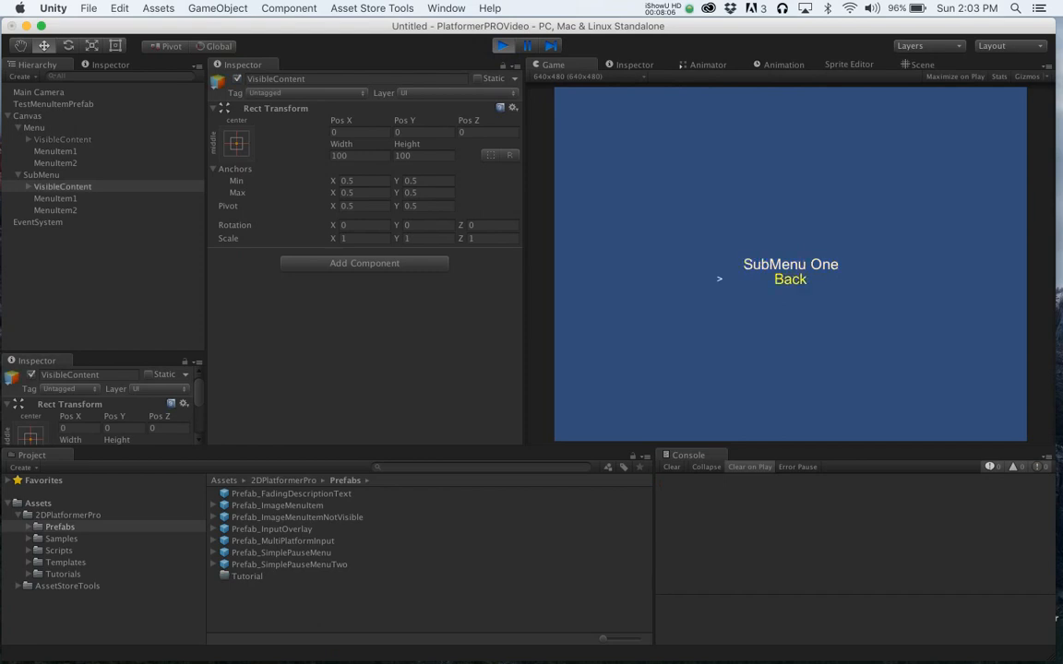
{"action": "key", "text": "Return"}
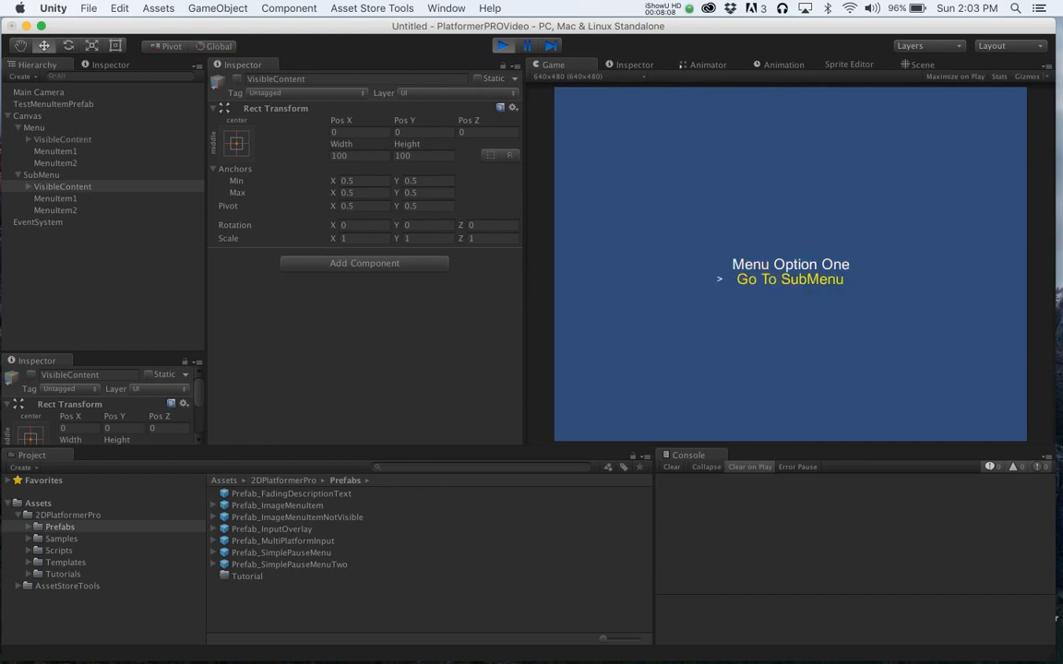
{"action": "key", "text": "Up"}
{"action": "key", "text": "Return"}
{"action": "key", "text": "Up"}
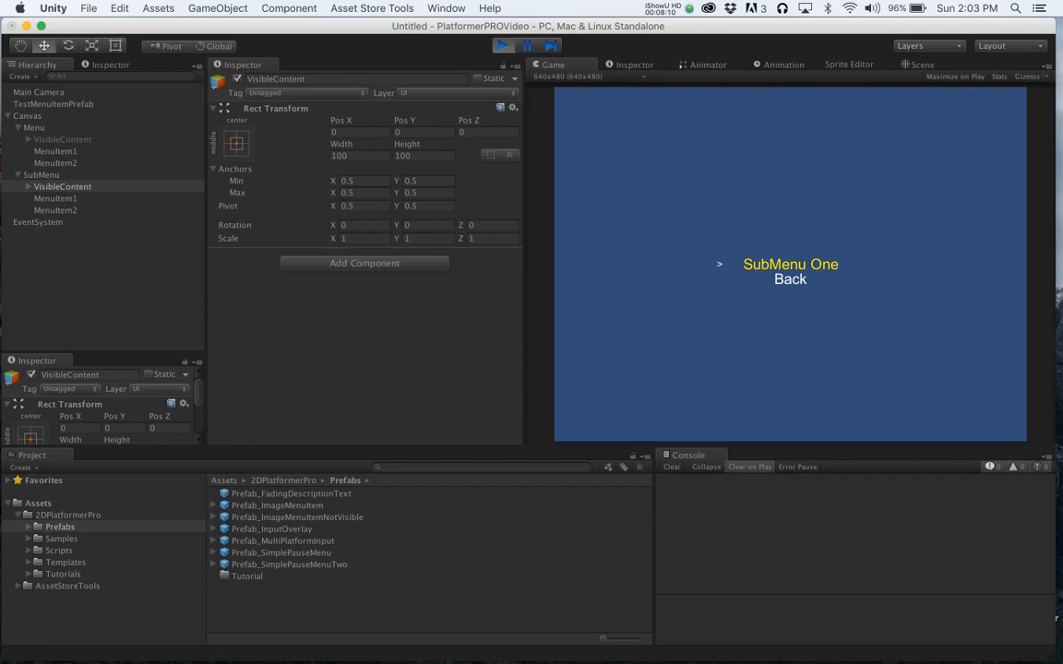
{"action": "key", "text": "Return"}
{"action": "key", "text": "Down"}
{"action": "key", "text": "Return"}
{"action": "key", "text": "Up"}
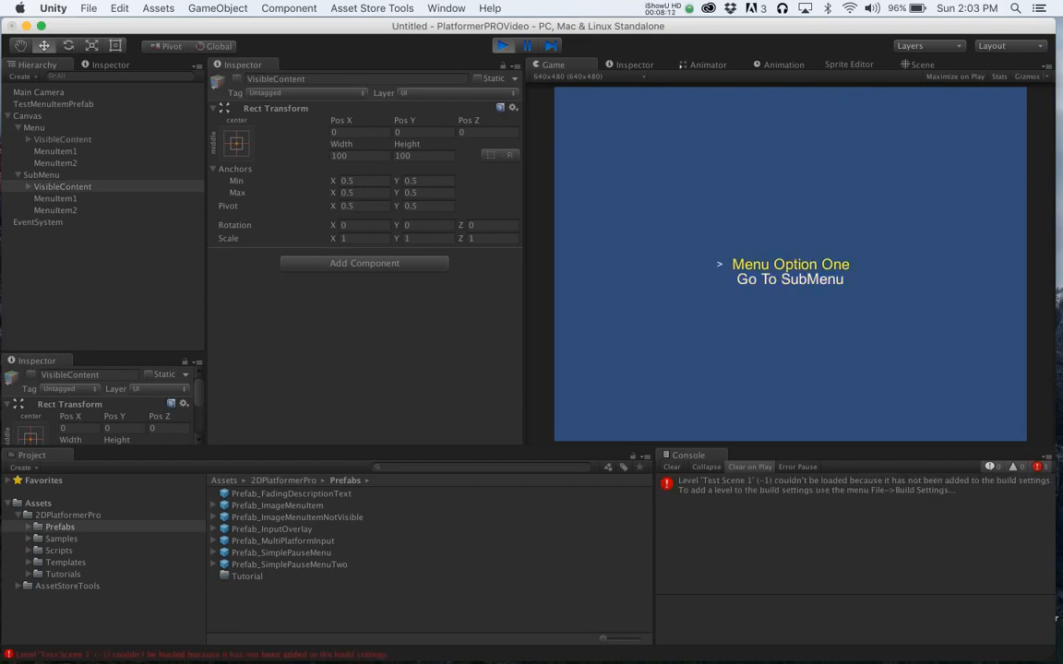
{"action": "key", "text": "Return"}
{"action": "key", "text": "Down"}
{"action": "key", "text": "Return"}
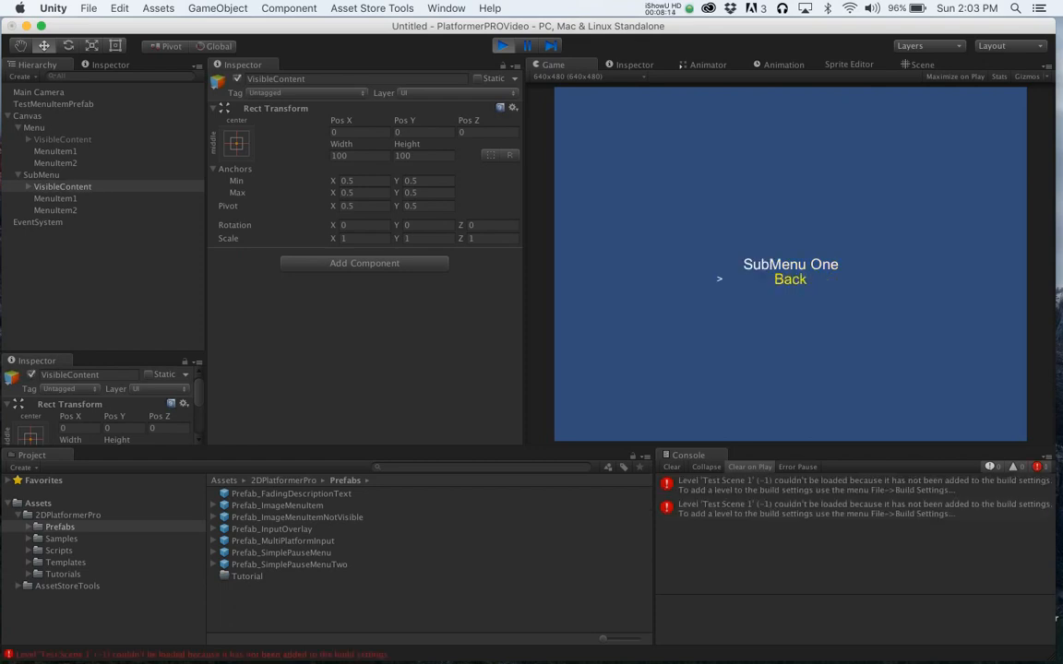
{"action": "key", "text": "Return"}
{"action": "key", "text": "Return"}
{"action": "key", "text": "Return"}
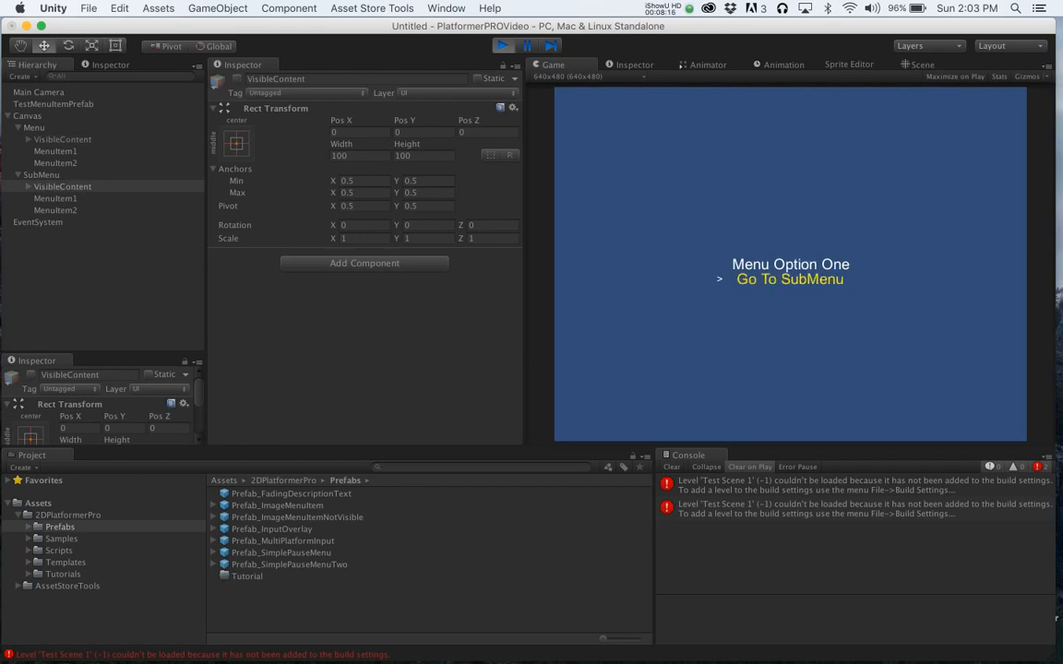
{"action": "key", "text": "Return"}
{"action": "key", "text": "Up"}
{"action": "key", "text": "Return"}
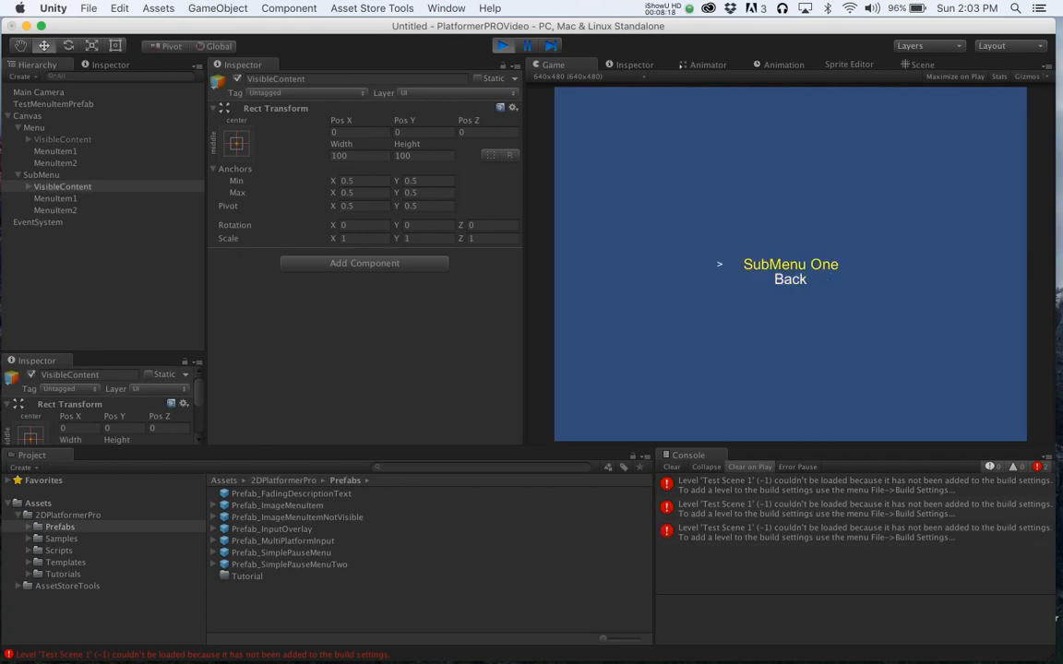
{"action": "key", "text": "Down"}
{"action": "key", "text": "Return"}
{"action": "key", "text": "Up"}
{"action": "key", "text": "Return"}
{"action": "key", "text": "Down"}
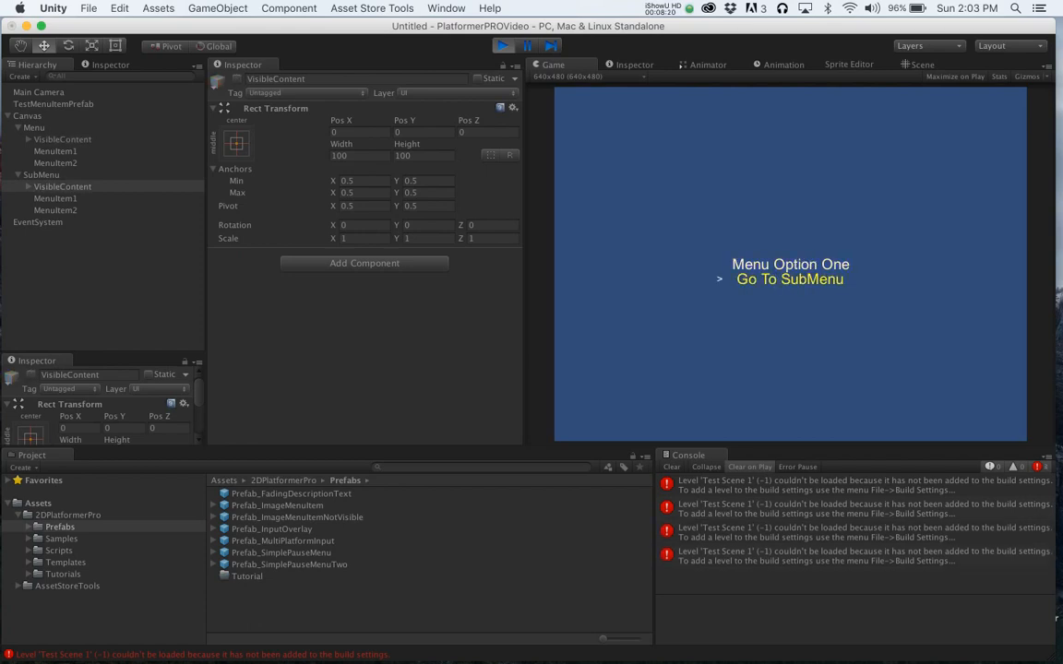
{"action": "key", "text": "Return"}
{"action": "key", "text": "Return"}
{"action": "key", "text": "Up"}
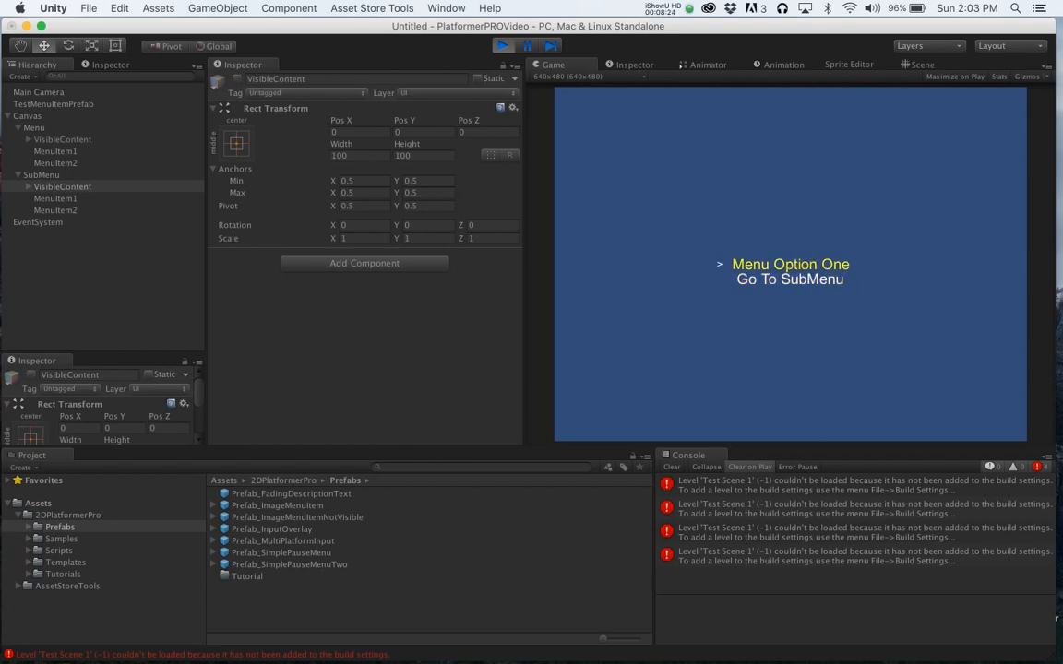
{"action": "left_click", "coordinate": [672, 467]}
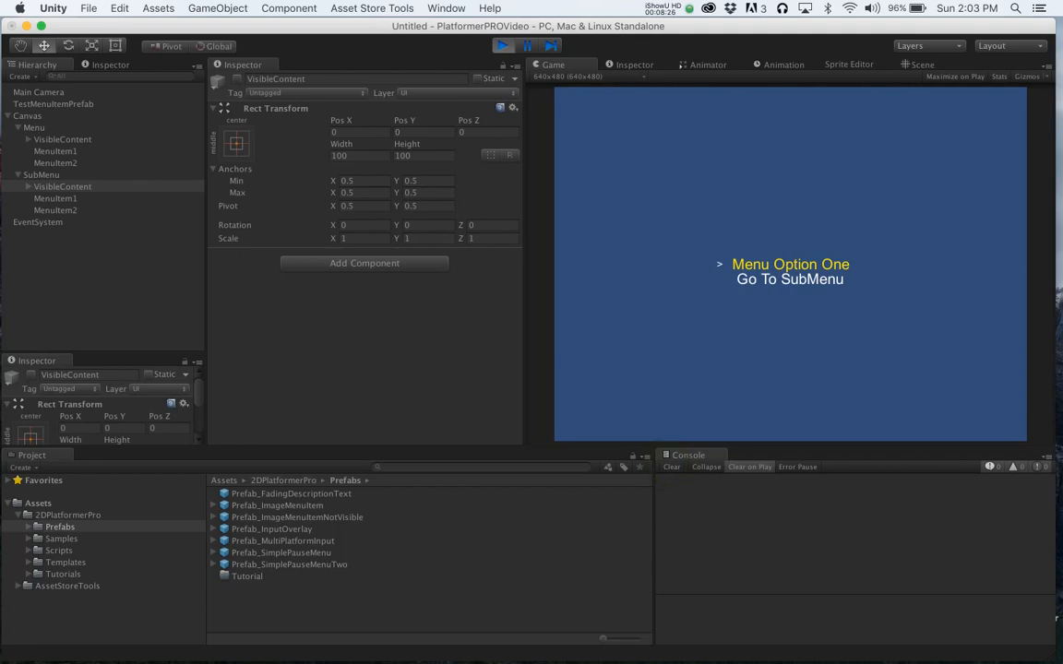
{"action": "left_click", "coordinate": [502, 45]}
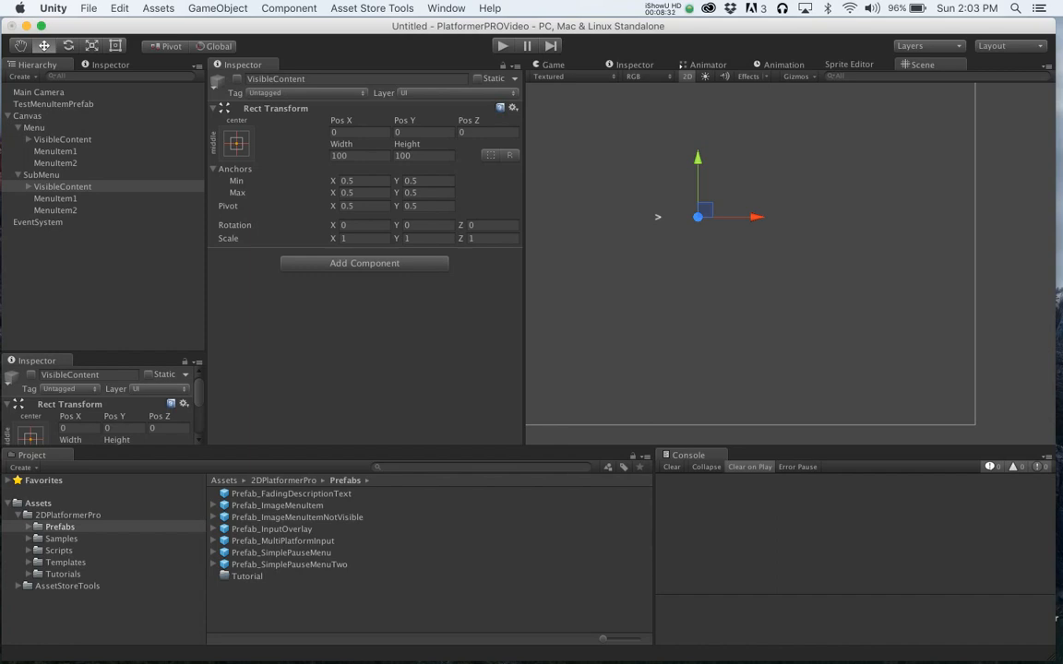
- Add an FX_Fade To Colour component to the main Menu's VisibleContent object
{"action": "left_click", "coordinate": [29, 140]}
{"action": "left_click", "coordinate": [48, 139]}
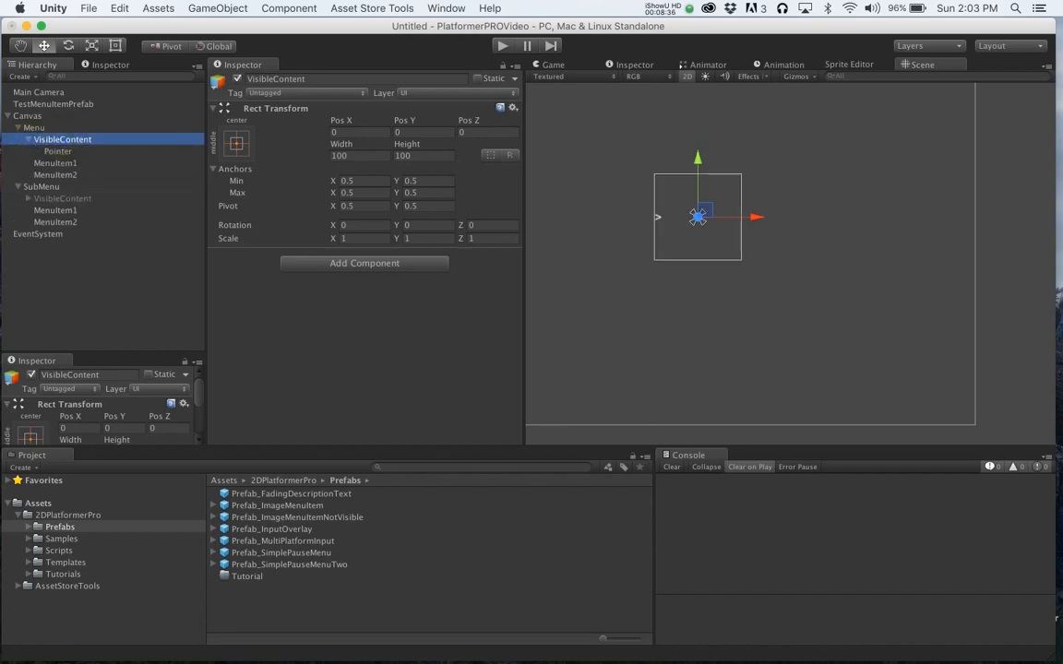
{"action": "left_click", "coordinate": [365, 263]}
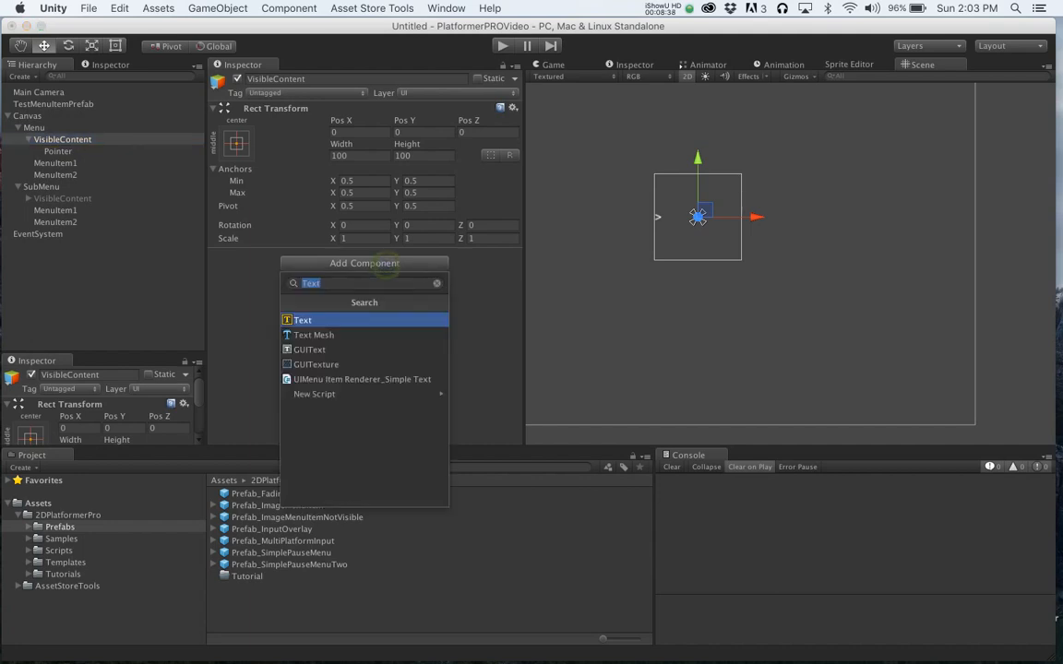
{"action": "type", "text": "Fx"}
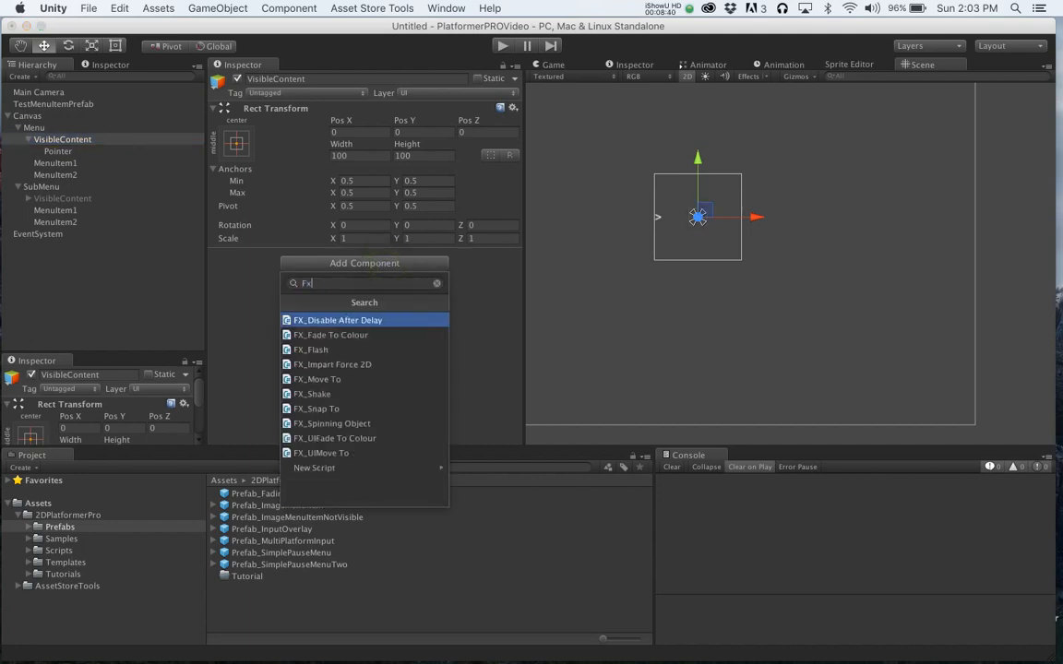
{"action": "key", "text": "Down"}
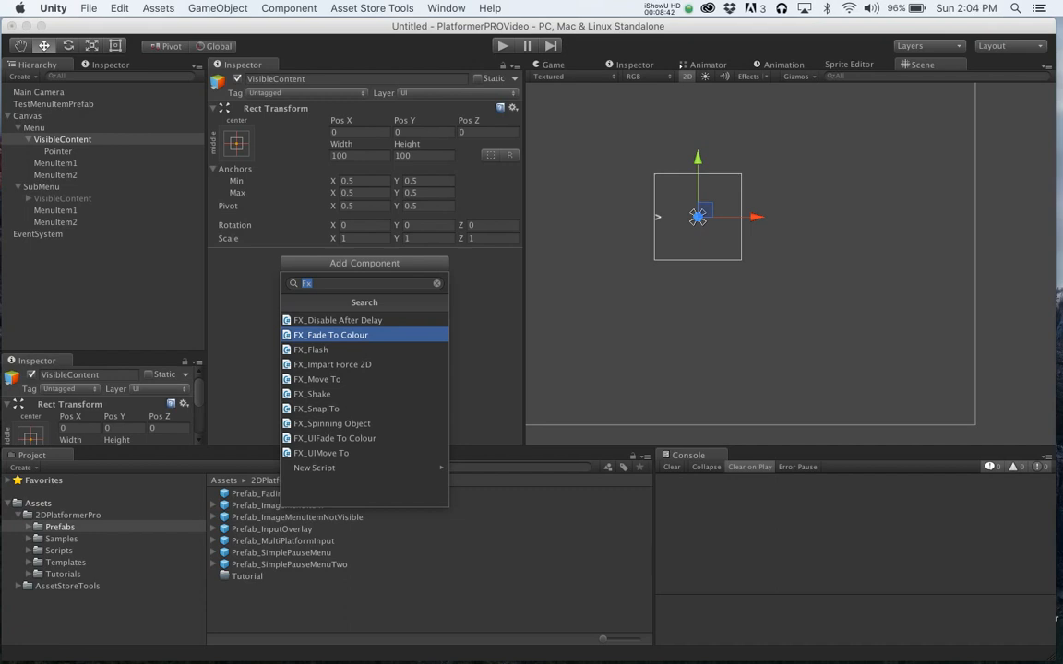
{"action": "key", "text": "Return"}
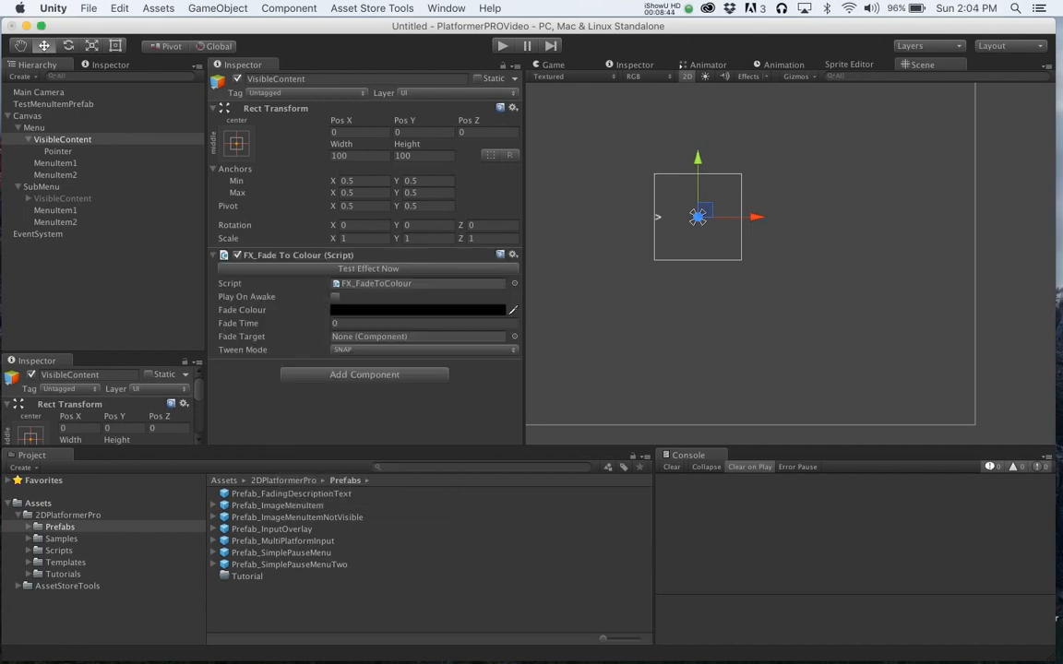
- Set that component's fade colour to white with alpha 255
{"action": "left_click", "coordinate": [390, 310]}
{"action": "left_click_drag", "start_coordinate": [34, 114], "coordinate": [6, 69]}
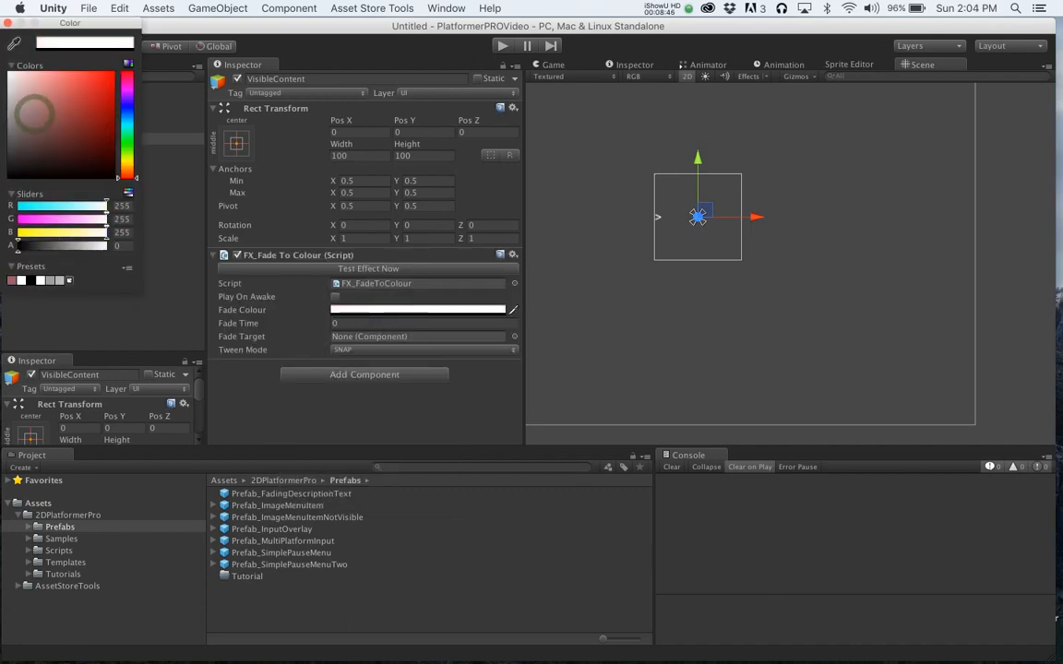
{"action": "left_click_drag", "start_coordinate": [20, 247], "coordinate": [109, 246]}
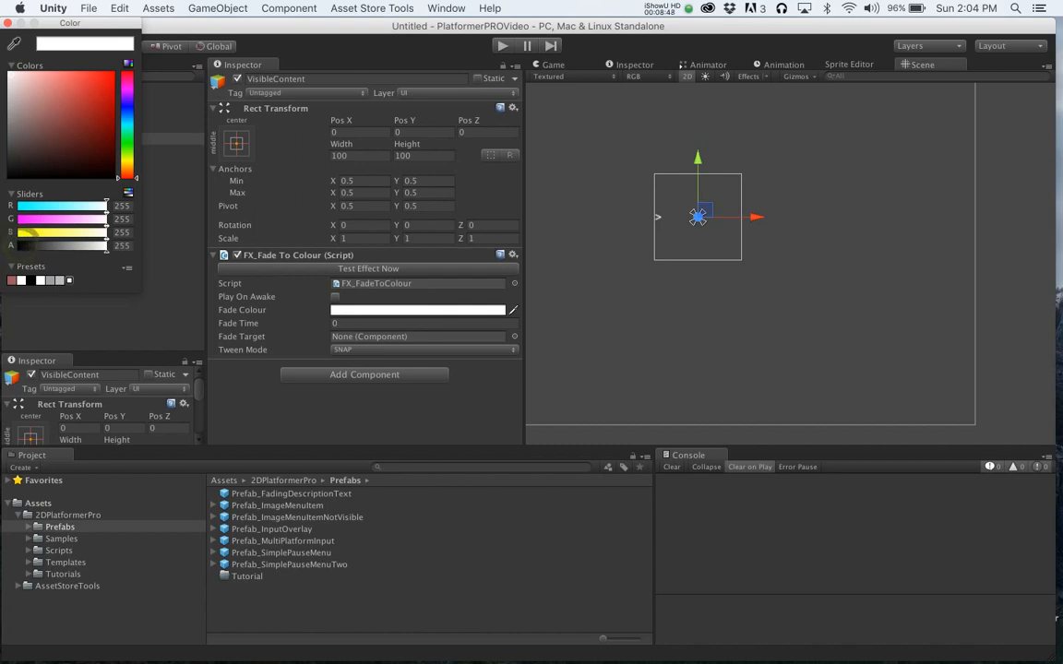
{"action": "left_click", "coordinate": [7, 23]}
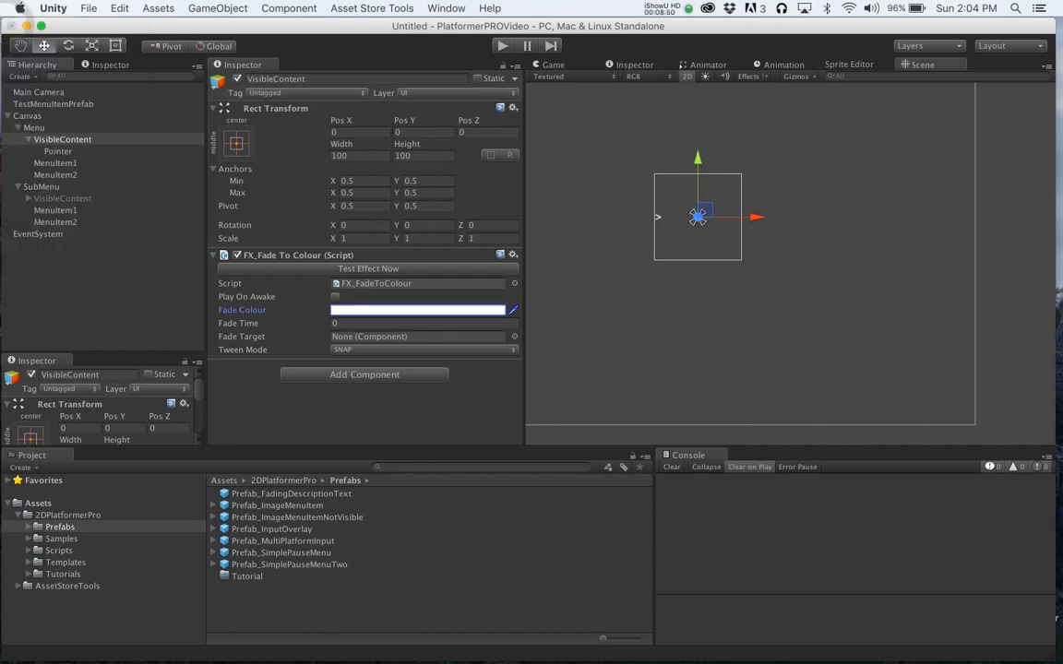
- Add a second FX_Fade To Colour component to the same VisibleContent object
{"action": "left_click", "coordinate": [364, 374]}
{"action": "type", "text": "FxF"}
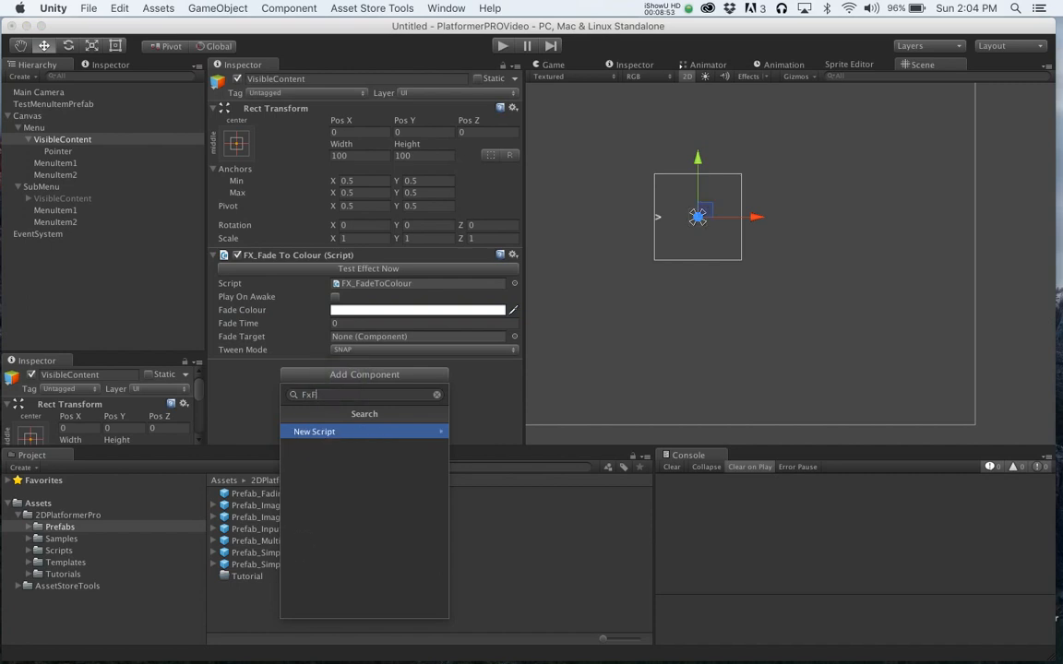
{"action": "key", "text": "BackSpace"}
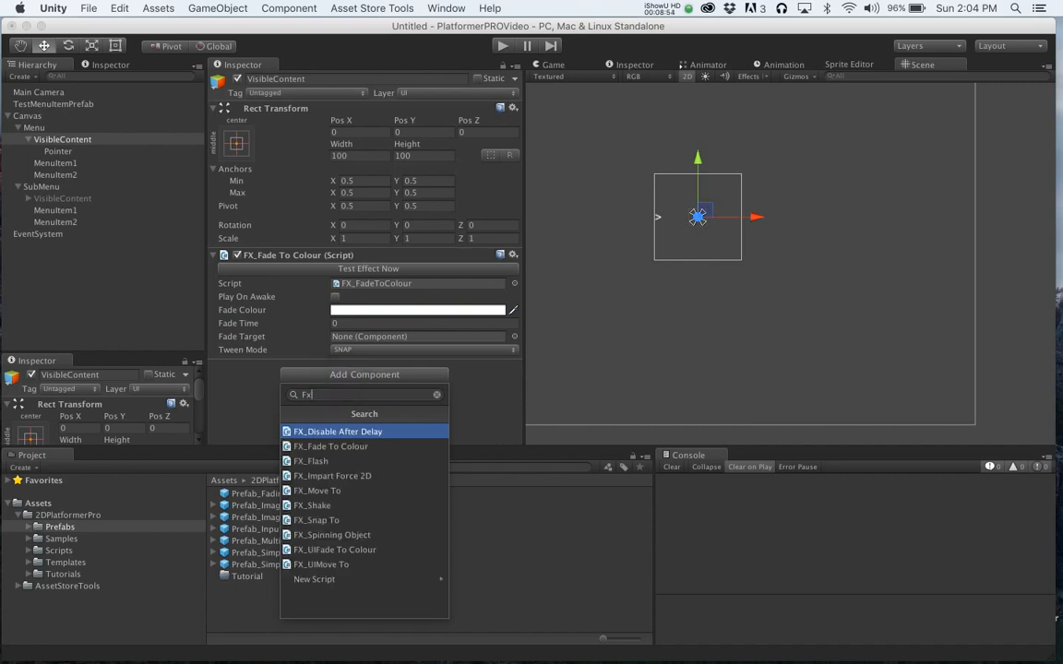
{"action": "key", "text": "Down"}
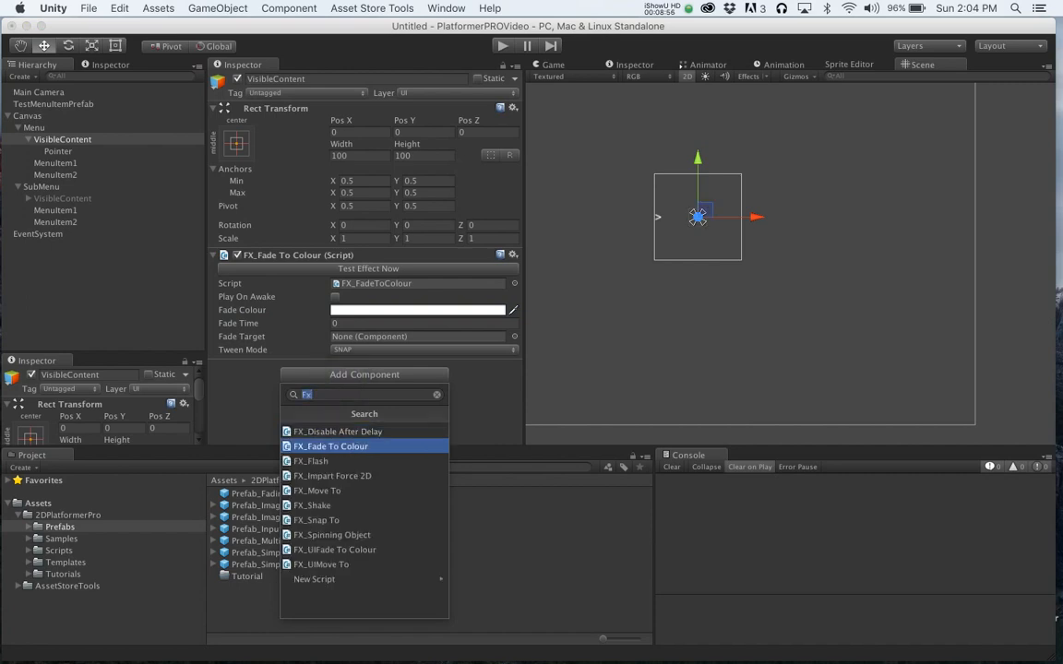
{"action": "key", "text": "Return"}
- Set the second component's fade colour to white with alpha 0
{"action": "scroll", "coordinate": [363, 369], "scroll_direction": "down", "scroll_amount": 3}
{"action": "left_click", "coordinate": [363, 370]}
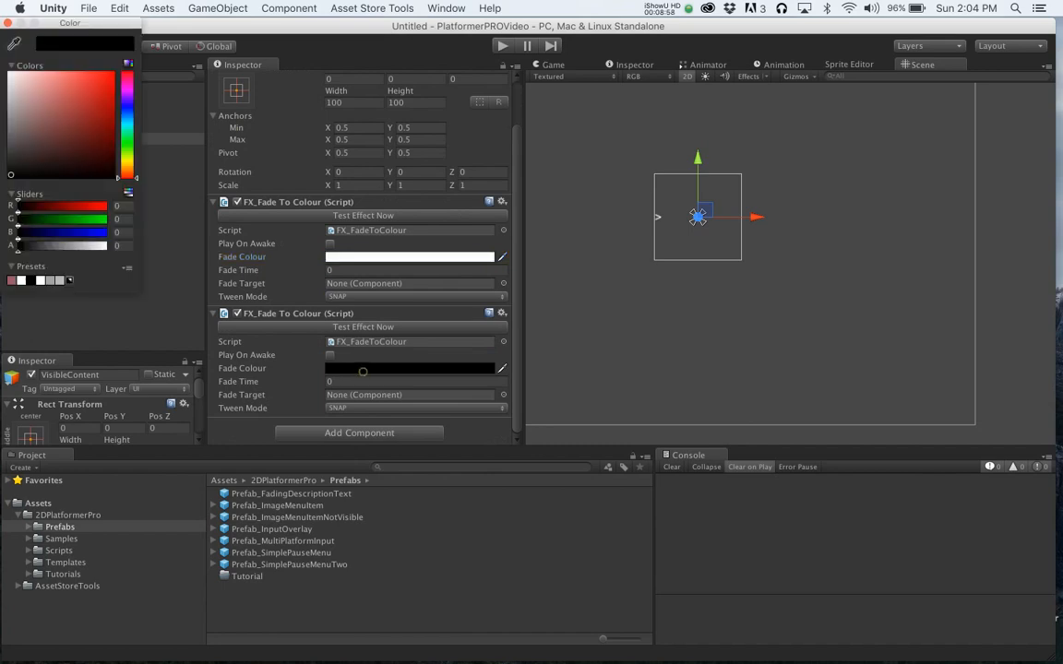
{"action": "left_click_drag", "start_coordinate": [23, 121], "coordinate": [8, 71]}
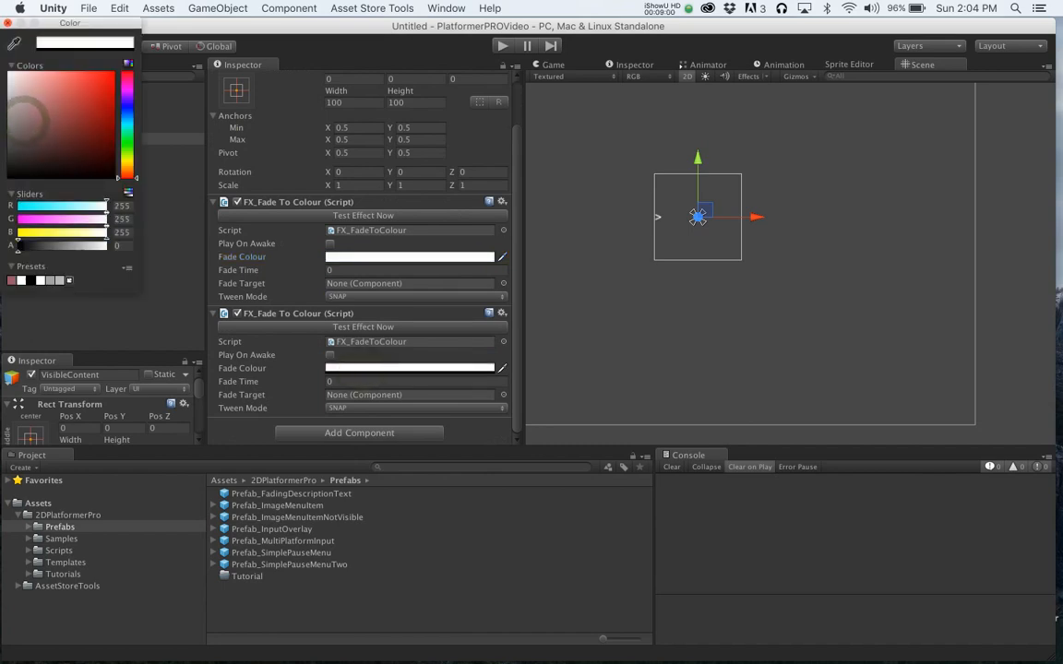
{"action": "left_click", "coordinate": [8, 23]}
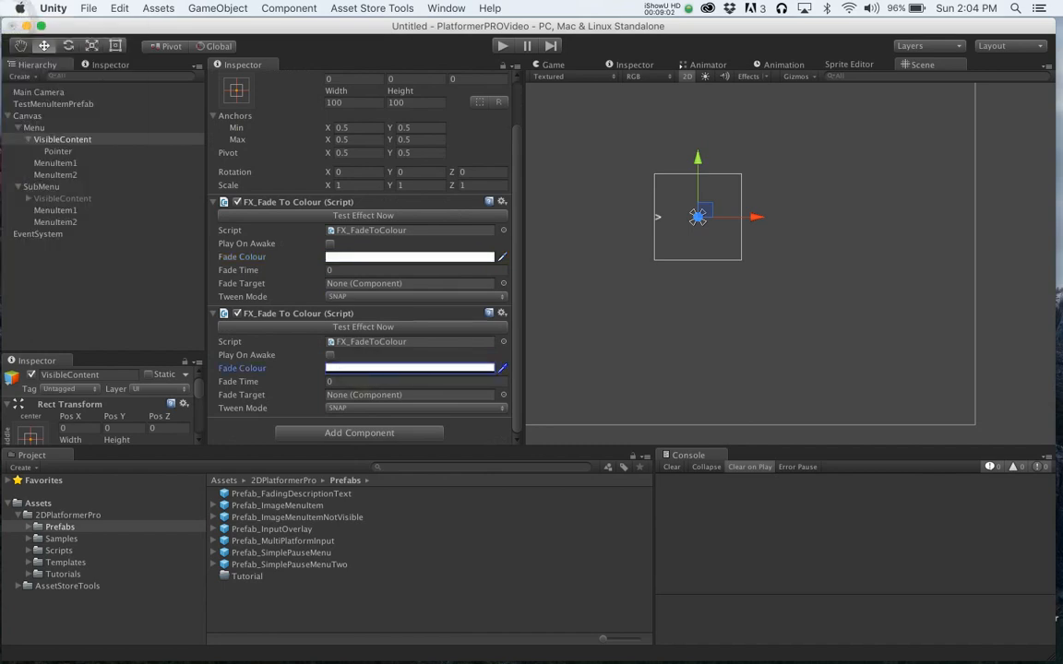
- Set the tween mode of both fade components to LINEAR
{"action": "left_click", "coordinate": [344, 296]}
{"action": "left_click", "coordinate": [351, 308]}
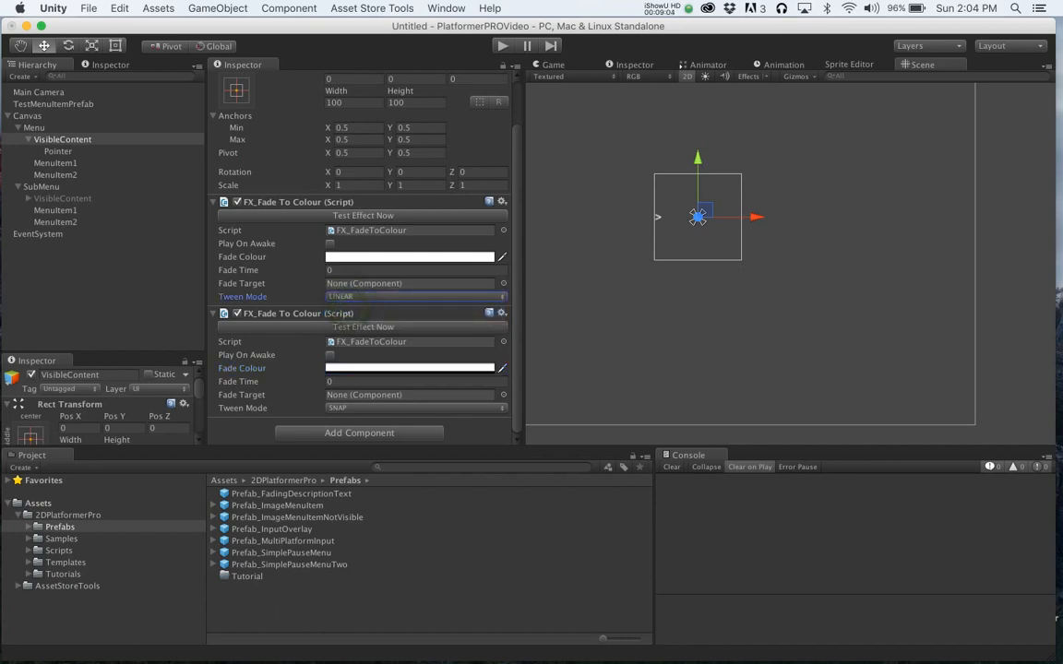
{"action": "left_click", "coordinate": [345, 408]}
{"action": "left_click", "coordinate": [349, 420]}
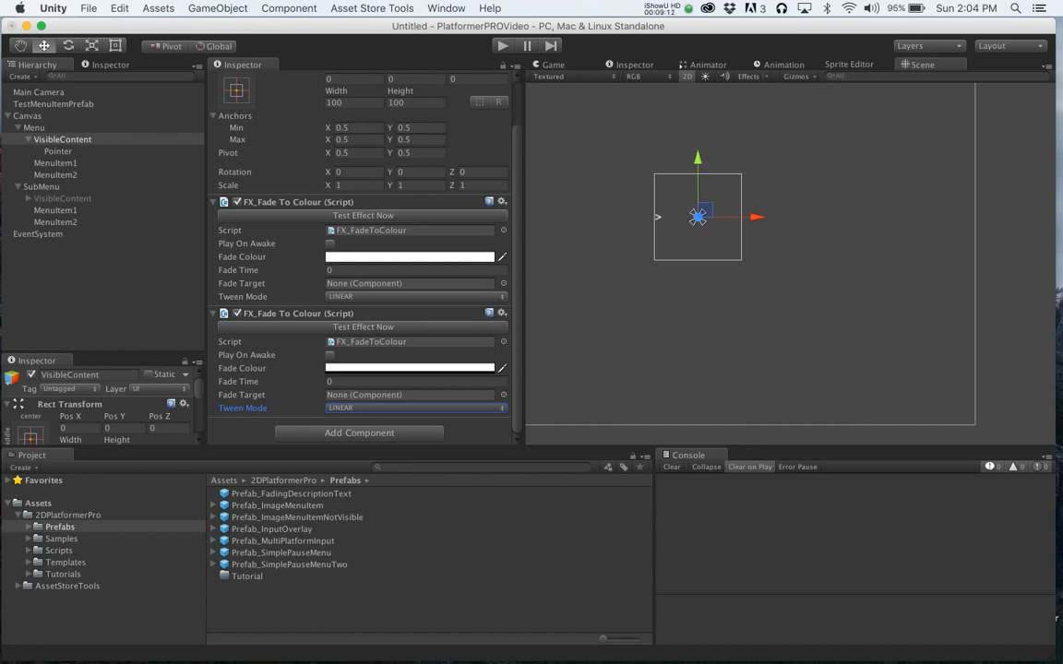
- Set the main Menu's Show Effects and Hide Effects sizes to 1 each
{"action": "left_click", "coordinate": [34, 128]}
{"action": "left_click", "coordinate": [331, 356]}
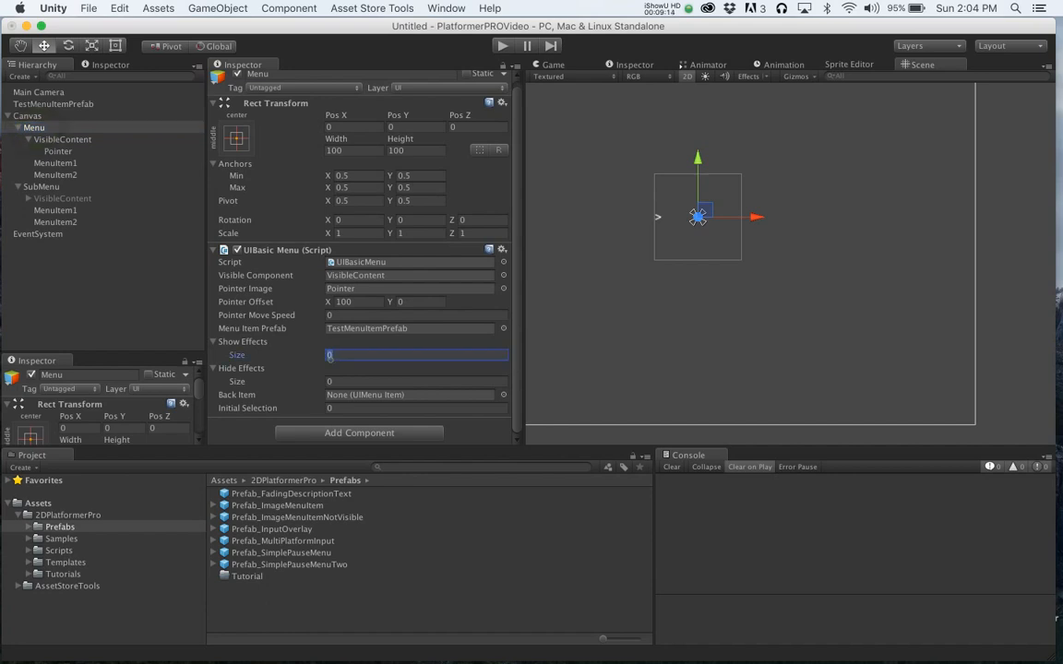
{"action": "type", "text": "1"}
{"action": "key", "text": "Return"}
{"action": "left_click", "coordinate": [340, 395]}
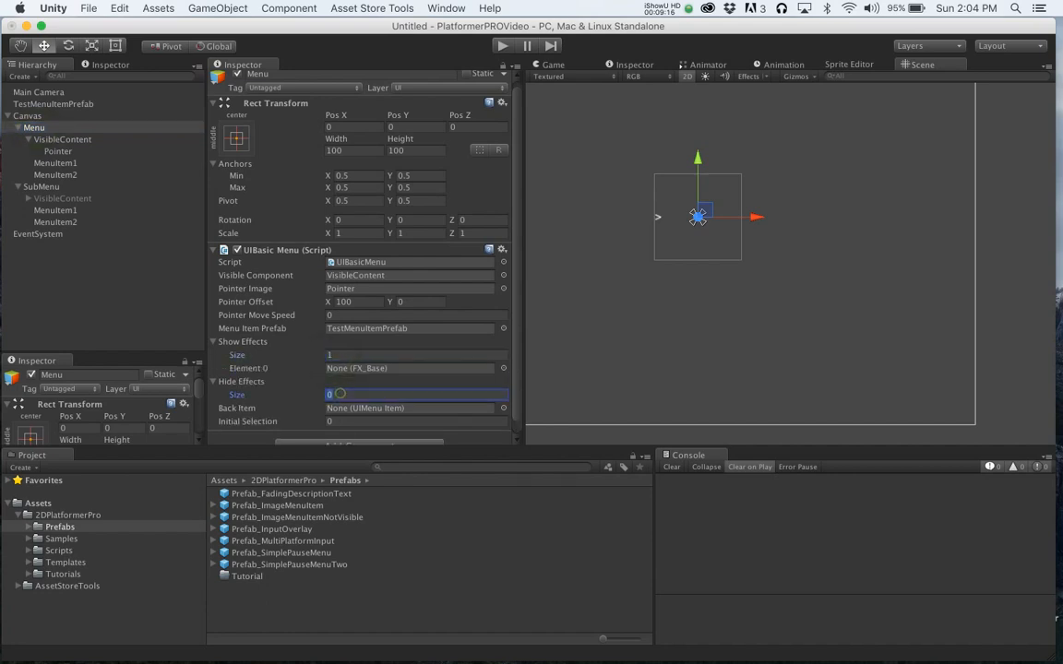
{"action": "type", "text": "1"}
{"action": "key", "text": "Return"}
- Assign the VisibleContent object's first fade component to the main Menu's Show Effects Element 0
{"action": "left_click", "coordinate": [62, 140]}
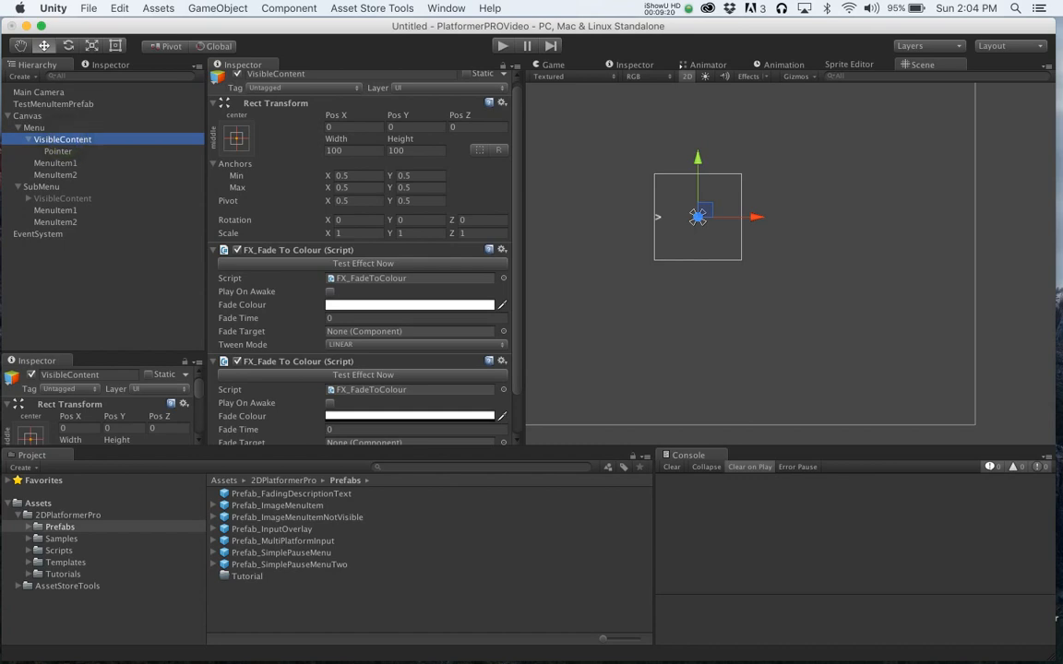
{"action": "left_click", "coordinate": [110, 64]}
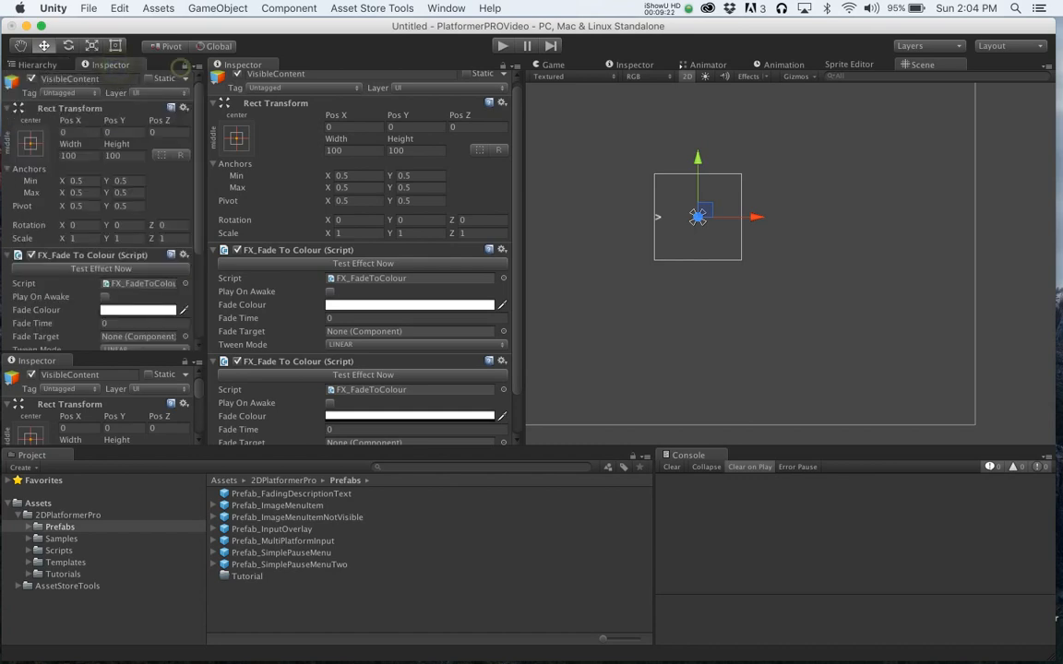
{"action": "left_click", "coordinate": [37, 65]}
{"action": "left_click", "coordinate": [32, 123]}
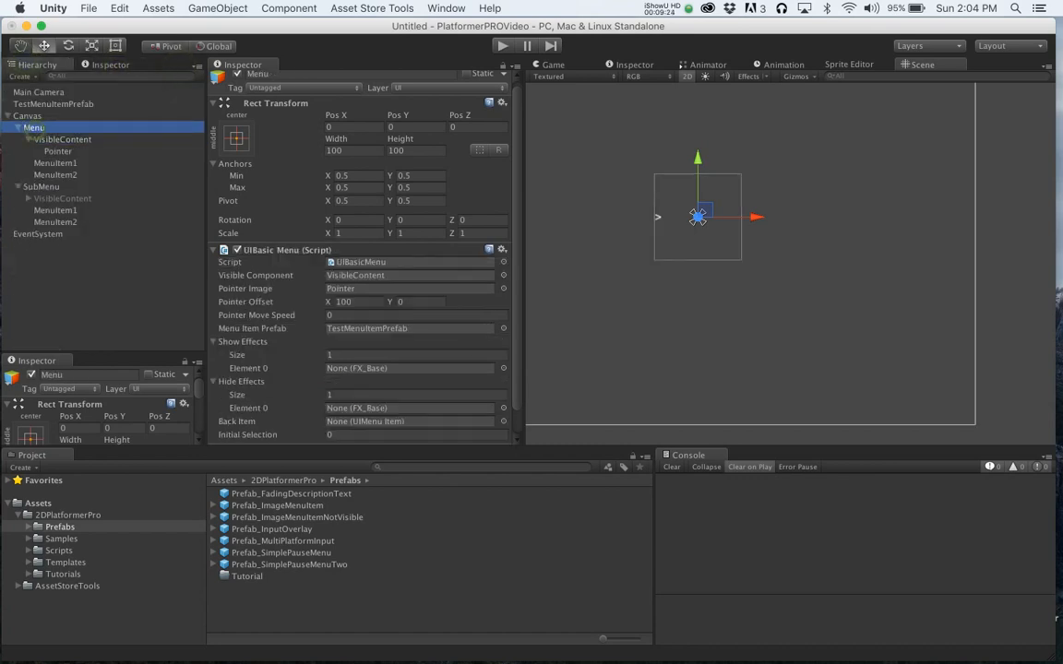
{"action": "left_click", "coordinate": [109, 65]}
{"action": "scroll", "coordinate": [360, 277], "scroll_direction": "down", "scroll_amount": 2}
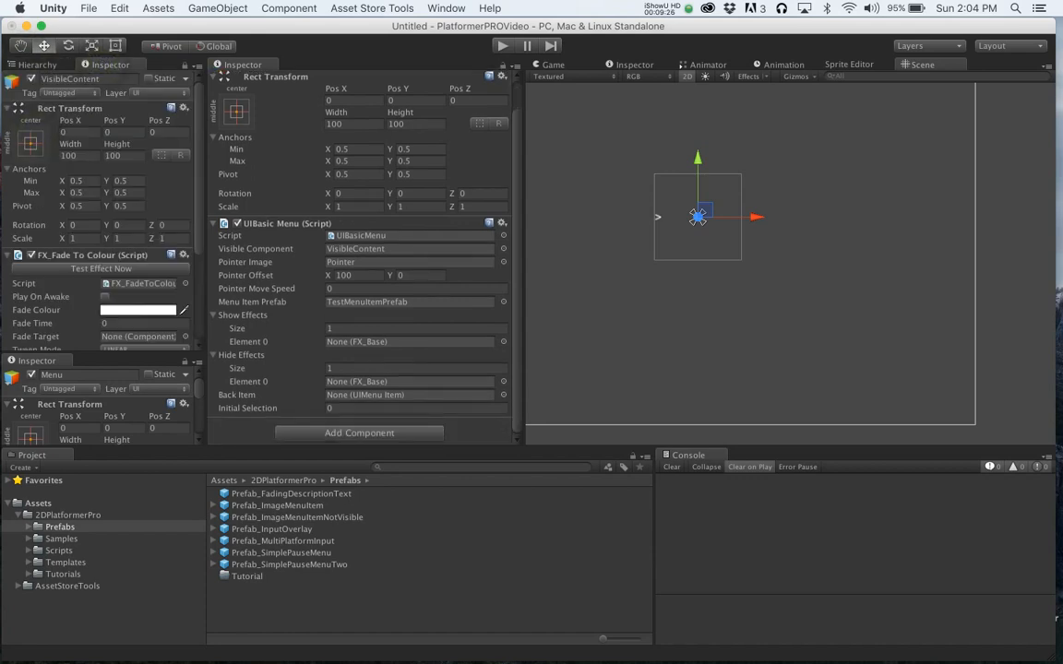
{"action": "left_click_drag", "start_coordinate": [93, 255], "coordinate": [406, 341]}
- Assign the second fade component to the main Menu's Hide Effects Element 0
{"action": "scroll", "coordinate": [67, 240], "scroll_direction": "down", "scroll_amount": 10}
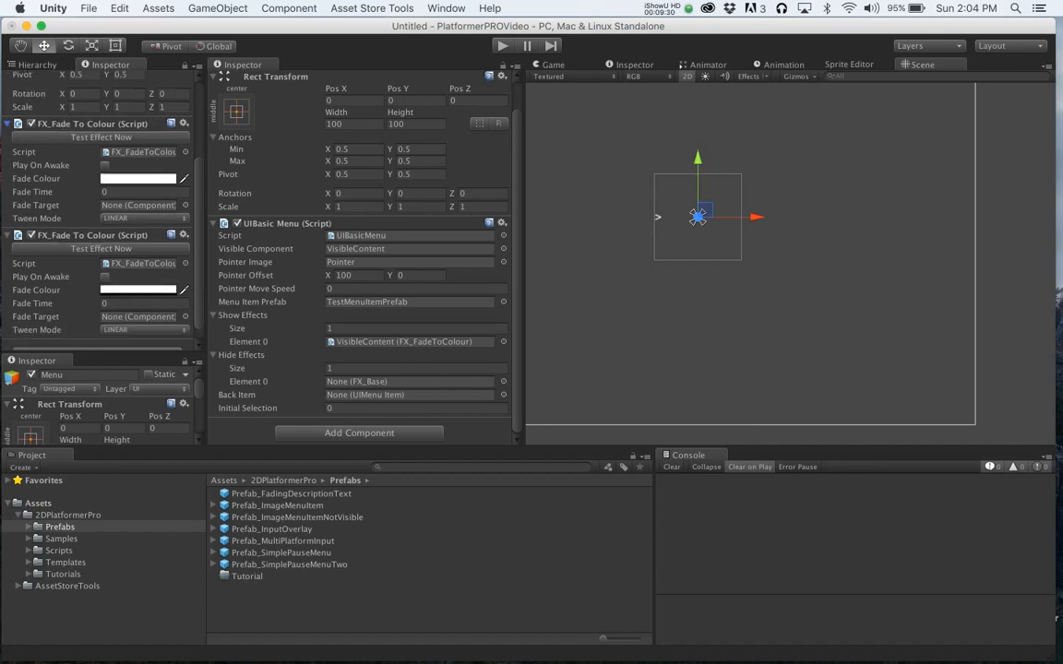
{"action": "left_click_drag", "start_coordinate": [68, 236], "coordinate": [411, 381]}
{"action": "scroll", "coordinate": [277, 295], "scroll_direction": "up", "scroll_amount": 2}
{"action": "scroll", "coordinate": [101, 230], "scroll_direction": "up", "scroll_amount": 5}
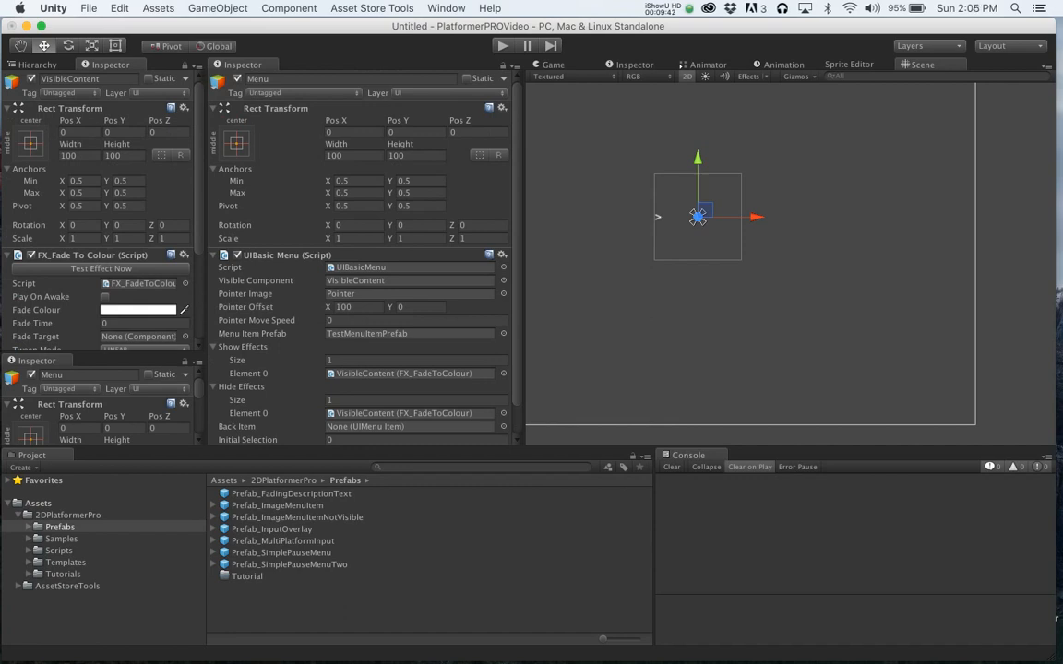
{"action": "left_click", "coordinate": [30, 64]}
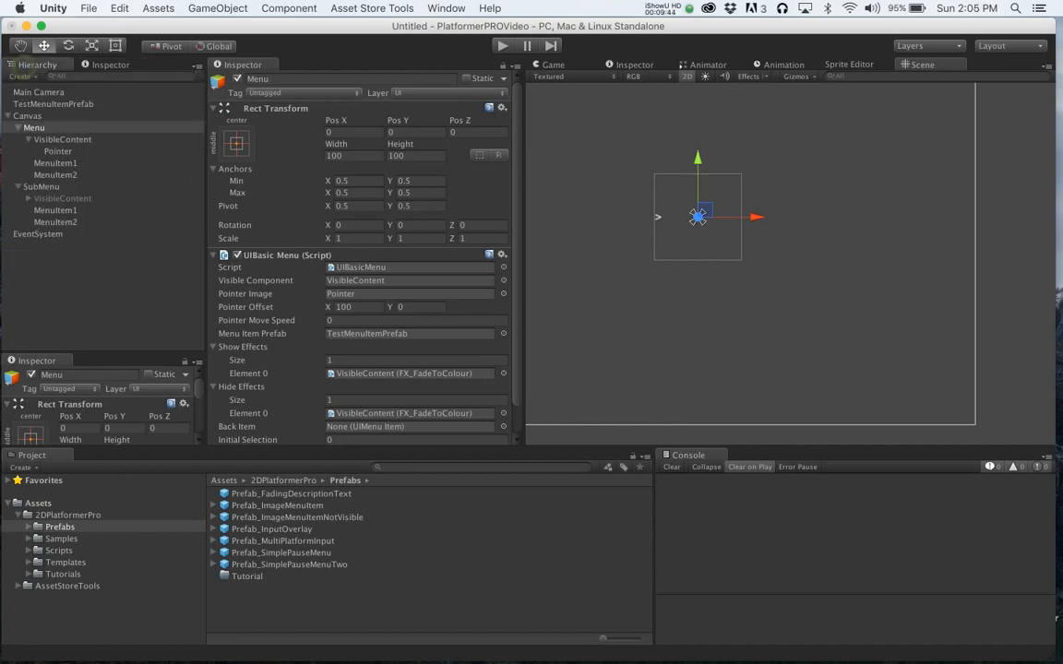
{"action": "left_click", "coordinate": [103, 63]}
{"action": "left_click", "coordinate": [182, 66]}
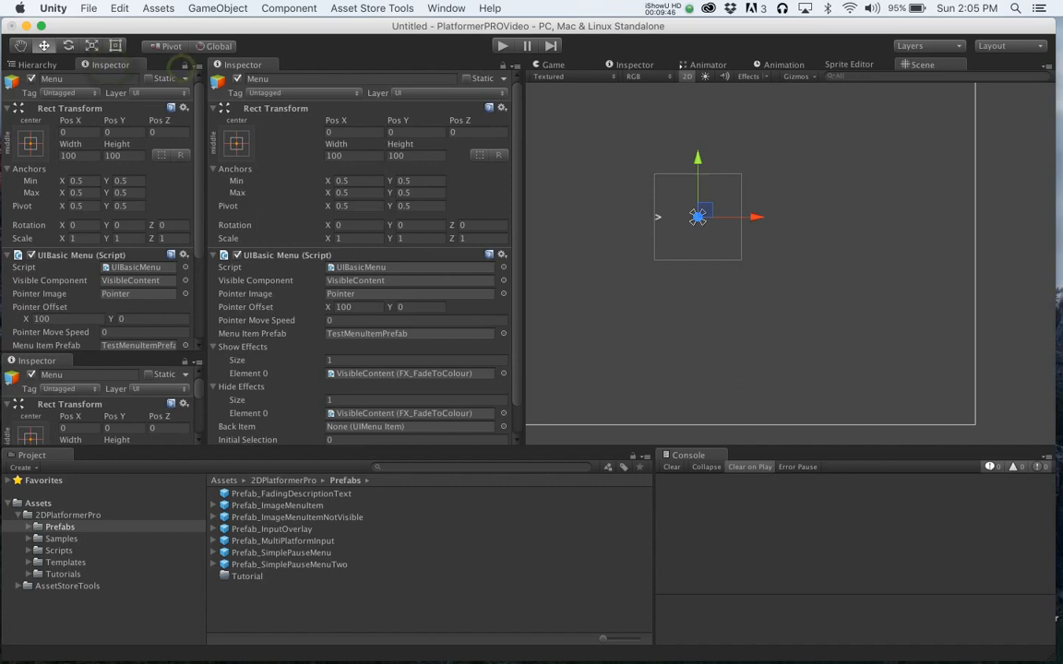
{"action": "left_click", "coordinate": [47, 64]}
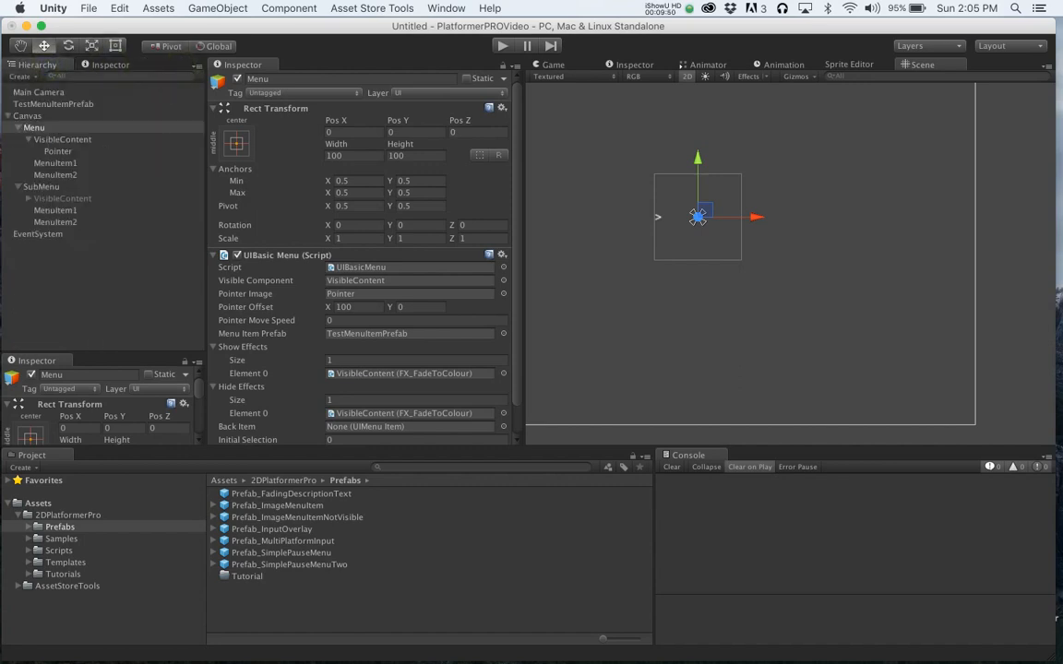
- Set the fade time of both fade components on VisibleContent to 1
{"action": "left_click", "coordinate": [62, 139]}
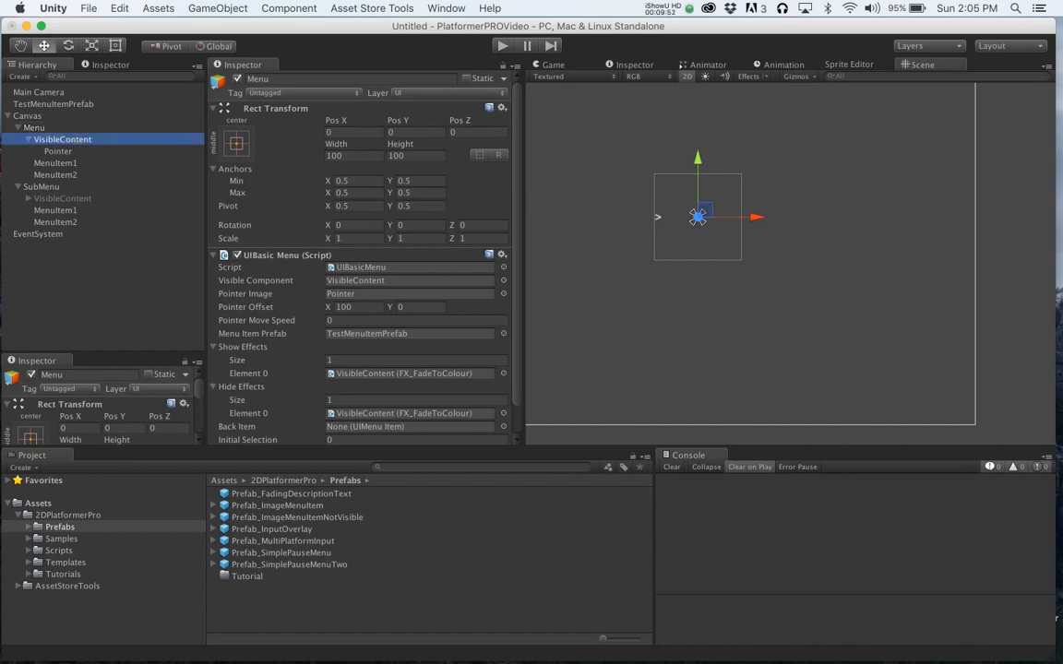
{"action": "left_click", "coordinate": [335, 323]}
{"action": "type", "text": "1"}
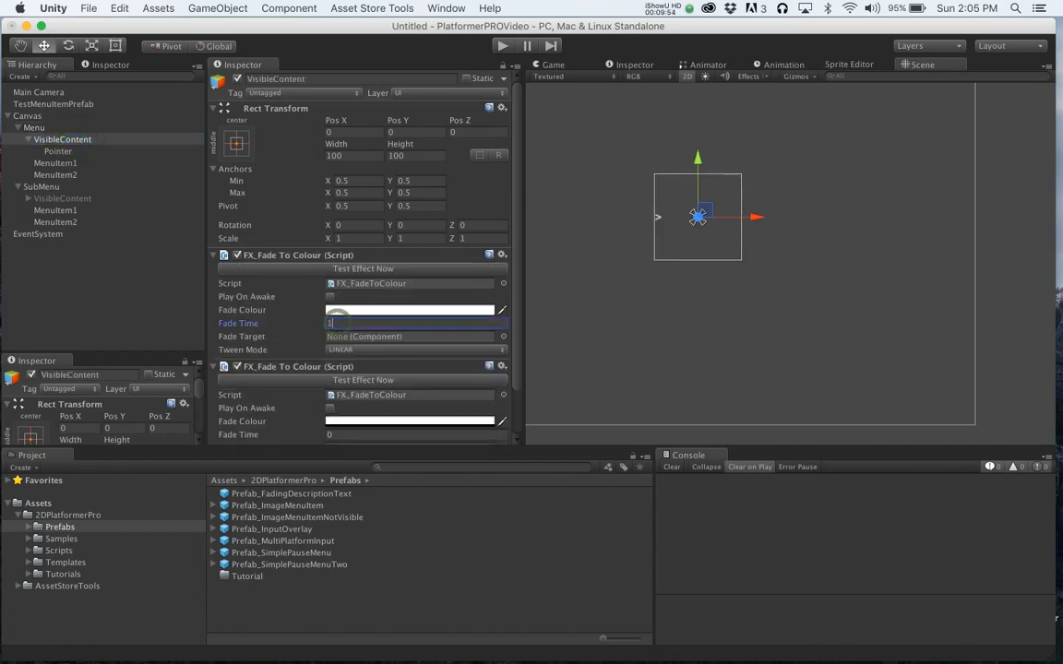
{"action": "scroll", "coordinate": [335, 323], "scroll_direction": "down", "scroll_amount": 1}
{"action": "key", "text": "Tab"}
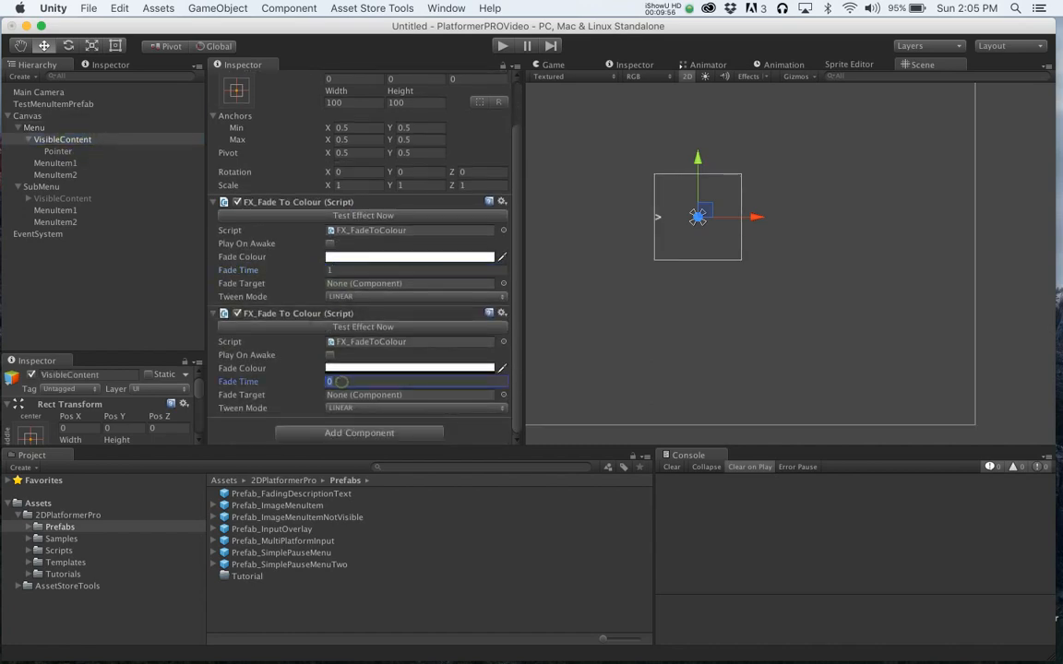
{"action": "key", "text": "super+s"}
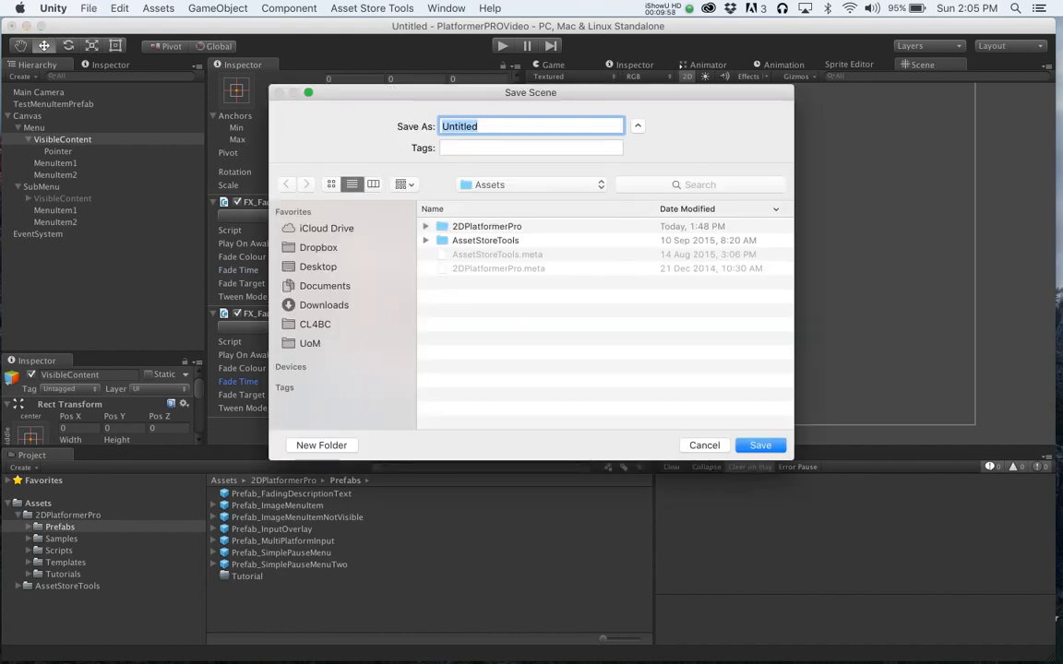
{"action": "left_click", "coordinate": [704, 447]}
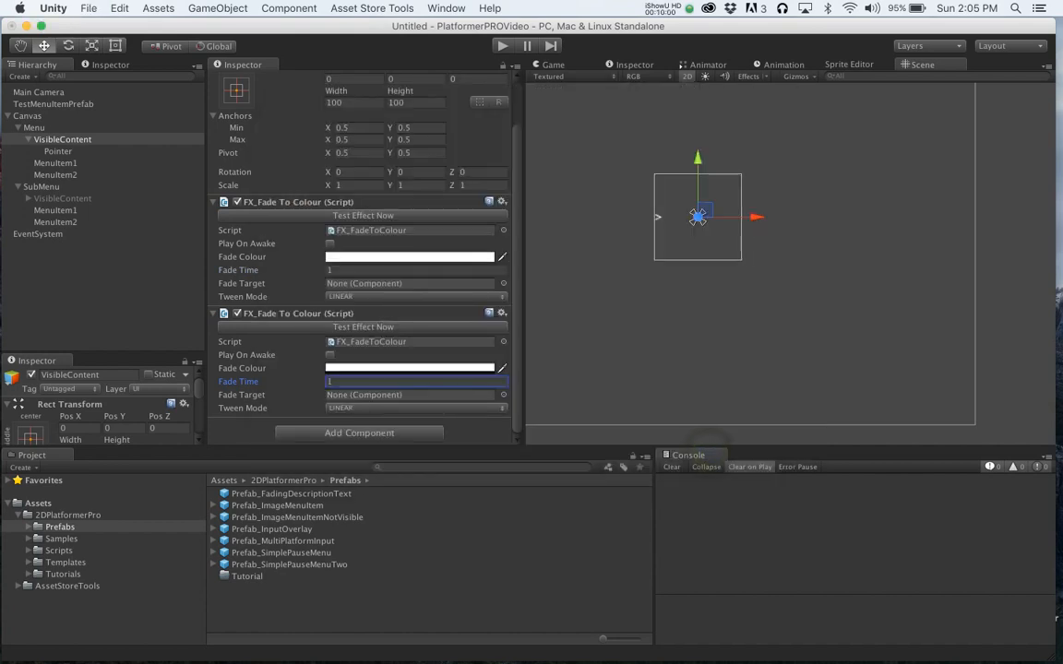
- Run the scene and open the submenu to test the fade effects, then stop play mode
{"action": "key", "text": "super+p"}
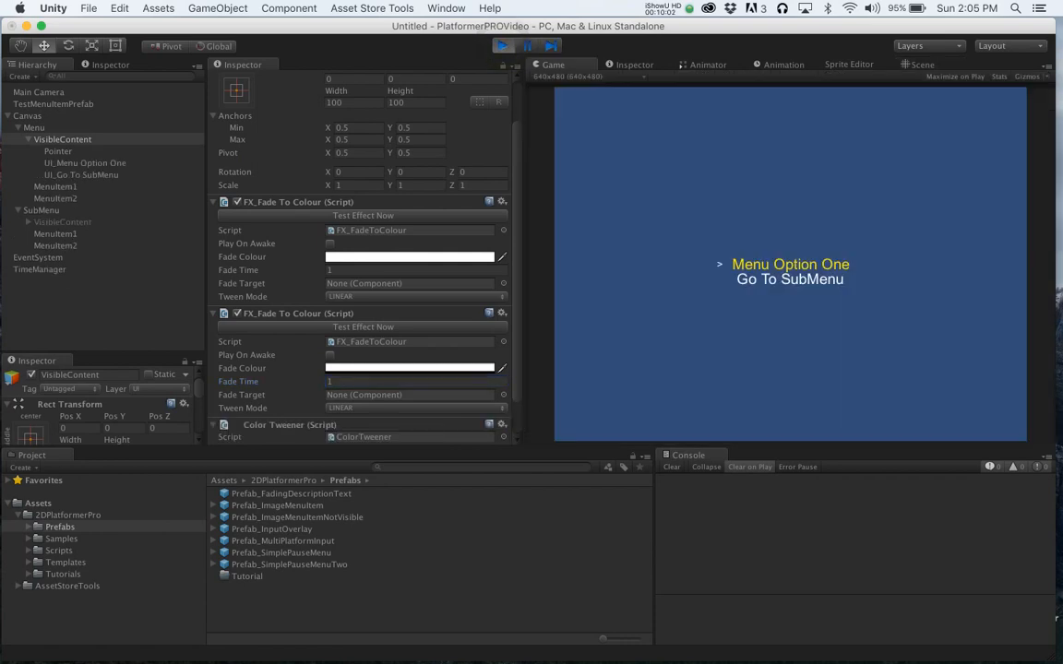
{"action": "key", "text": "Down"}
{"action": "key", "text": "Return"}
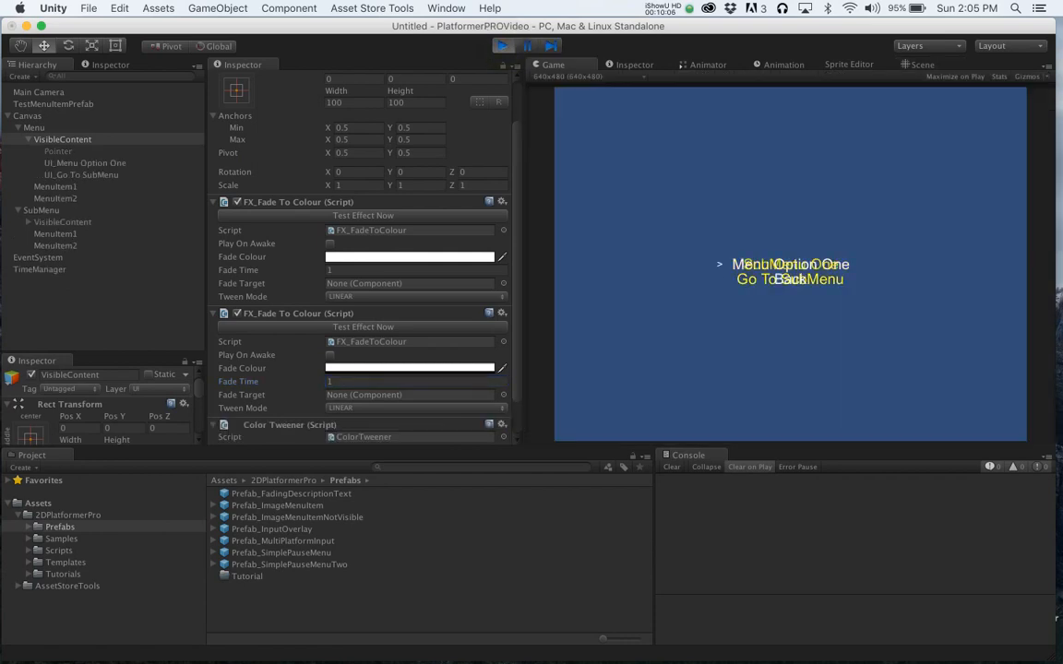
{"action": "key", "text": "super+p"}
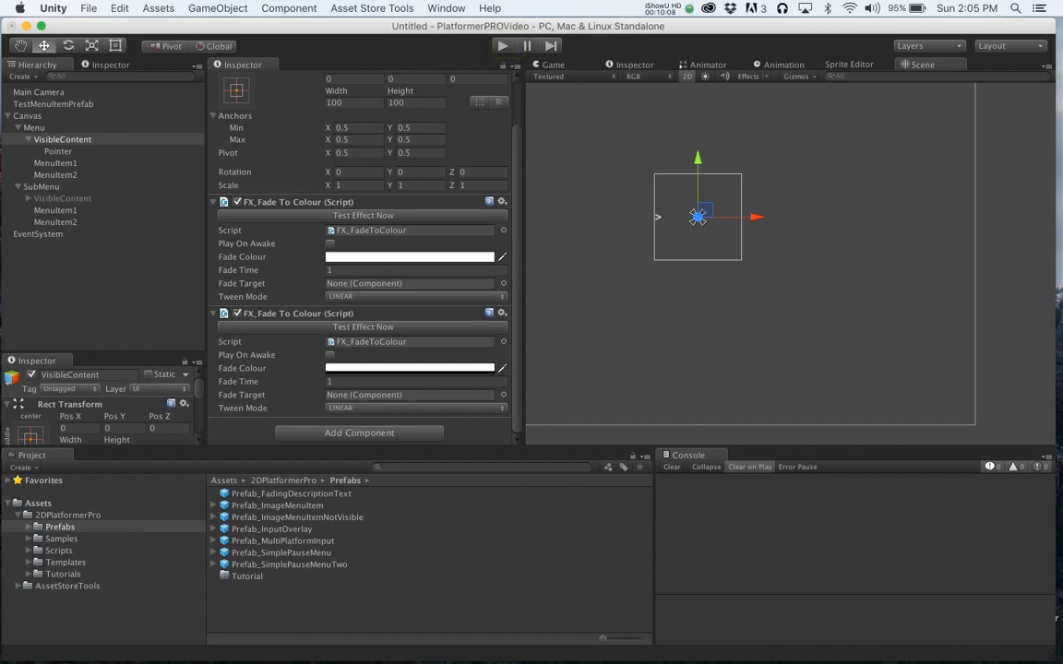
- Assign VisibleContent as the first fade component's fade target and run the menu again
{"action": "left_click_drag", "start_coordinate": [63, 140], "coordinate": [140, 131]}
{"action": "left_click_drag", "start_coordinate": [344, 282], "coordinate": [345, 283]}
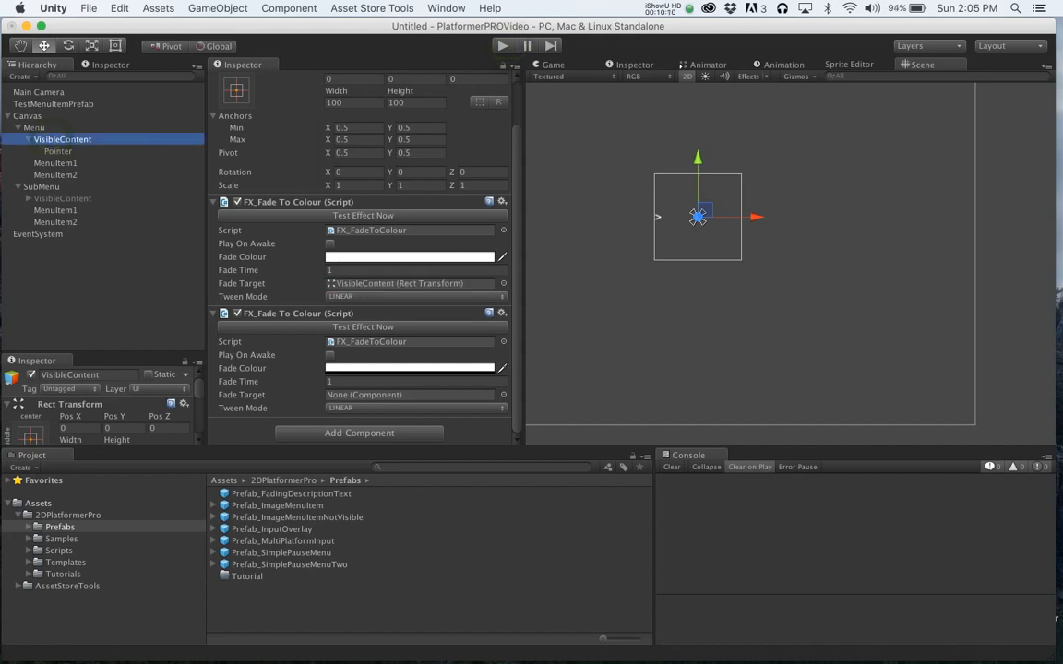
{"action": "left_click", "coordinate": [503, 46]}
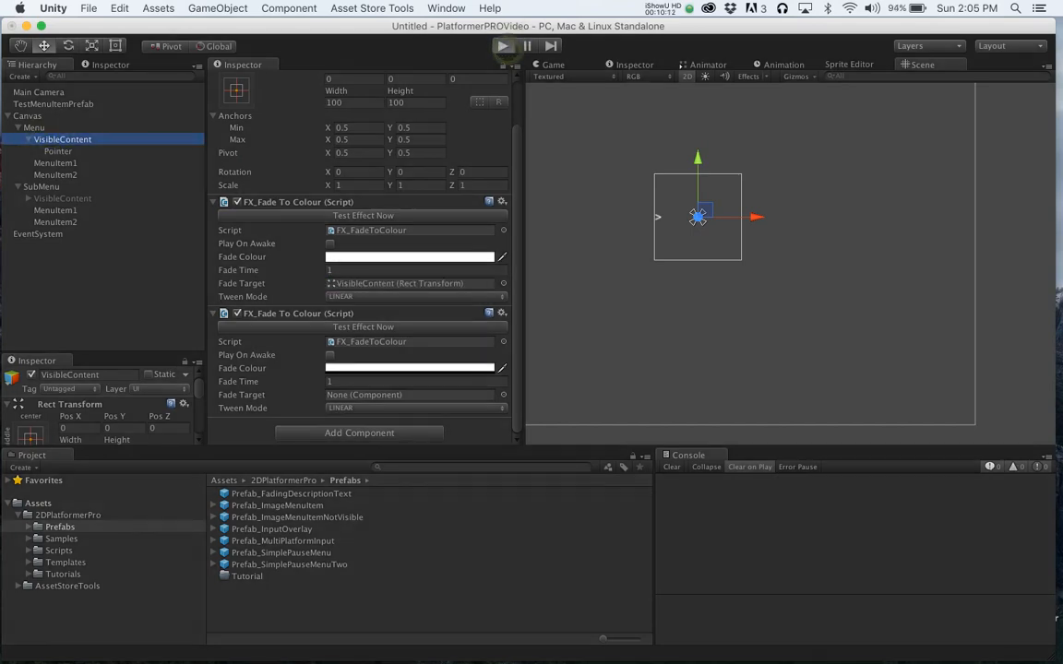
{"action": "key", "text": "Down"}
{"action": "key", "text": "Return"}
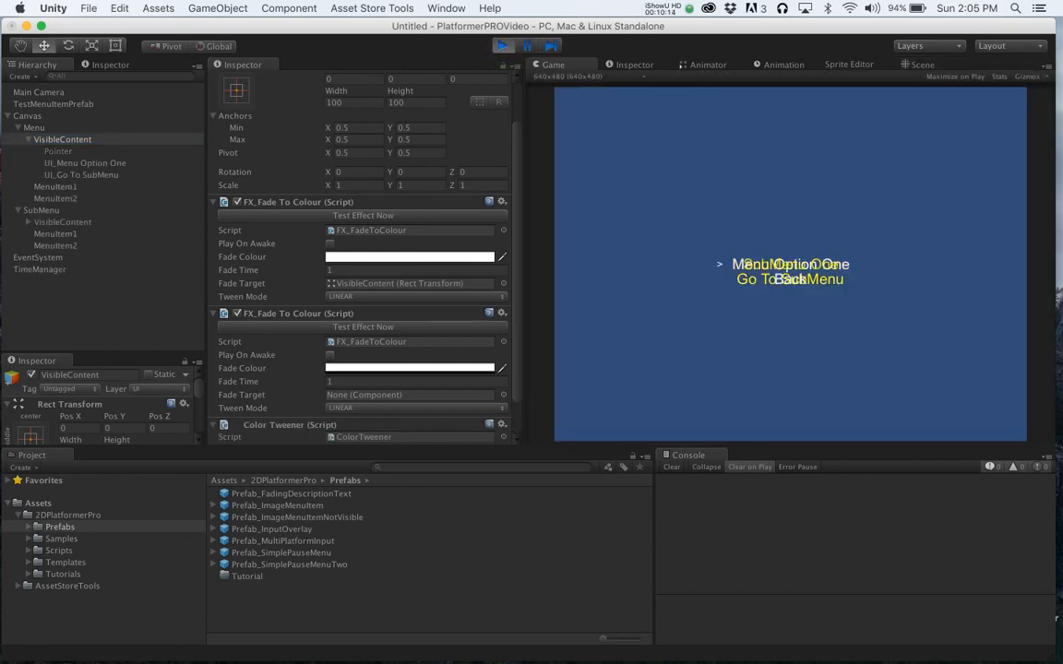
{"action": "key", "text": "Return"}
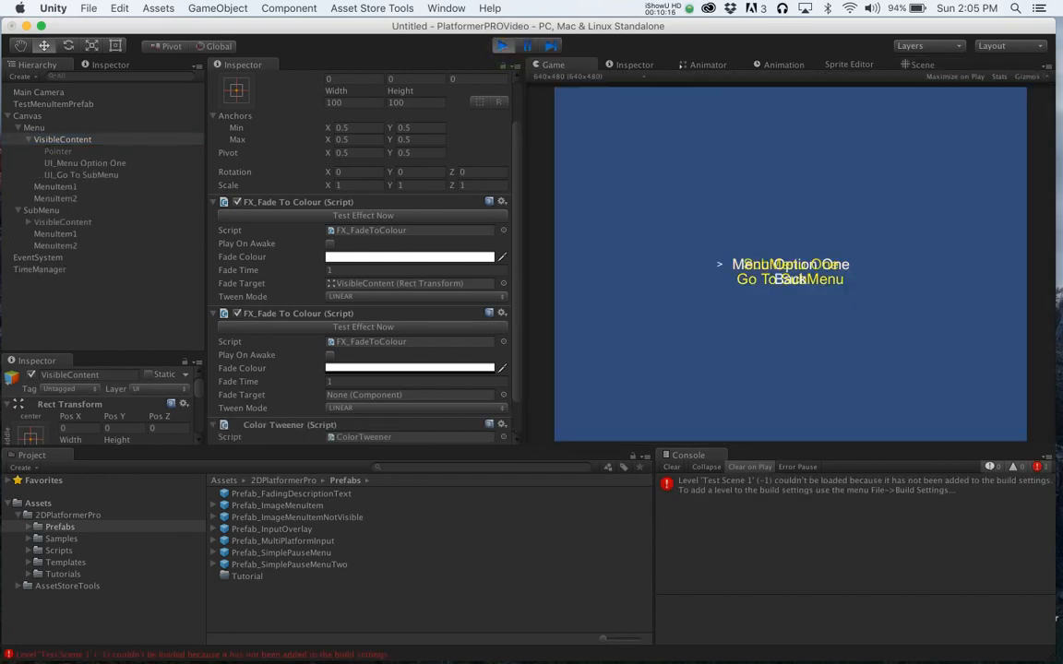
{"action": "left_click", "coordinate": [503, 45]}
- Replace the first fade component's script with FX_UIFadeToColour
{"action": "left_click", "coordinate": [501, 201]}
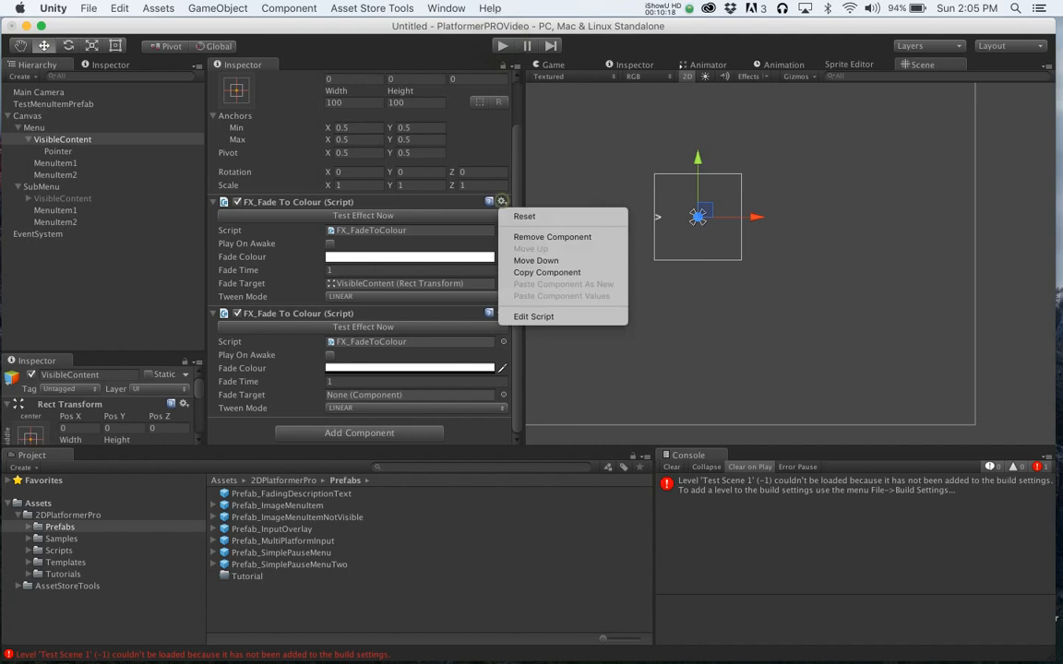
{"action": "left_click", "coordinate": [447, 232]}
{"action": "left_click", "coordinate": [504, 232]}
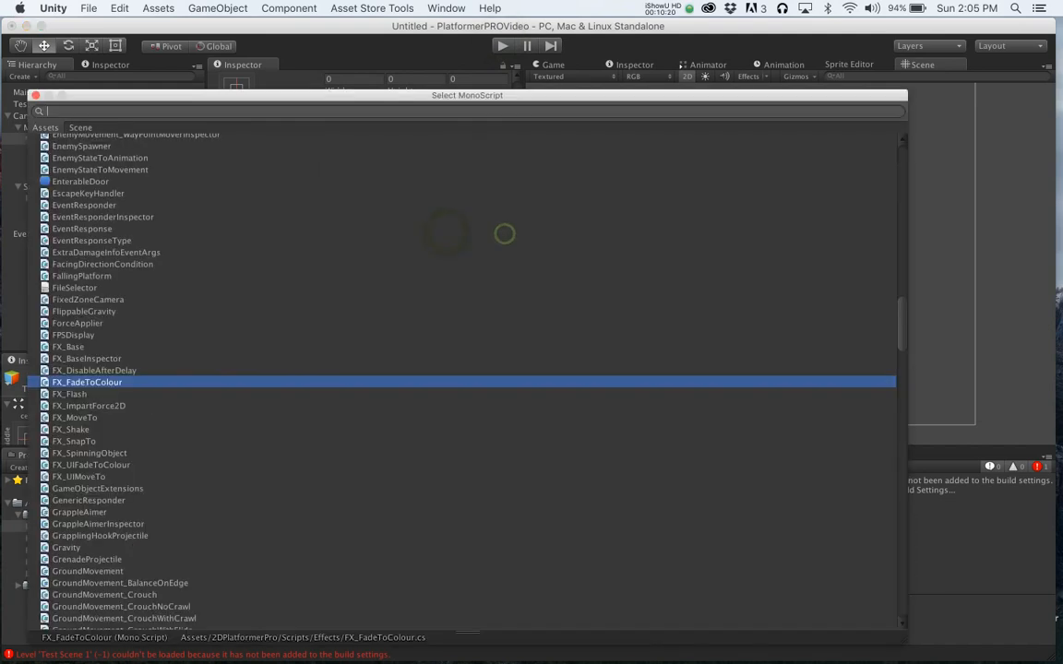
{"action": "double_click", "coordinate": [91, 465]}
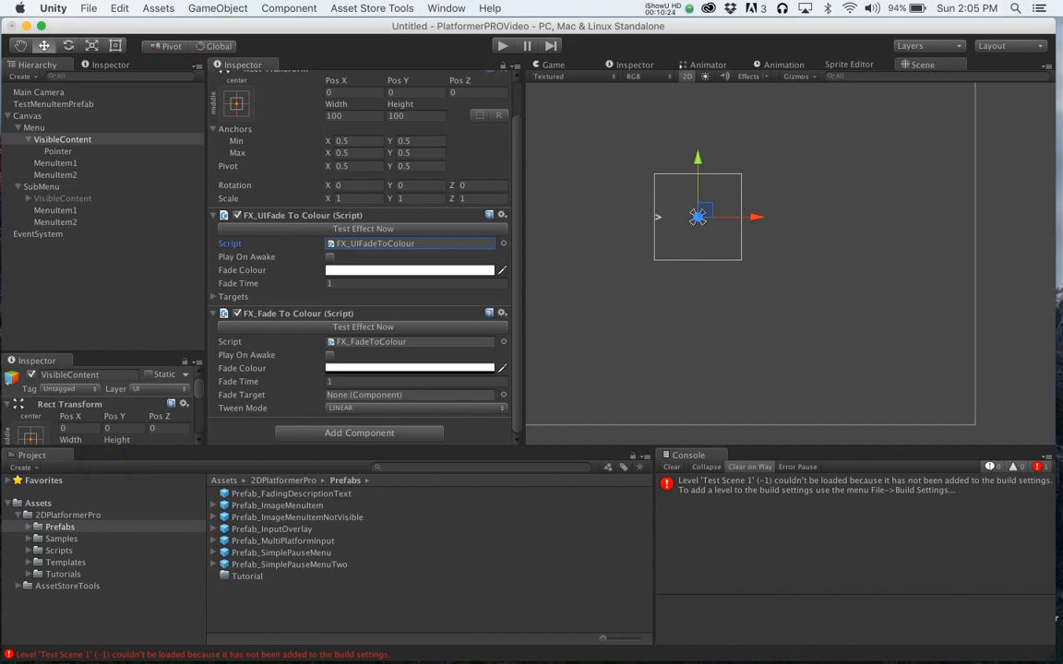
- Open the second fade component's script in the code editor and return
{"action": "left_click", "coordinate": [501, 313]}
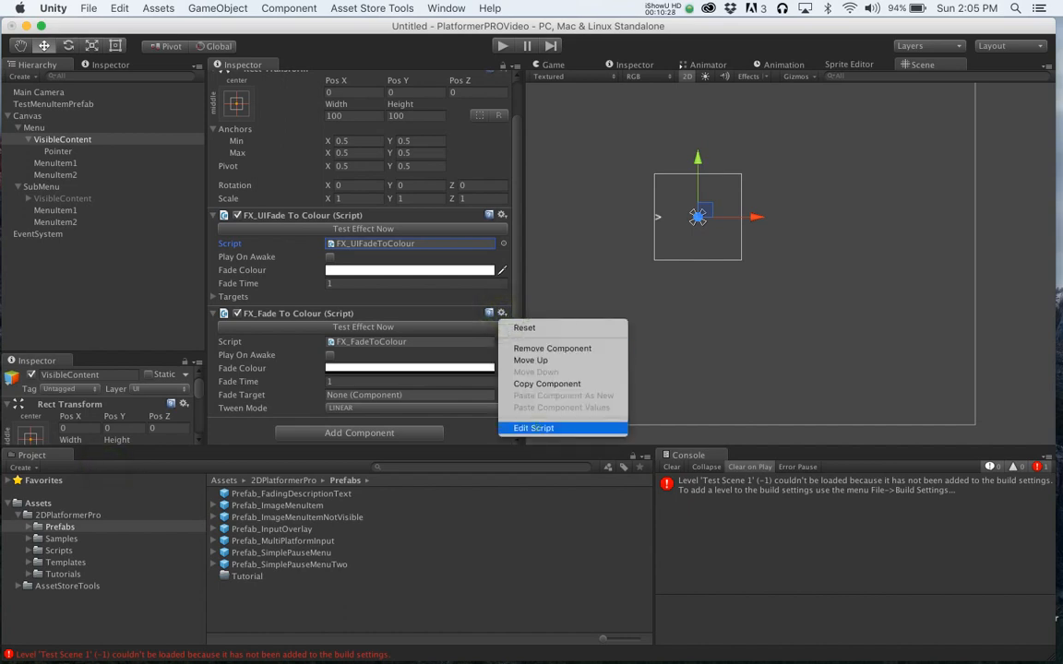
{"action": "left_click", "coordinate": [536, 427]}
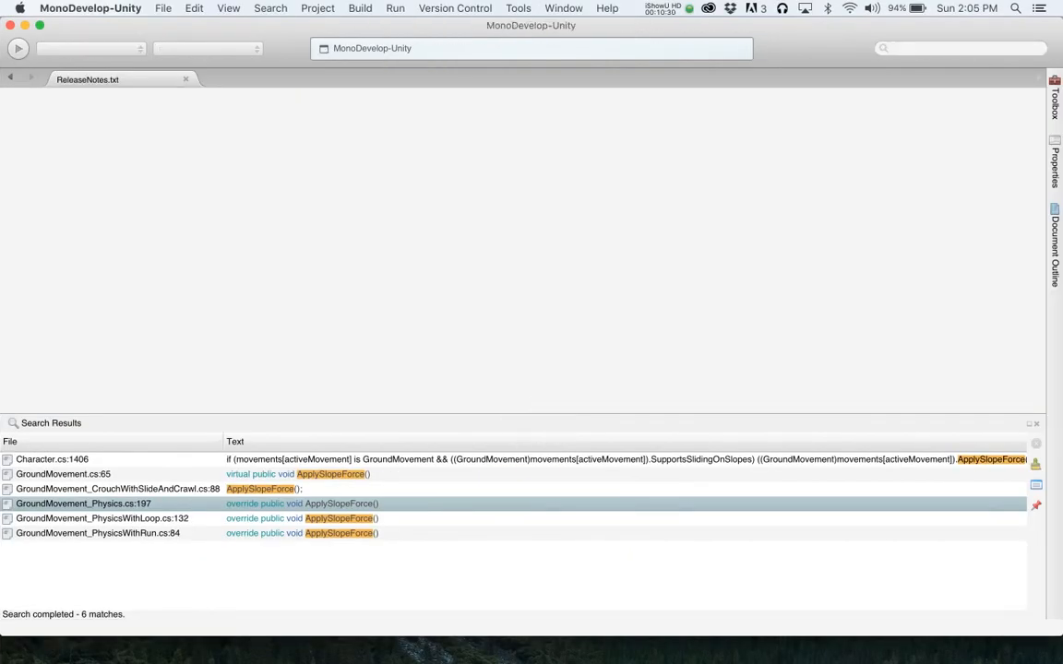
{"action": "key", "text": "super+Tab"}
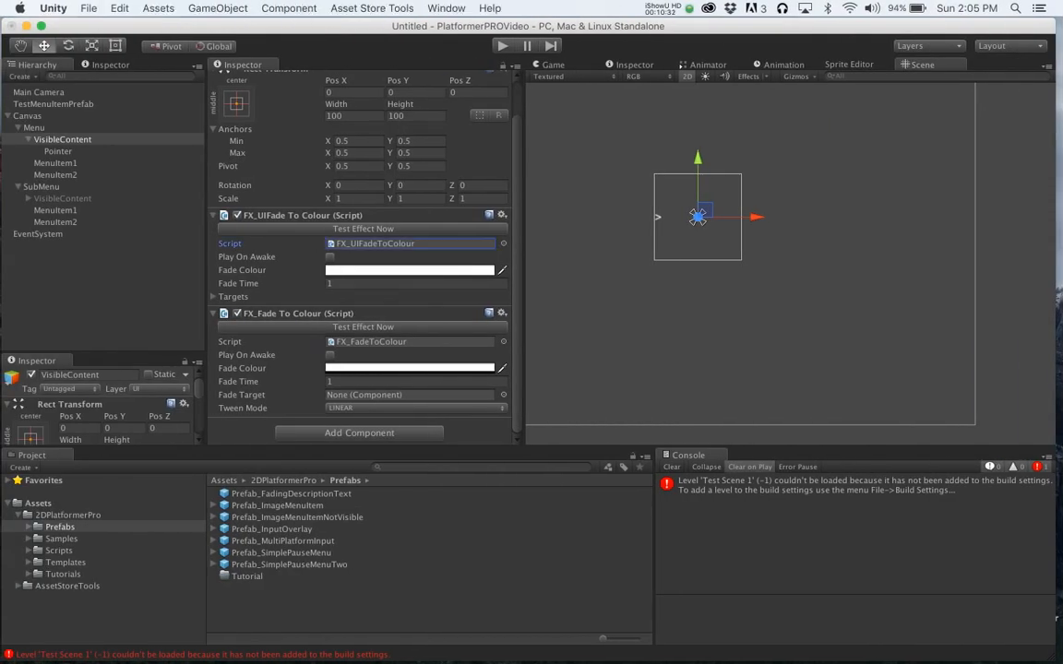
- Replace the second fade component's script with FX_UIFadeToColour
{"action": "left_click", "coordinate": [503, 341]}
{"action": "type", "text": "UIf"}
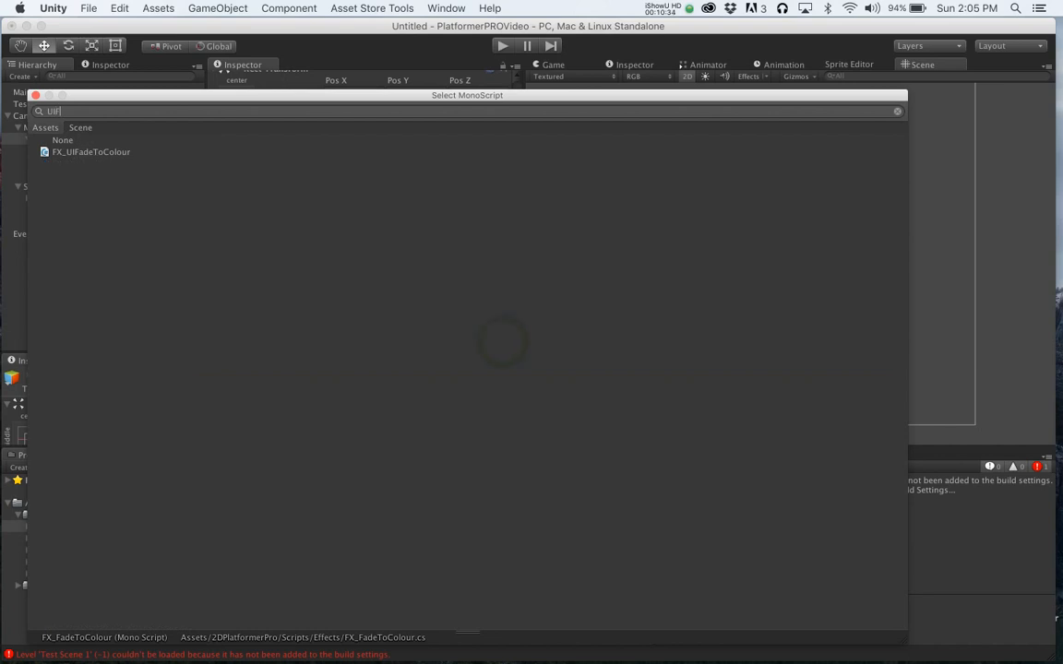
{"action": "double_click", "coordinate": [101, 151]}
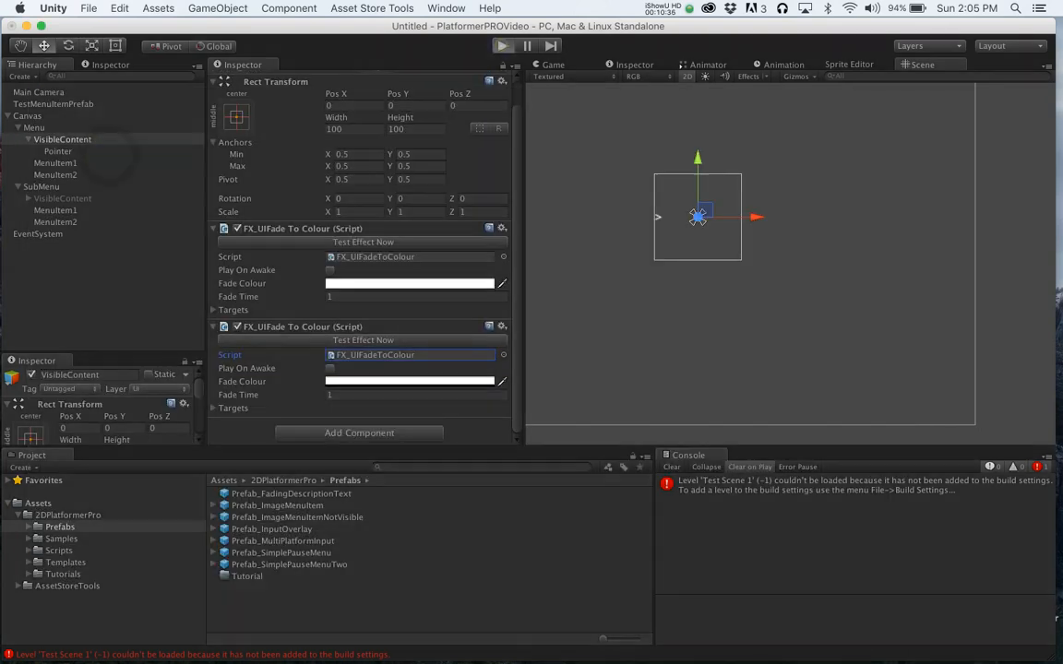
- Run the scene, enter the submenu and go back to test the UI fades, then stop play mode
{"action": "left_click", "coordinate": [502, 45]}
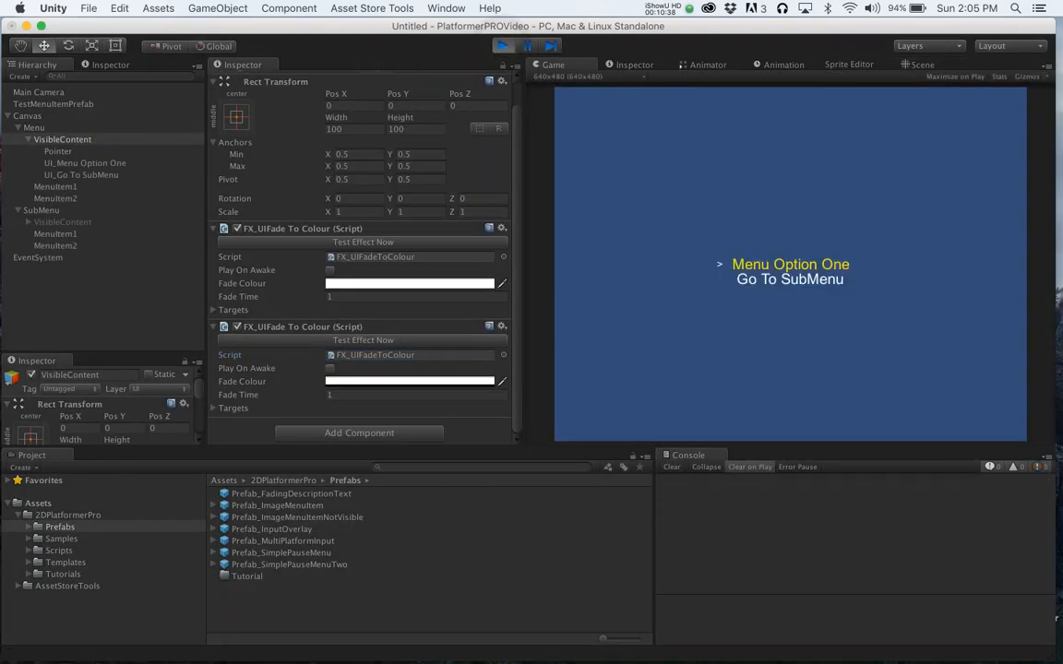
{"action": "key", "text": "Return"}
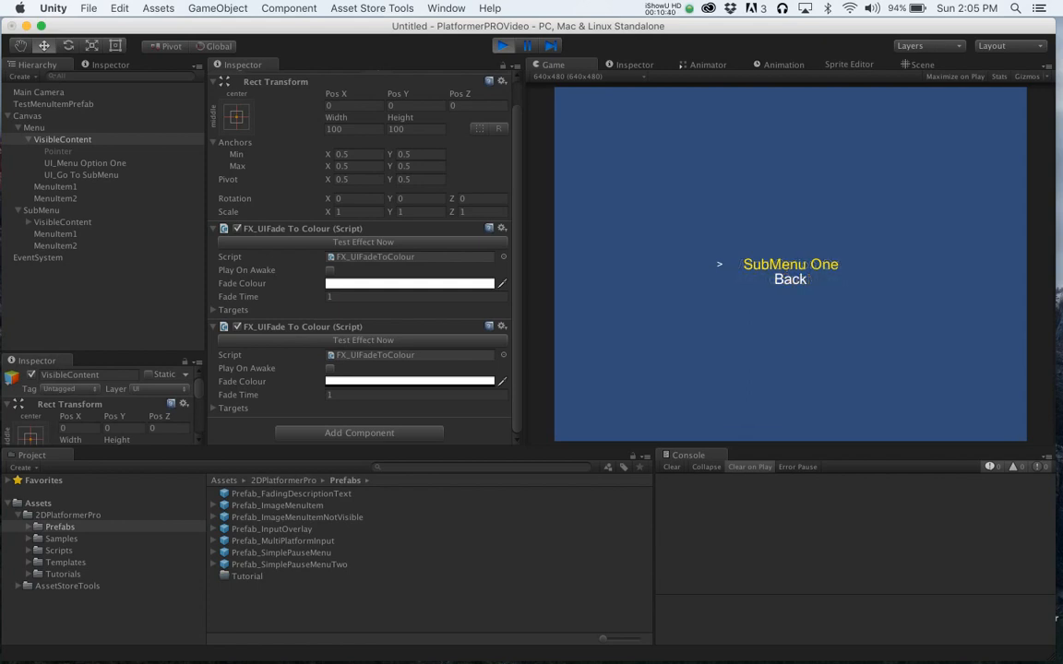
{"action": "key", "text": "Down"}
{"action": "key", "text": "Return"}
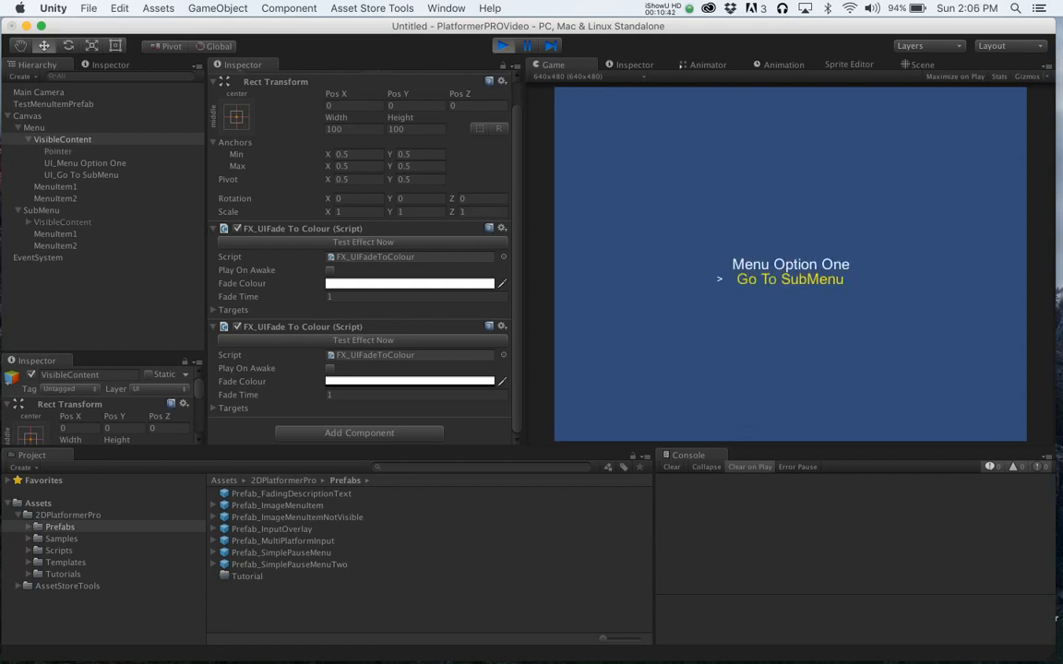
{"action": "left_click", "coordinate": [501, 45]}
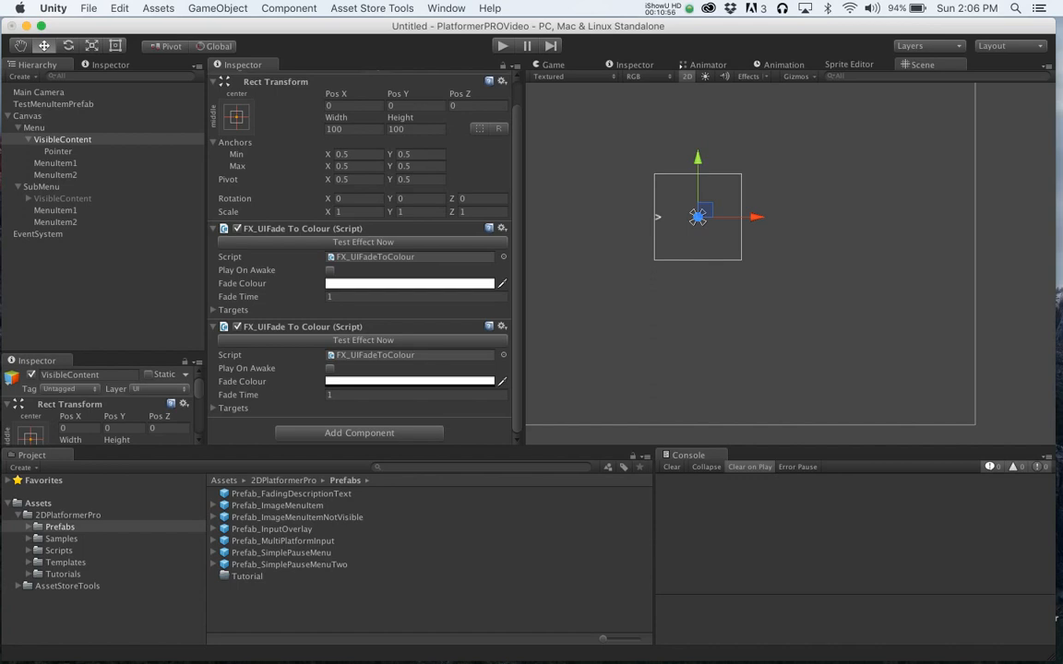
- Add two FX_UIFadeToColour components to the submenu's VisibleContent object
{"action": "left_click", "coordinate": [213, 310]}
{"action": "left_click", "coordinate": [214, 310]}
{"action": "left_click", "coordinate": [57, 187]}
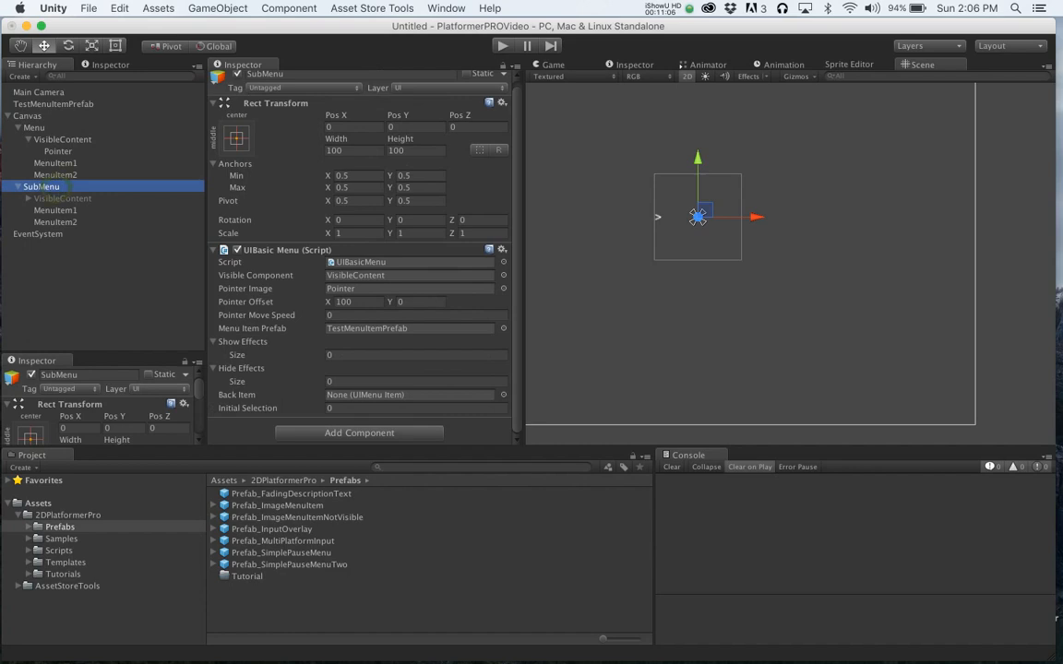
{"action": "left_click", "coordinate": [63, 199]}
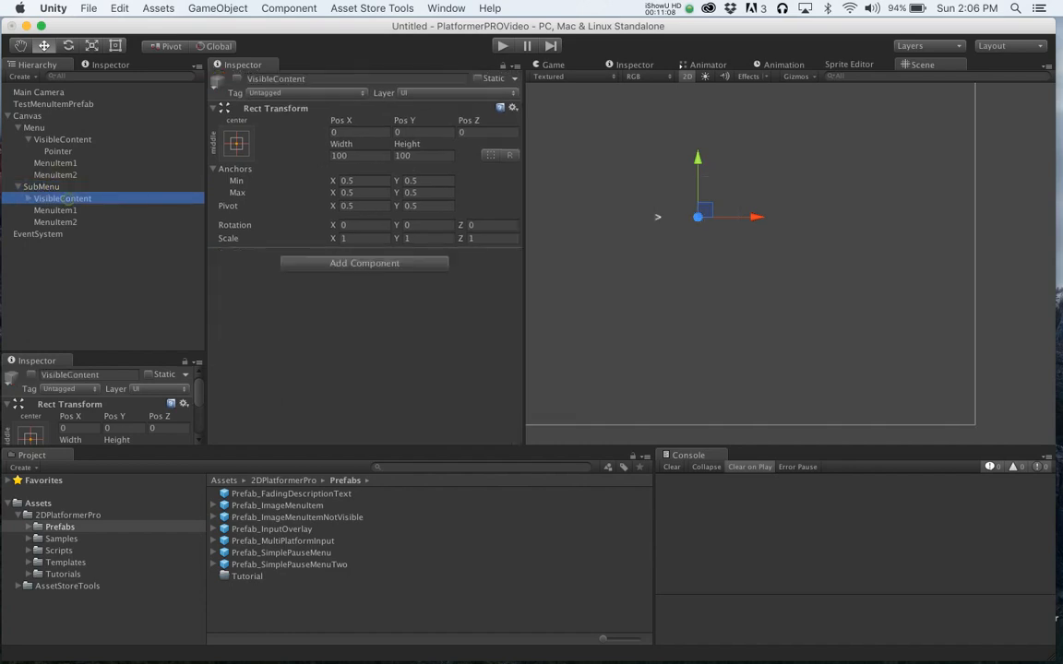
{"action": "left_click", "coordinate": [364, 263]}
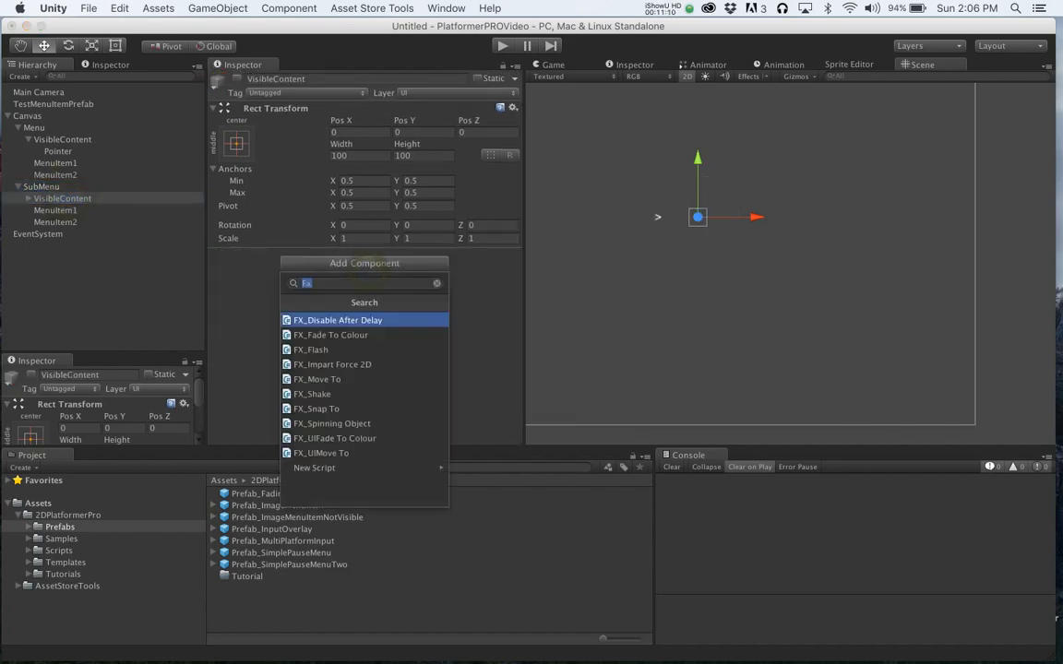
{"action": "type", "text": "UIF"}
{"action": "key", "text": "Return"}
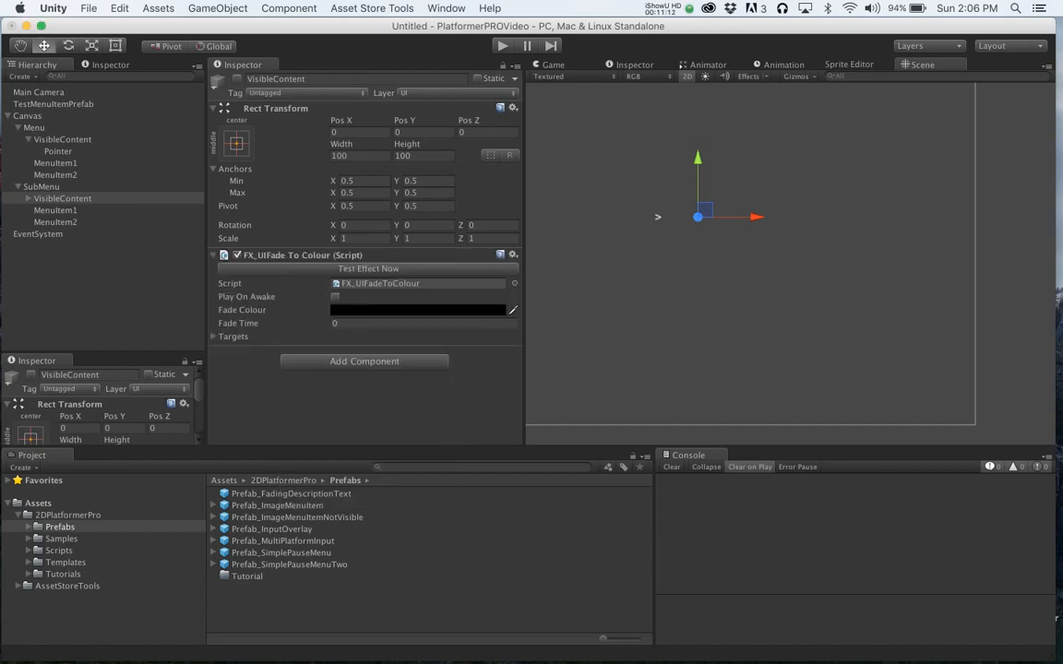
{"action": "left_click", "coordinate": [364, 361]}
{"action": "key", "text": "Return"}
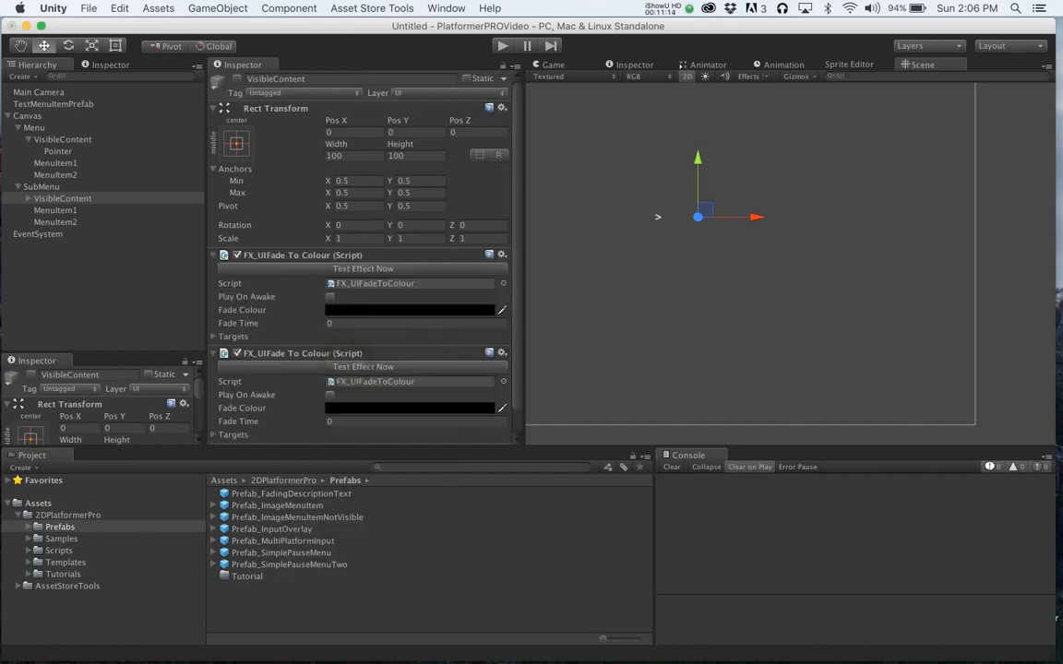
- Set the first fade's colour to white with zero alpha and its fade time to 1
{"action": "left_click", "coordinate": [467, 311]}
{"action": "left_click_drag", "start_coordinate": [91, 110], "coordinate": [7, 72]}
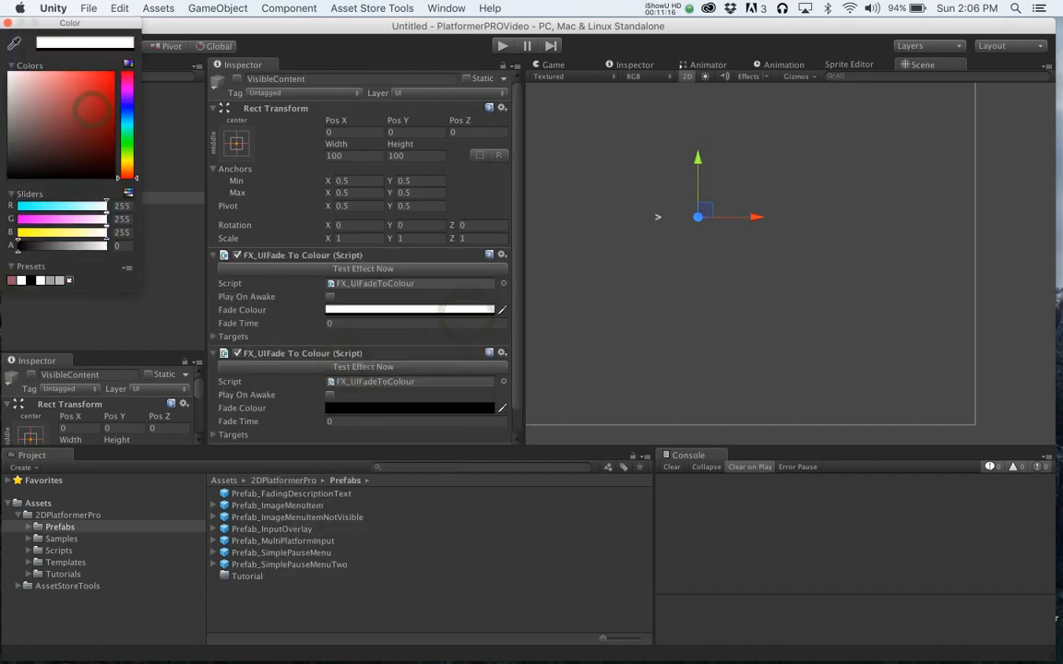
{"action": "left_click", "coordinate": [8, 21]}
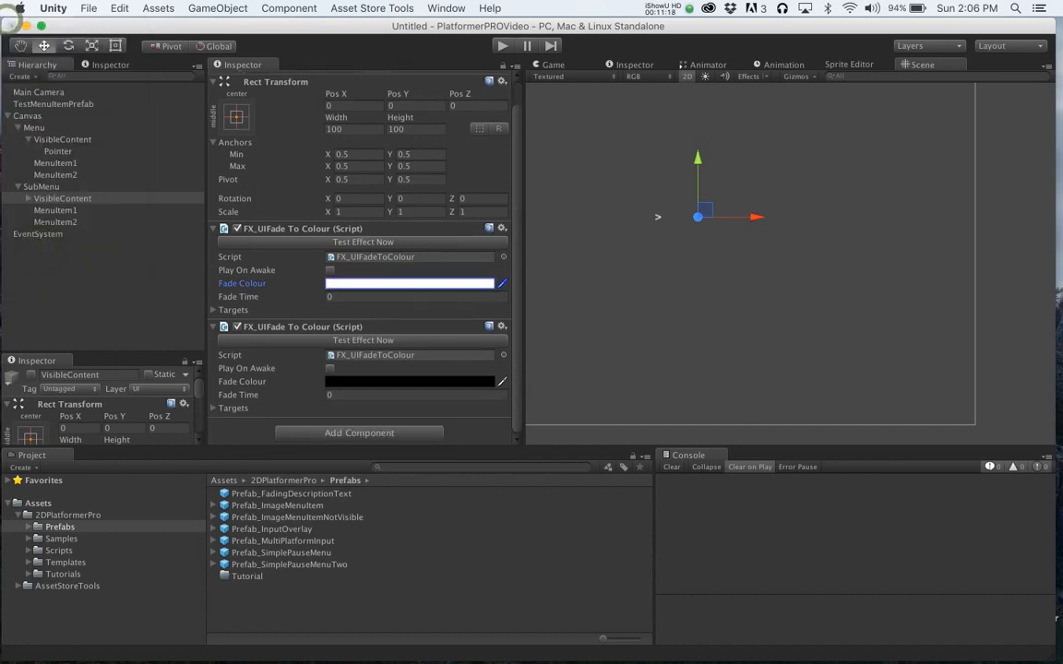
{"action": "left_click", "coordinate": [349, 296]}
{"action": "type", "text": "1"}
- Set the second fade's fade time to 1 and its colour to white
{"action": "left_click", "coordinate": [344, 394]}
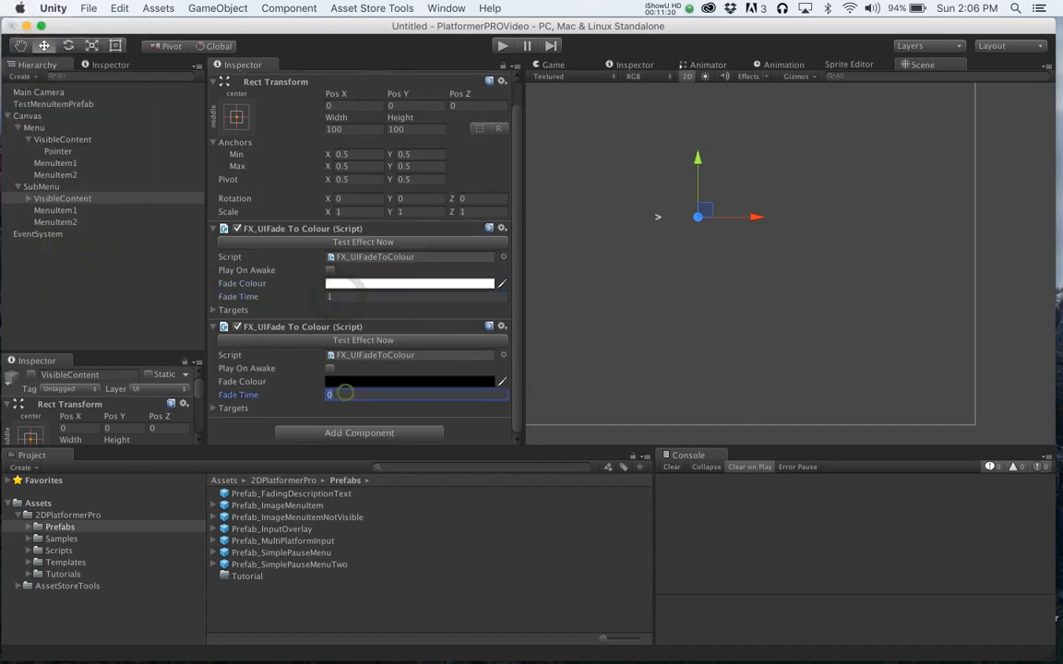
{"action": "type", "text": "1"}
{"action": "left_click", "coordinate": [363, 383]}
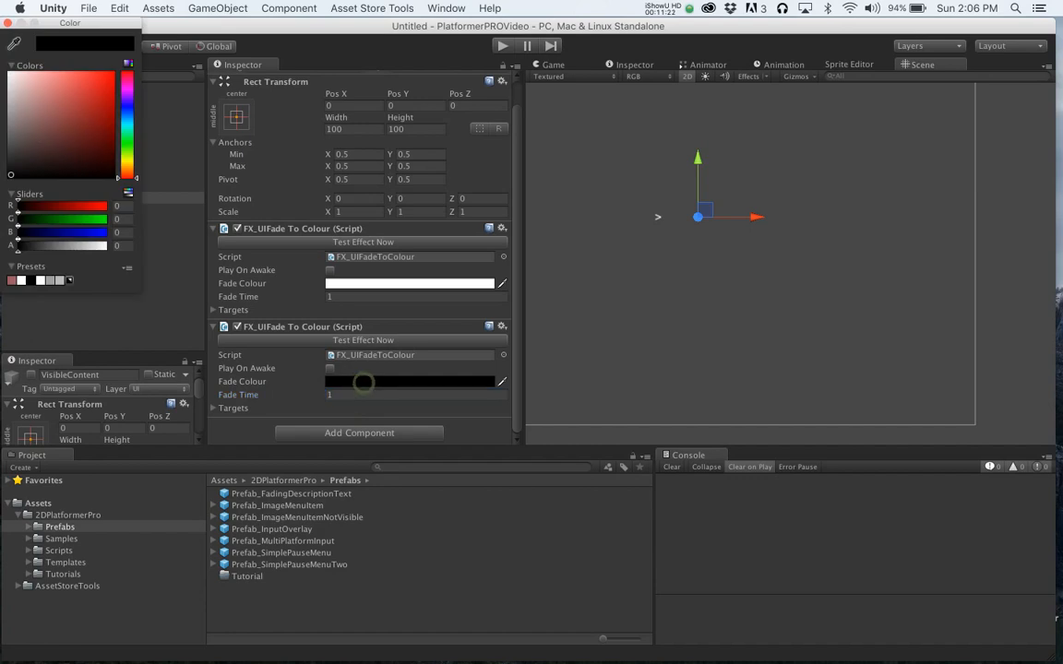
{"action": "left_click_drag", "start_coordinate": [26, 104], "coordinate": [5, 70]}
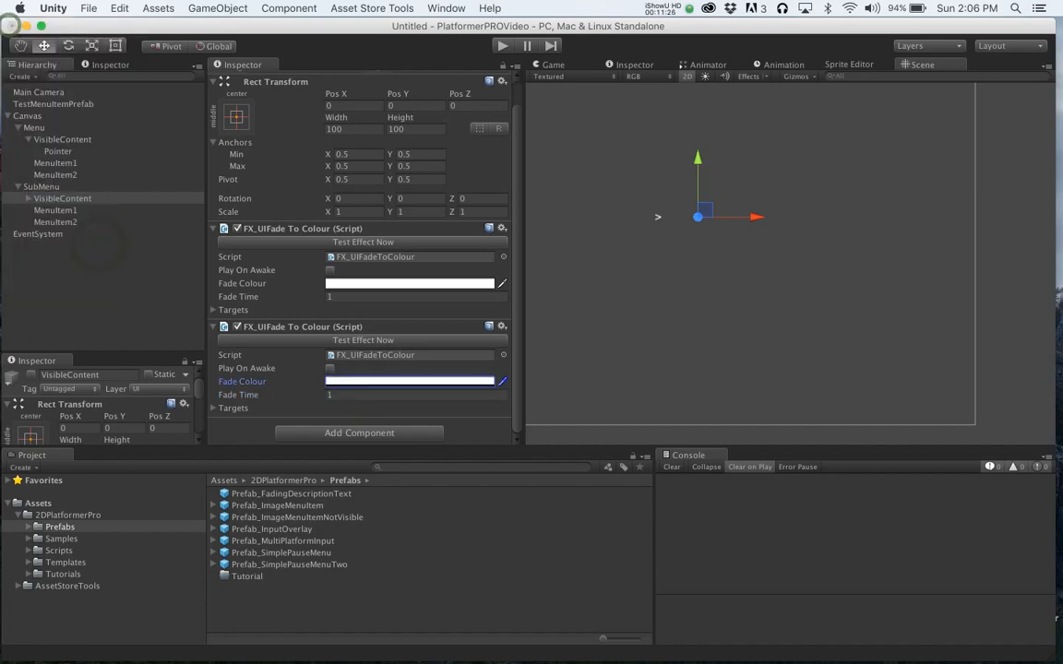
- Assign the submenu VisibleContent's first fade as the SubMenu's show effect and the second as its hide effect
{"action": "key", "text": "super+s"}
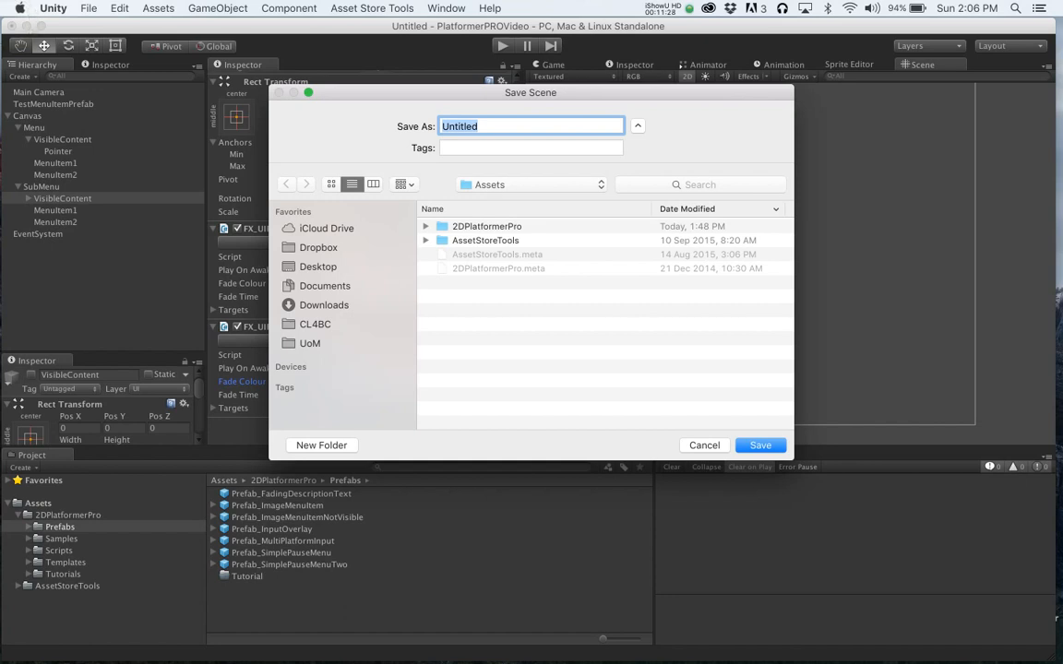
{"action": "left_click", "coordinate": [704, 445]}
{"action": "left_click", "coordinate": [143, 66]}
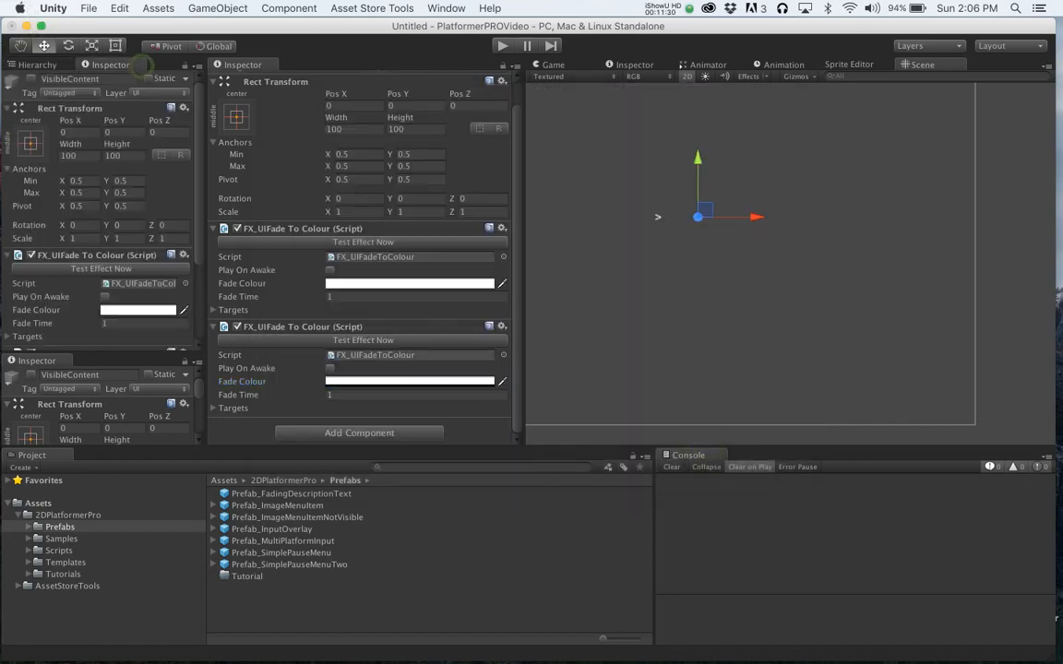
{"action": "left_click", "coordinate": [187, 67]}
{"action": "left_click", "coordinate": [41, 65]}
{"action": "left_click", "coordinate": [41, 186]}
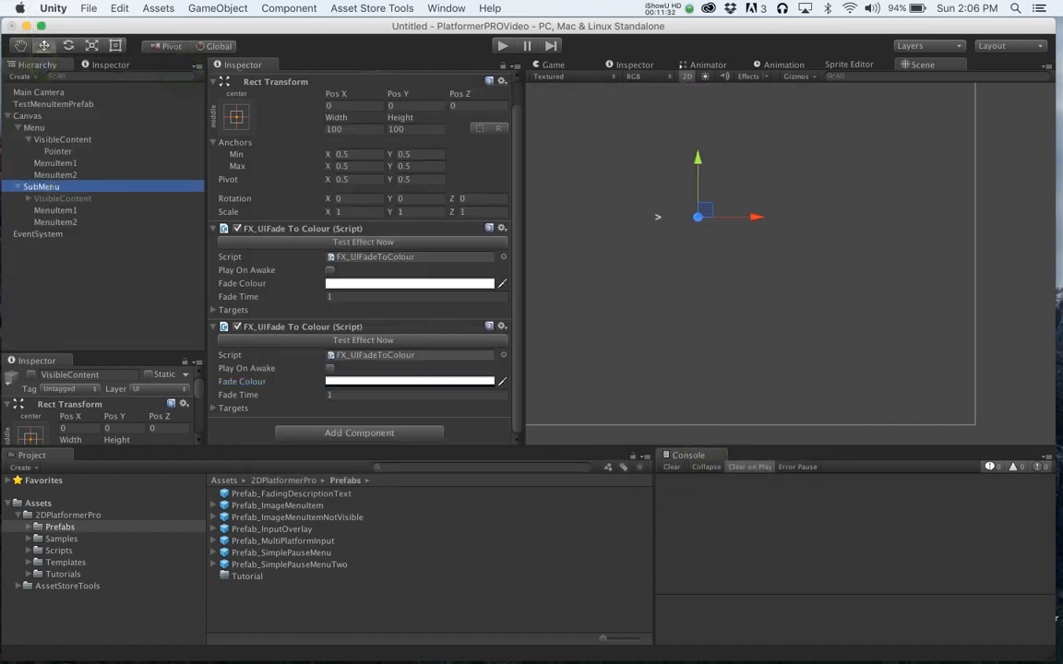
{"action": "left_click", "coordinate": [102, 64]}
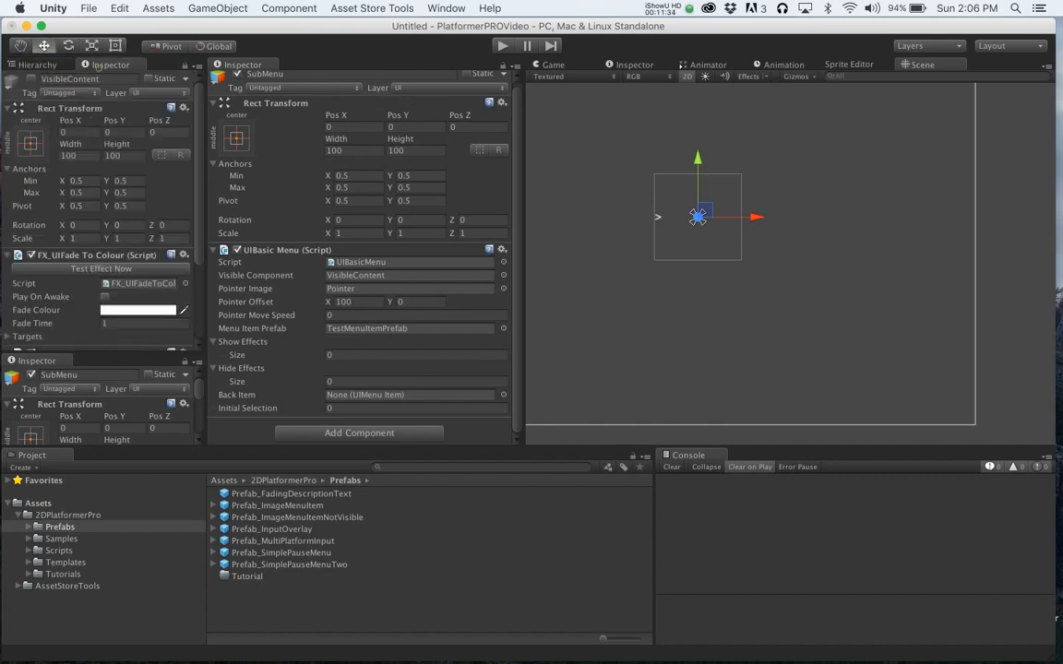
{"action": "left_click_drag", "start_coordinate": [83, 255], "coordinate": [241, 341]}
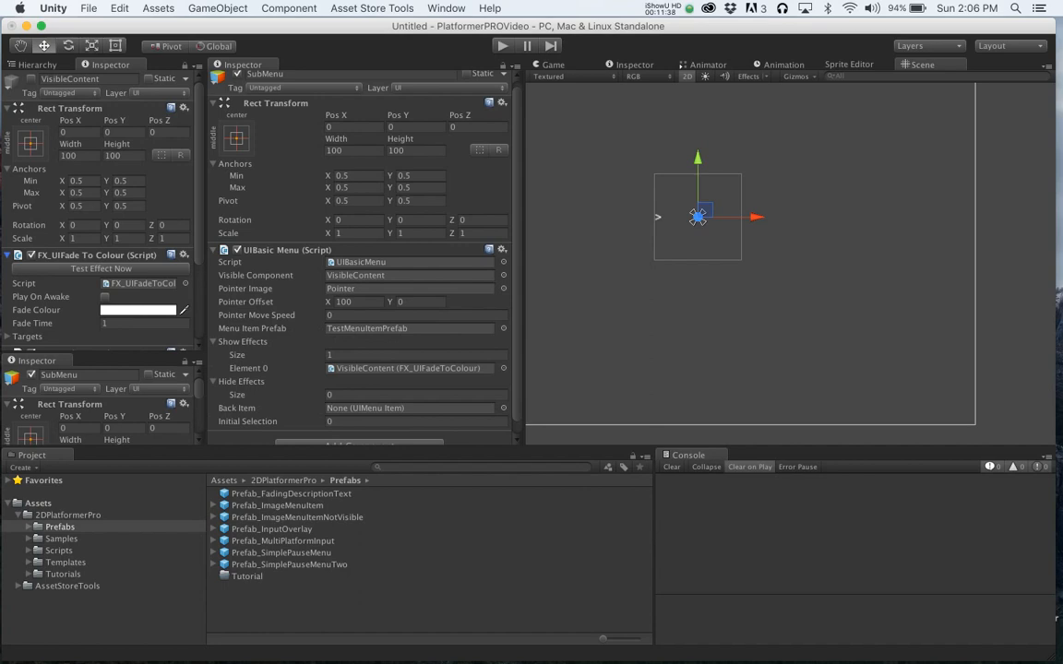
{"action": "scroll", "coordinate": [92, 277], "scroll_direction": "down", "scroll_amount": 3}
{"action": "left_click_drag", "start_coordinate": [83, 241], "coordinate": [242, 381]}
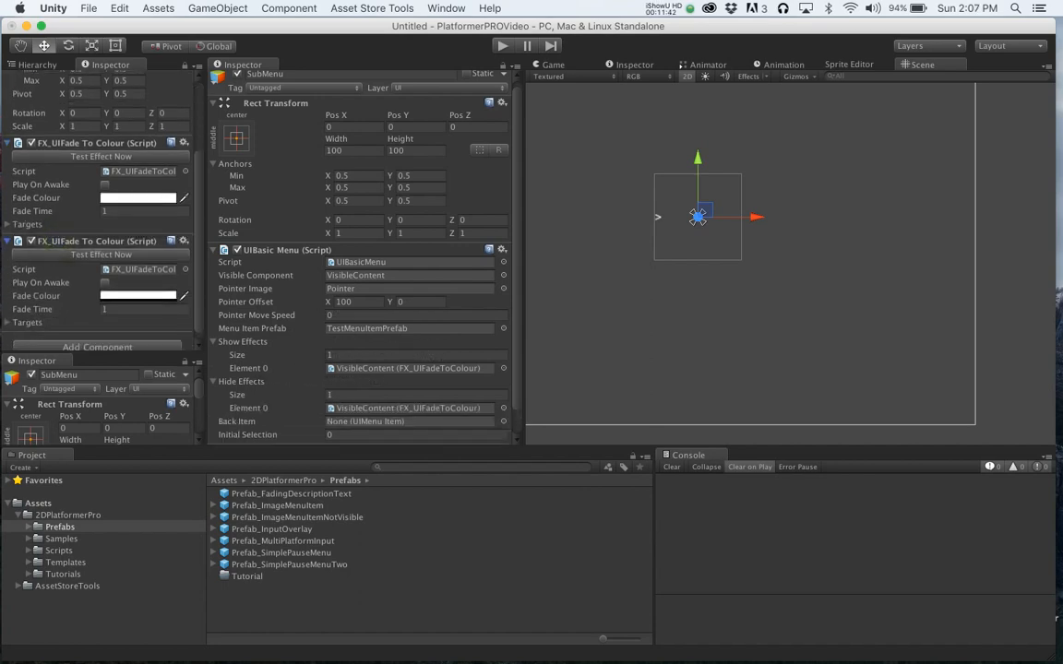
- Switch the secondary panel back to the hierarchy and unlock it
{"action": "left_click", "coordinate": [37, 65]}
{"action": "left_click", "coordinate": [103, 65]}
{"action": "left_click", "coordinate": [183, 65]}
{"action": "left_click", "coordinate": [37, 65]}
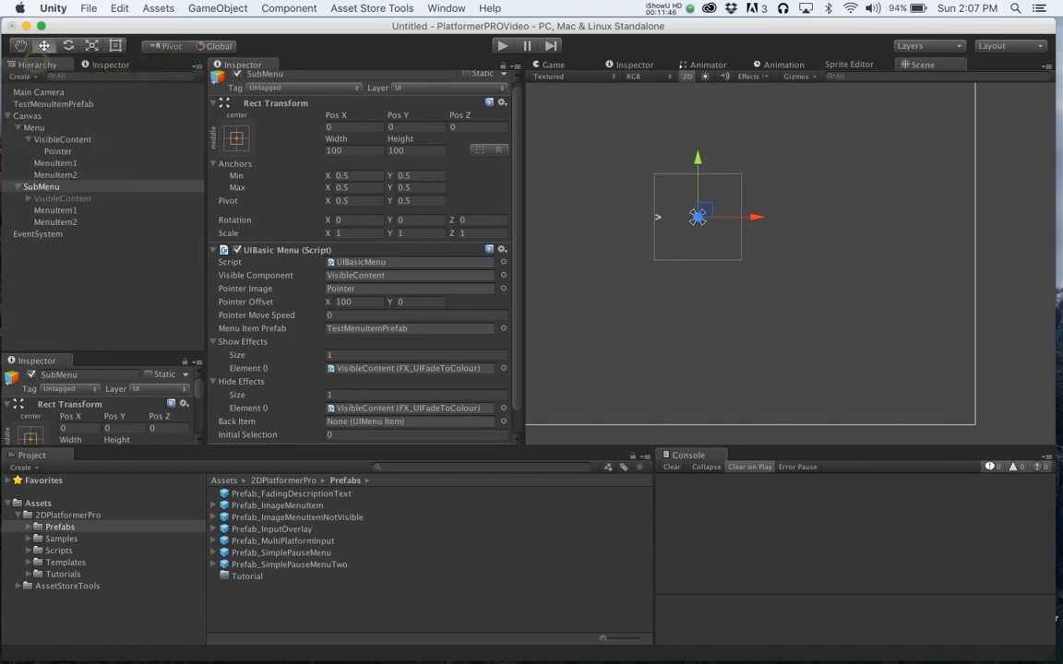
{"action": "key", "text": "super+s"}
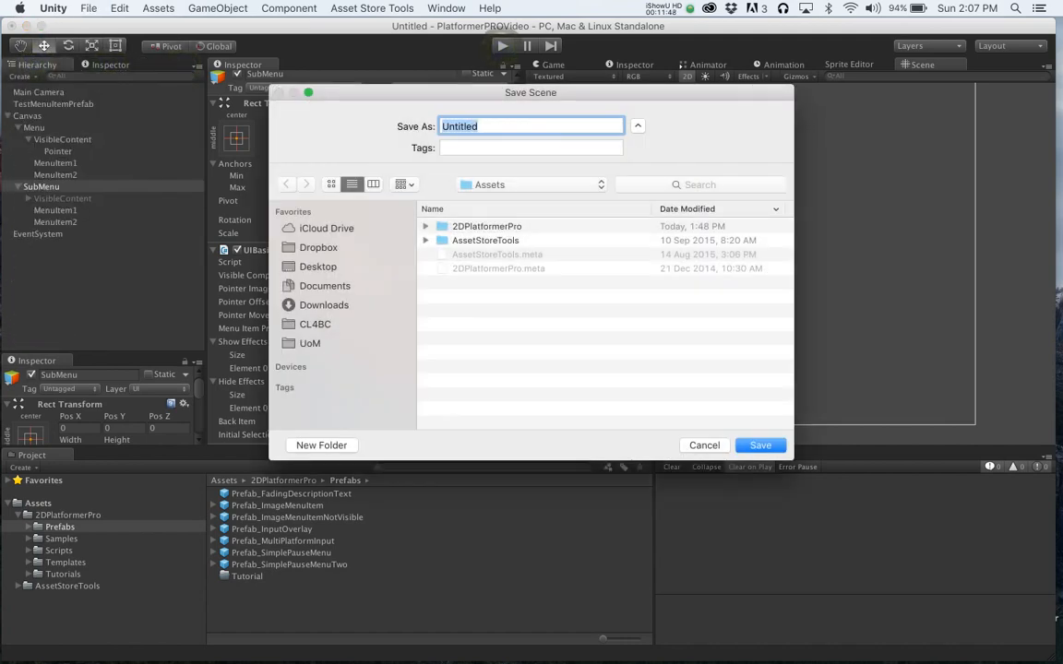
{"action": "left_click", "coordinate": [704, 445]}
- Play the scene and move between the main menu and submenu to test the submenu fades, then stop play mode
{"action": "left_click", "coordinate": [503, 46]}
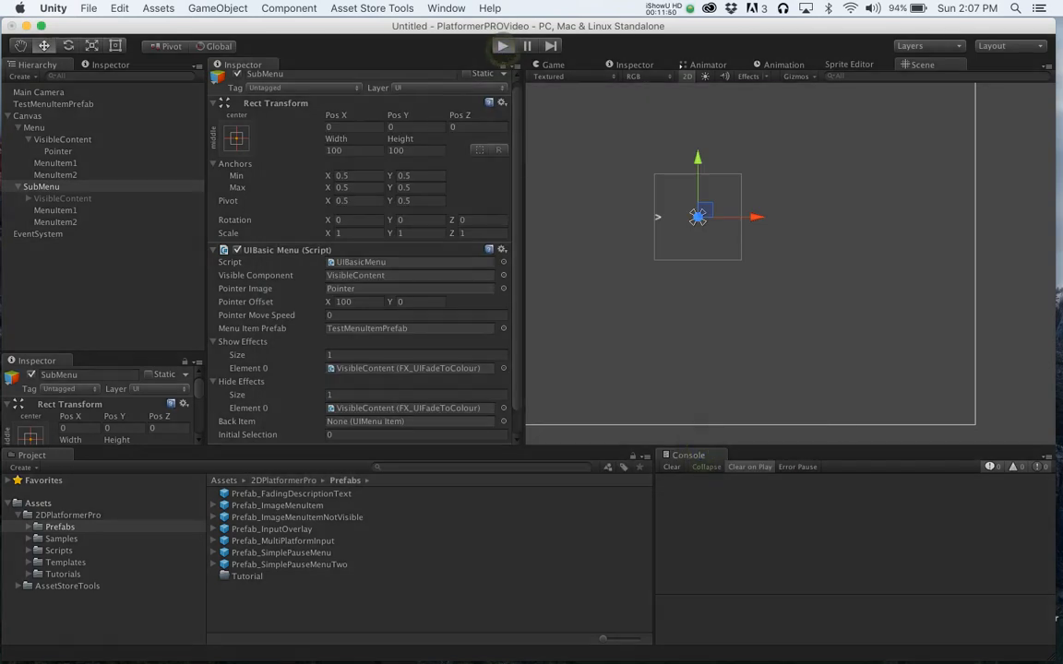
{"action": "key", "text": "Down"}
{"action": "key", "text": "Return"}
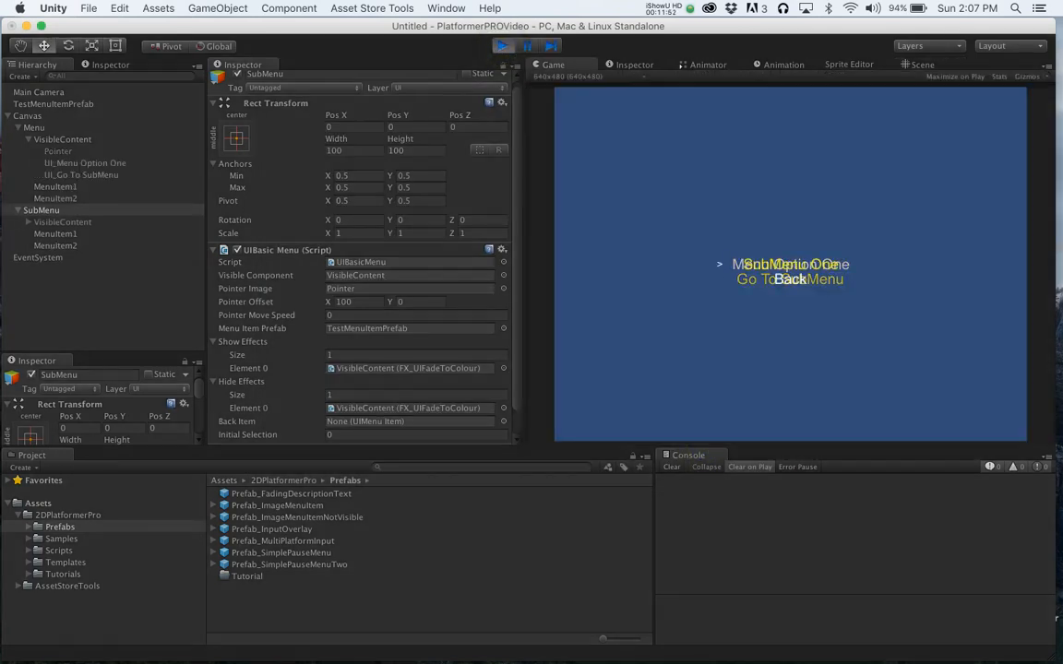
{"action": "key", "text": "Down"}
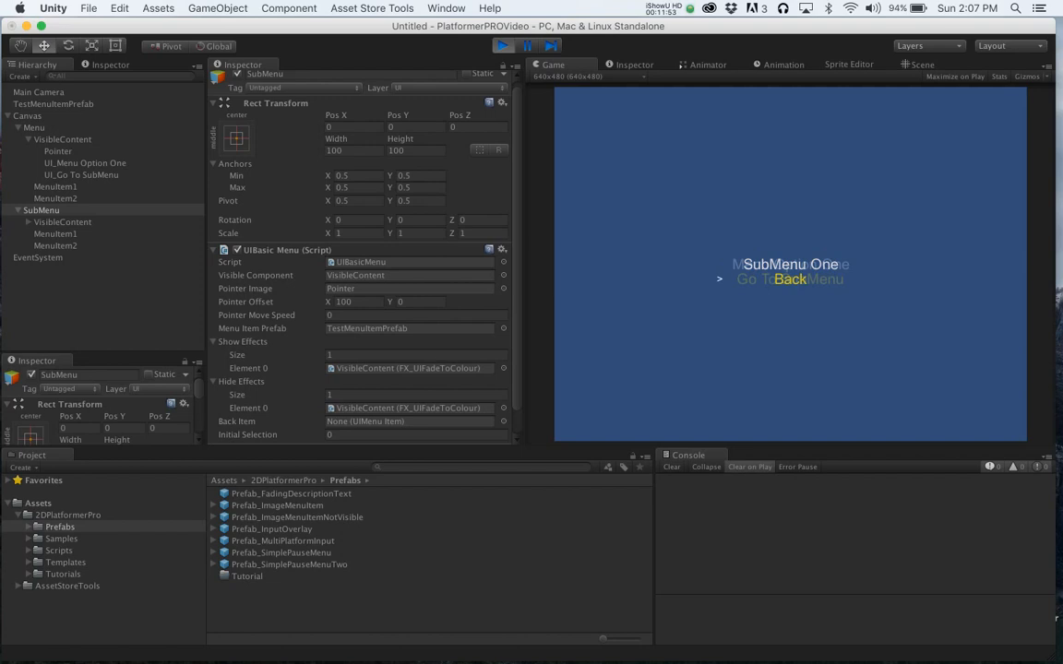
{"action": "key", "text": "Return"}
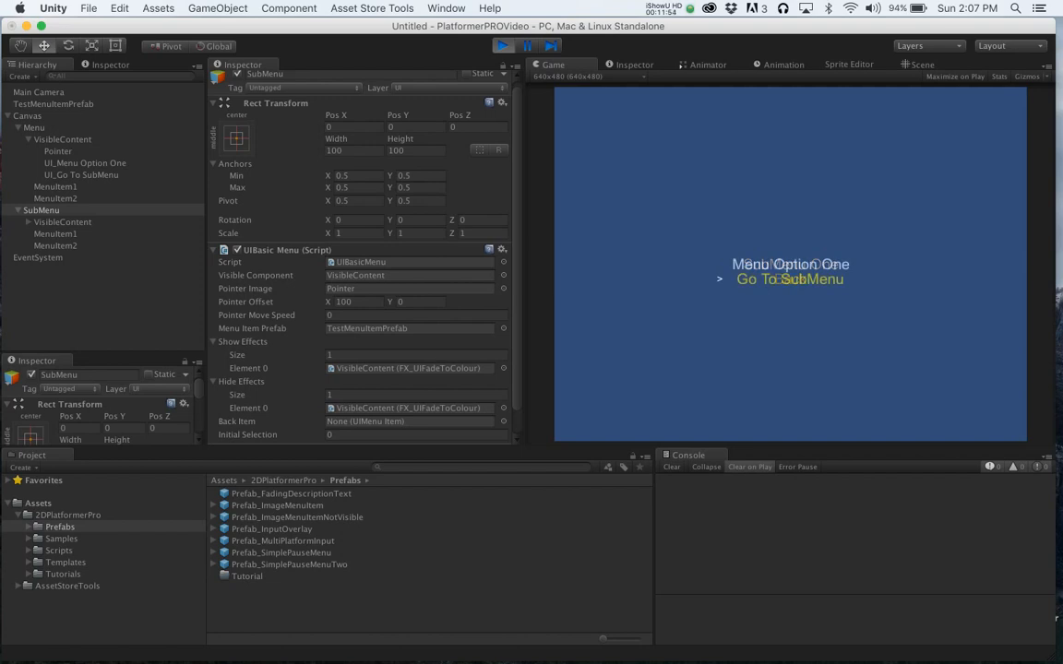
{"action": "key", "text": "Up"}
{"action": "key", "text": "Down"}
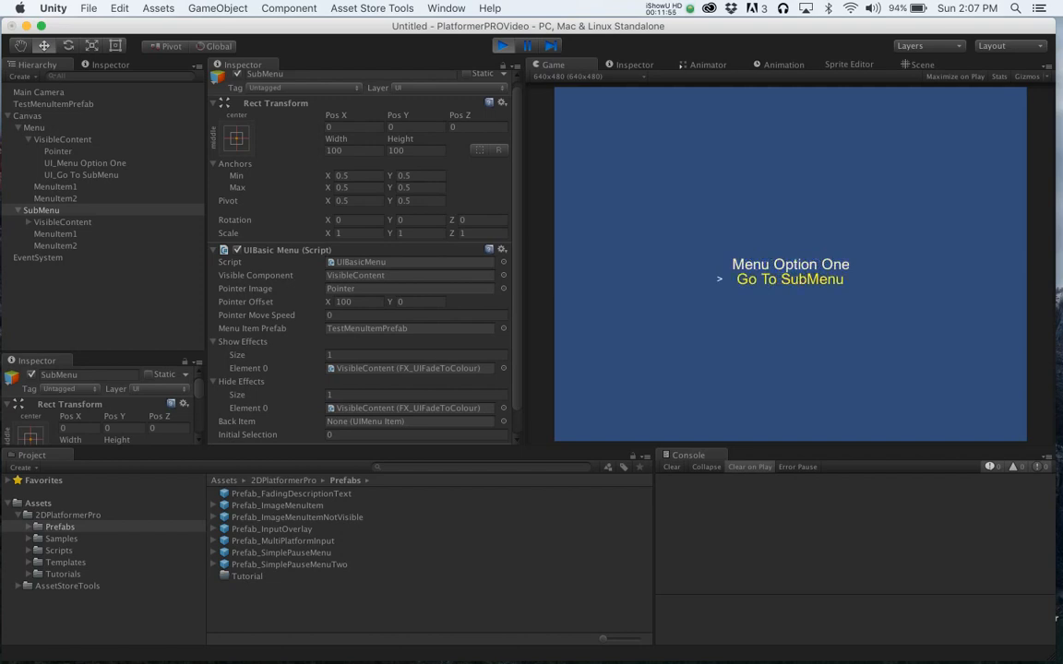
{"action": "key", "text": "Return"}
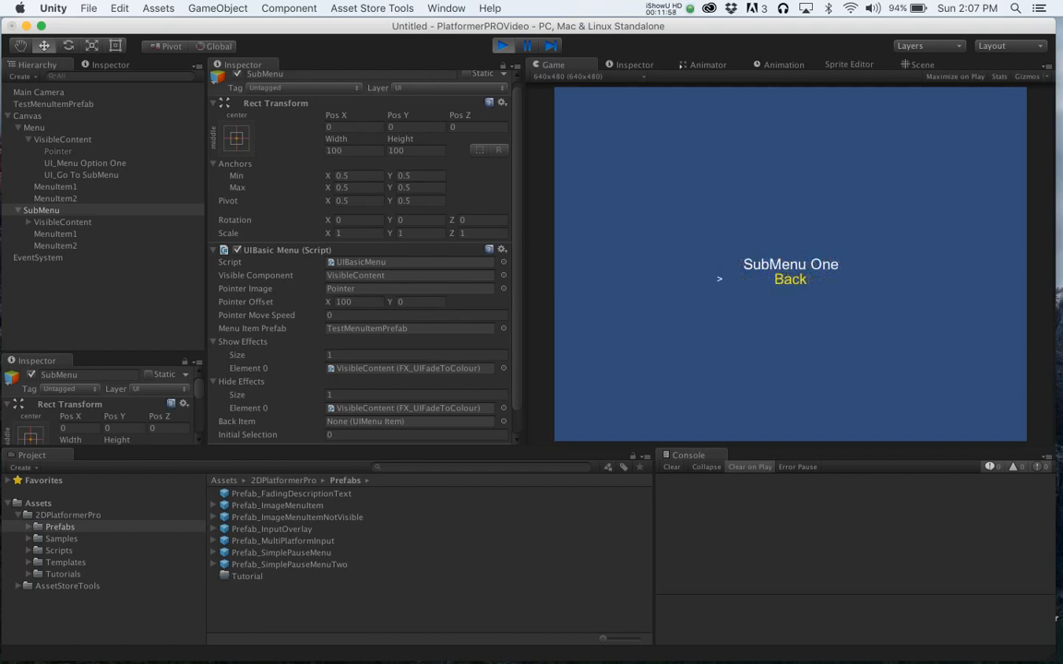
{"action": "key", "text": "Return"}
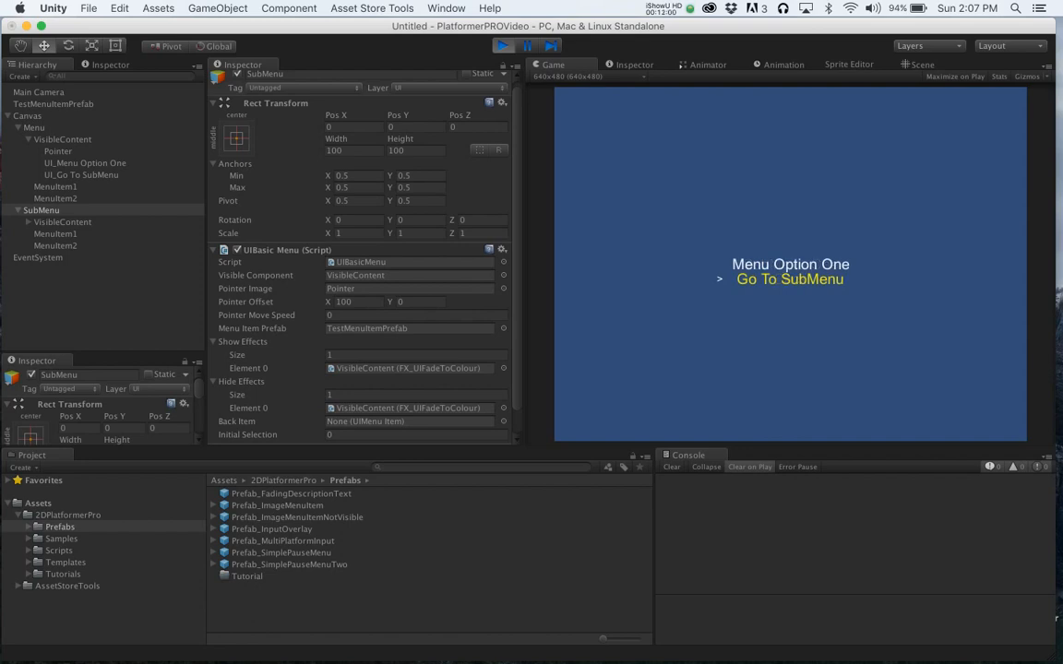
{"action": "key", "text": "Return"}
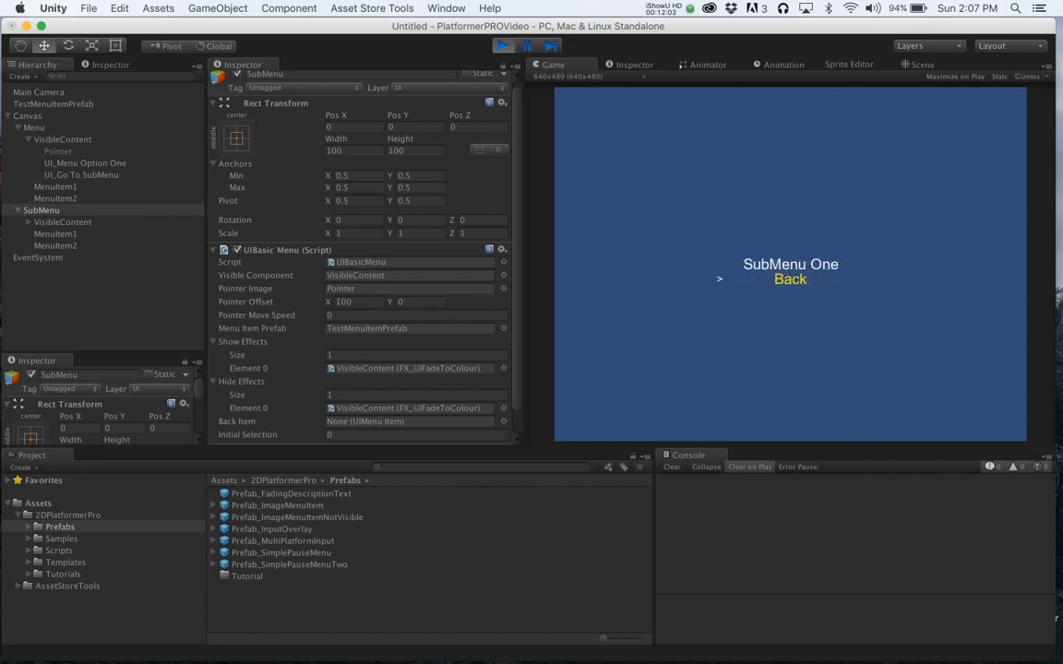
{"action": "key", "text": "Return"}
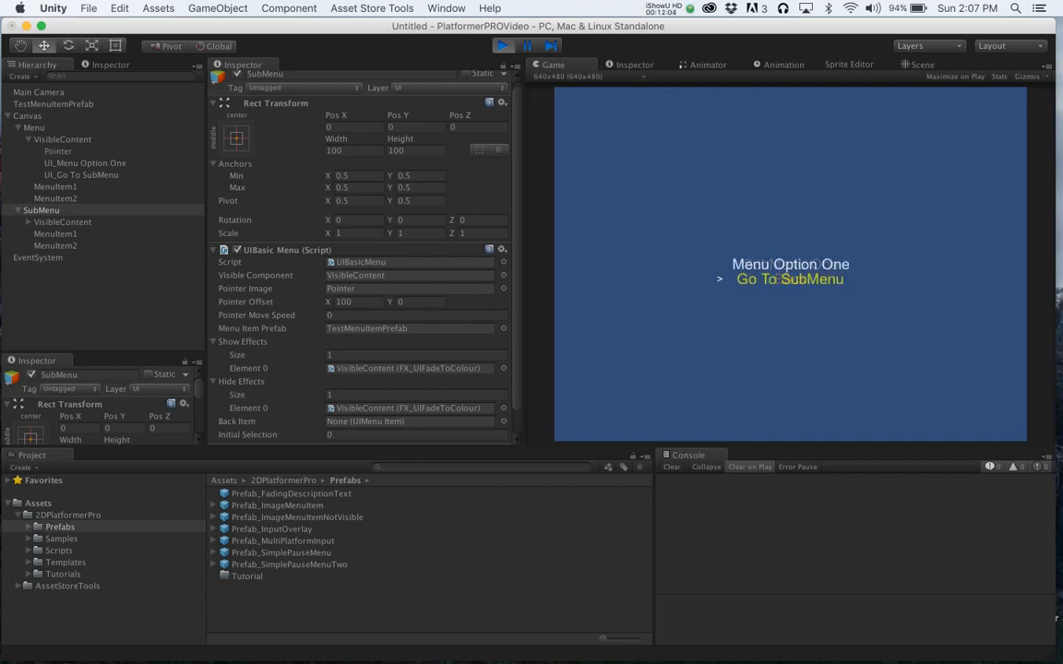
{"action": "key", "text": "Return"}
{"action": "key", "text": "Return"}
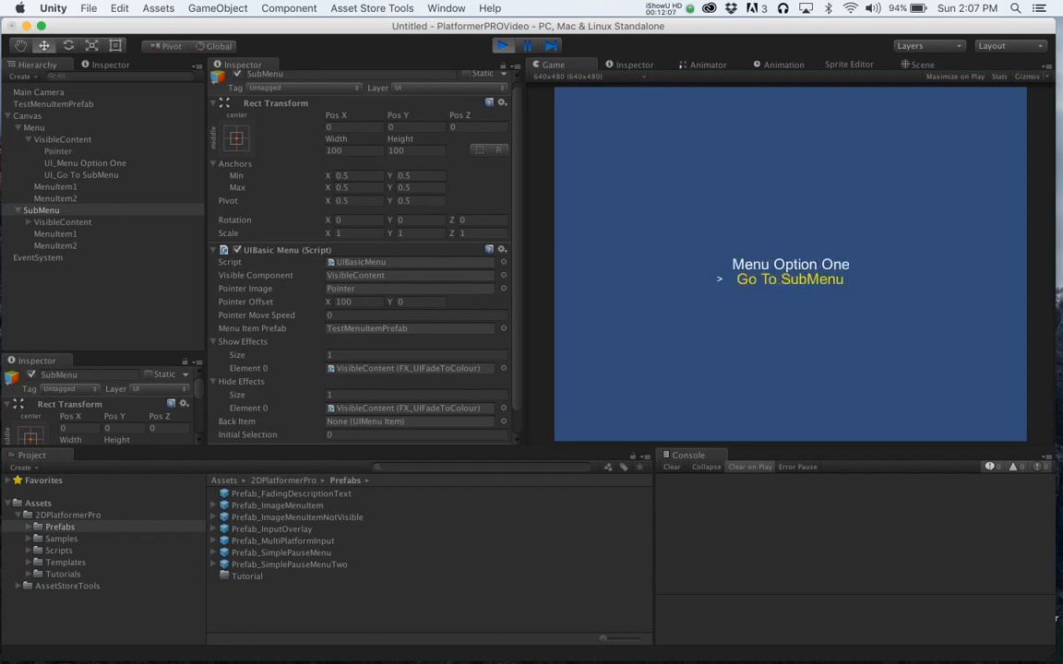
{"action": "key", "text": "Up"}
{"action": "key", "text": "Return"}
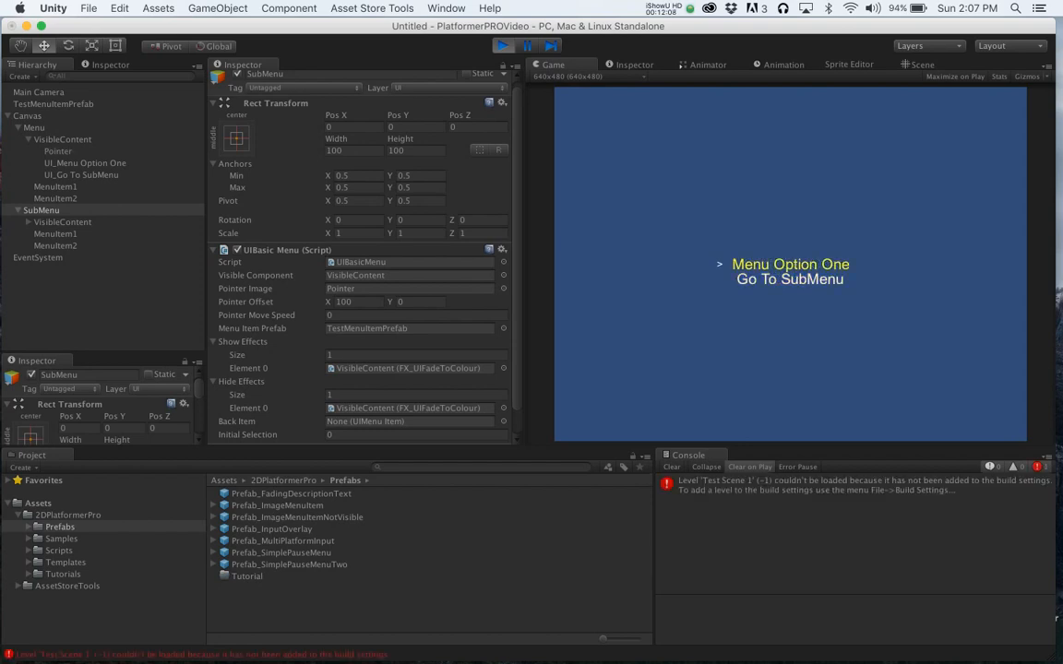
{"action": "key", "text": "Down"}
{"action": "key", "text": "Return"}
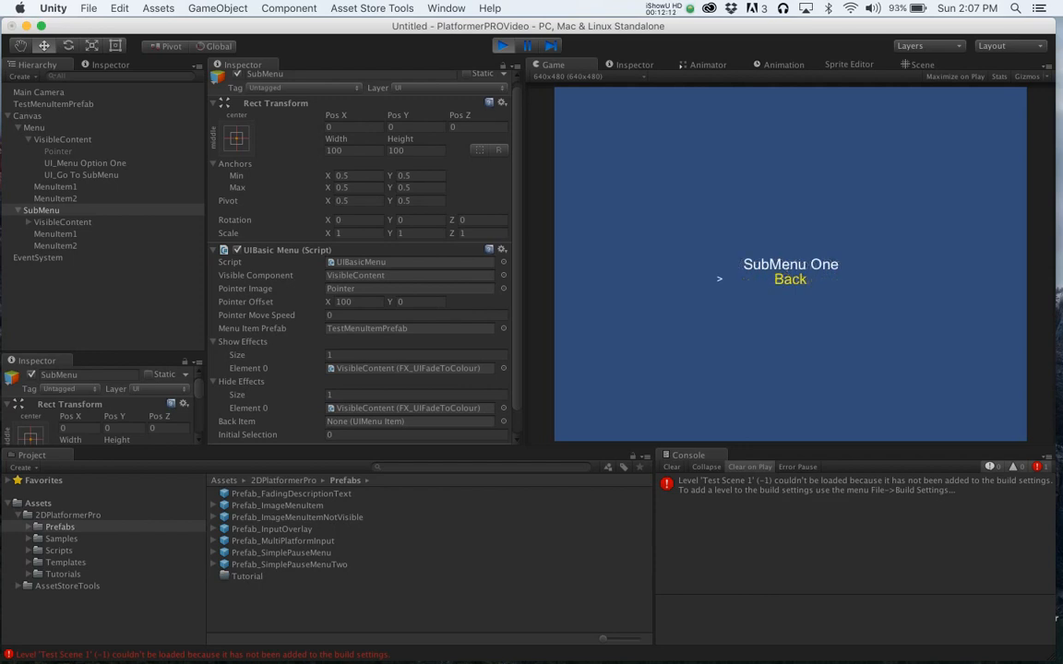
{"action": "key", "text": "super+p"}
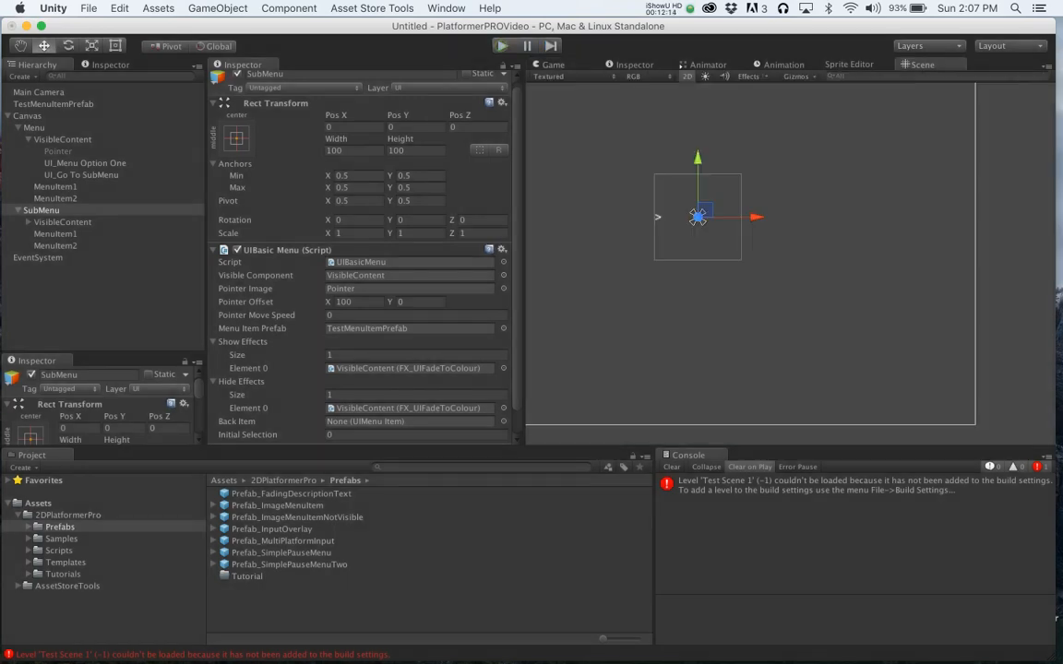